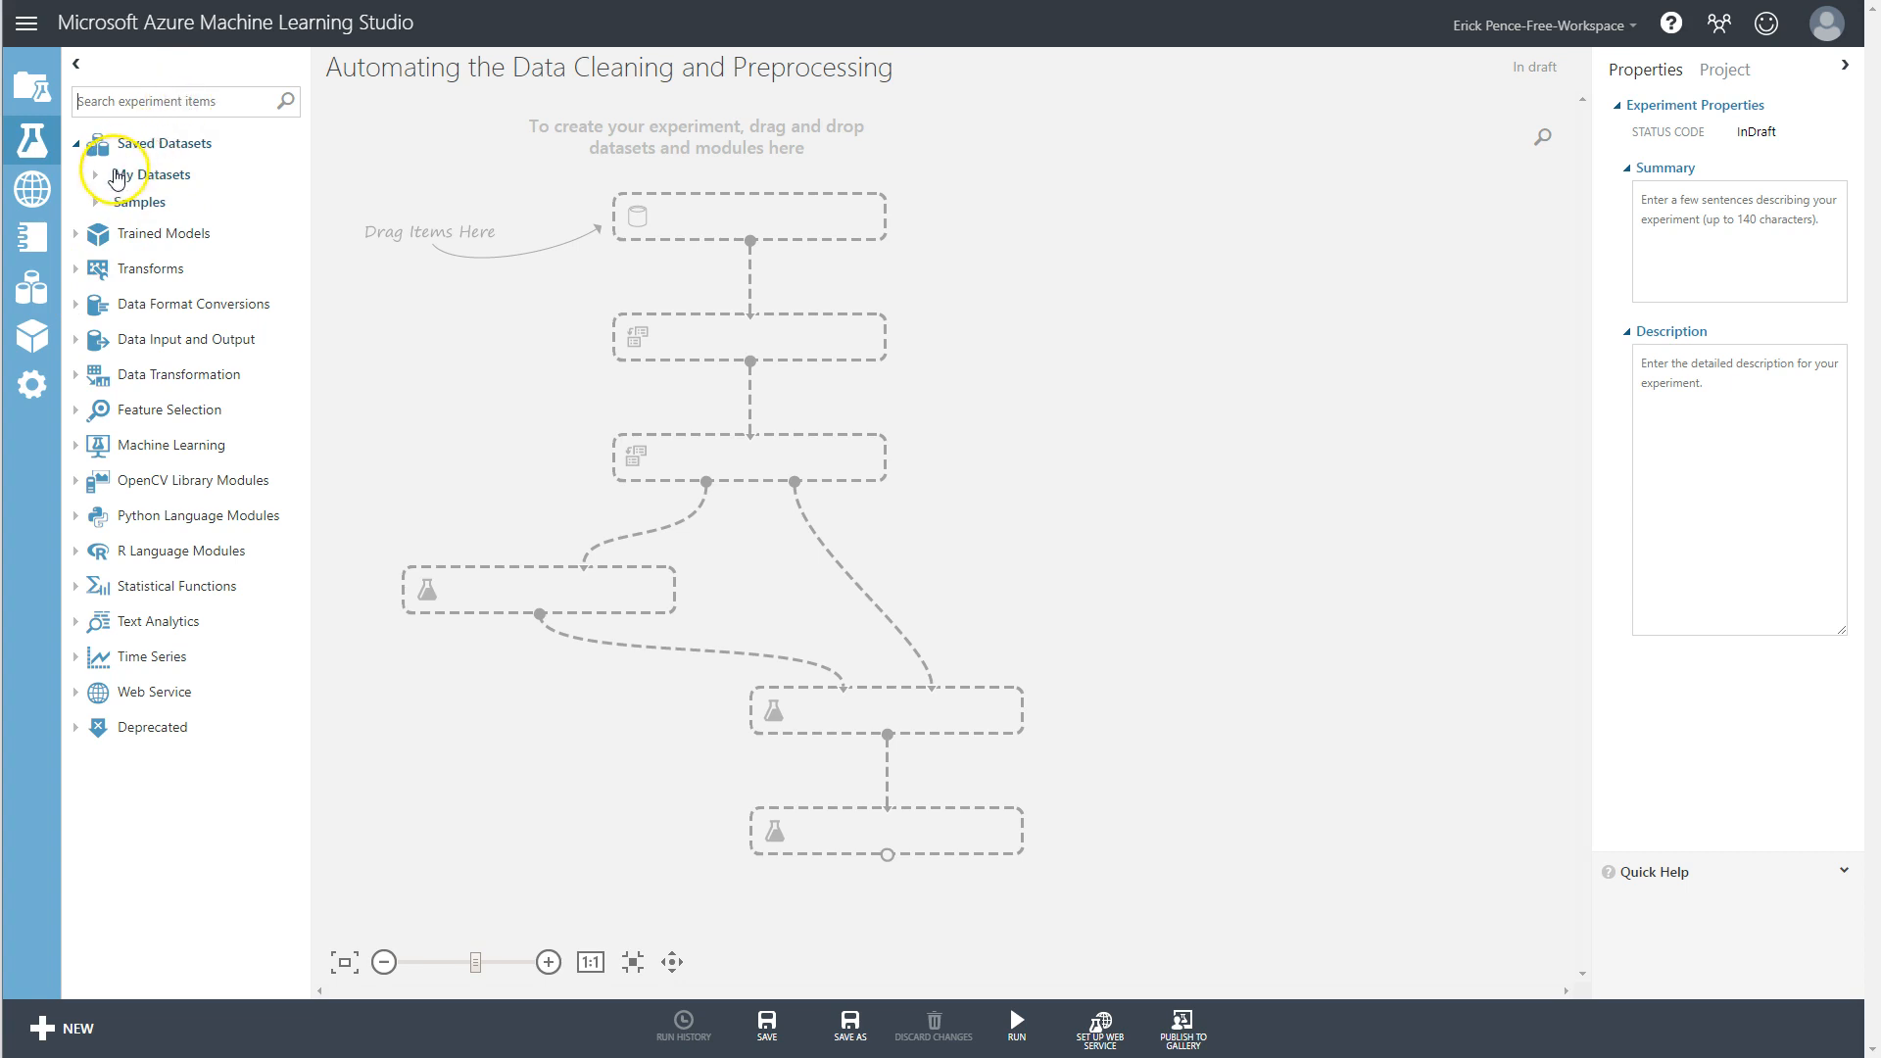
- Search the modules for "import" and add an Import Data module near the top of the experiment canvas
text(impo)
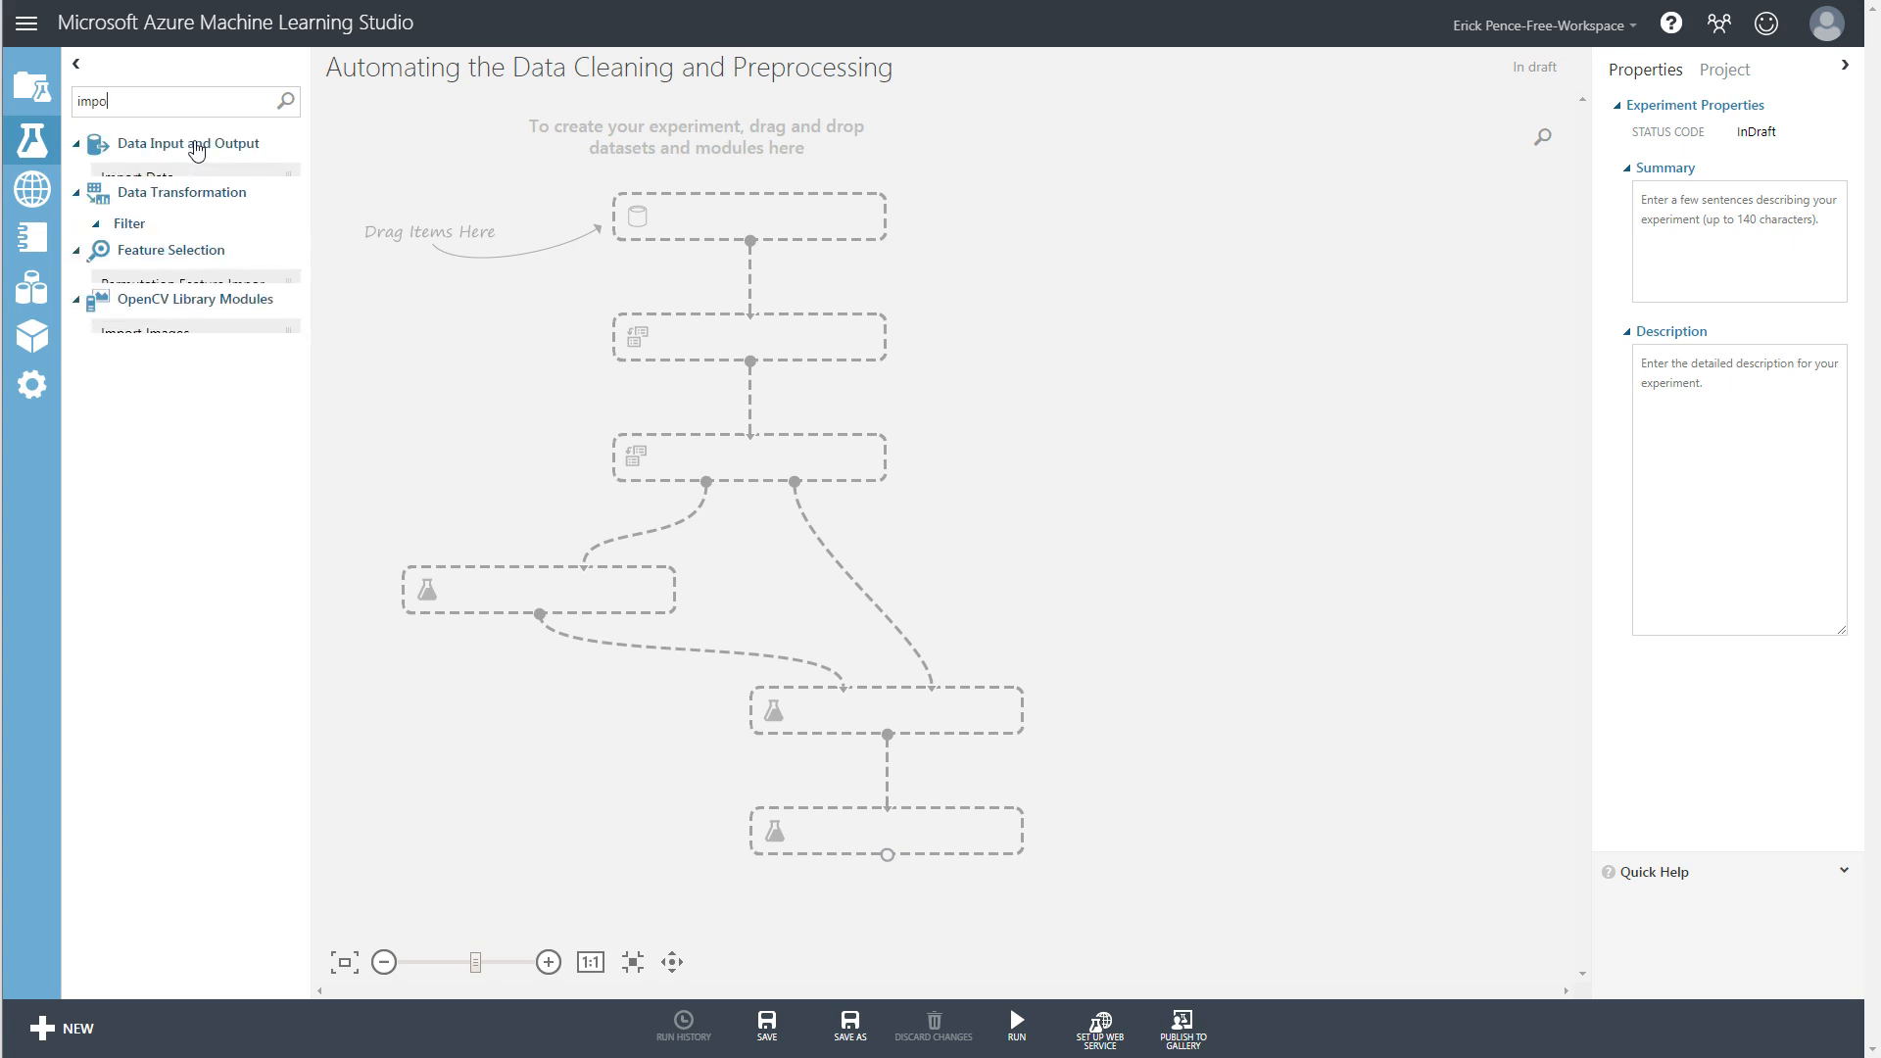
text(rt)
drag(218, 165, 775, 130)
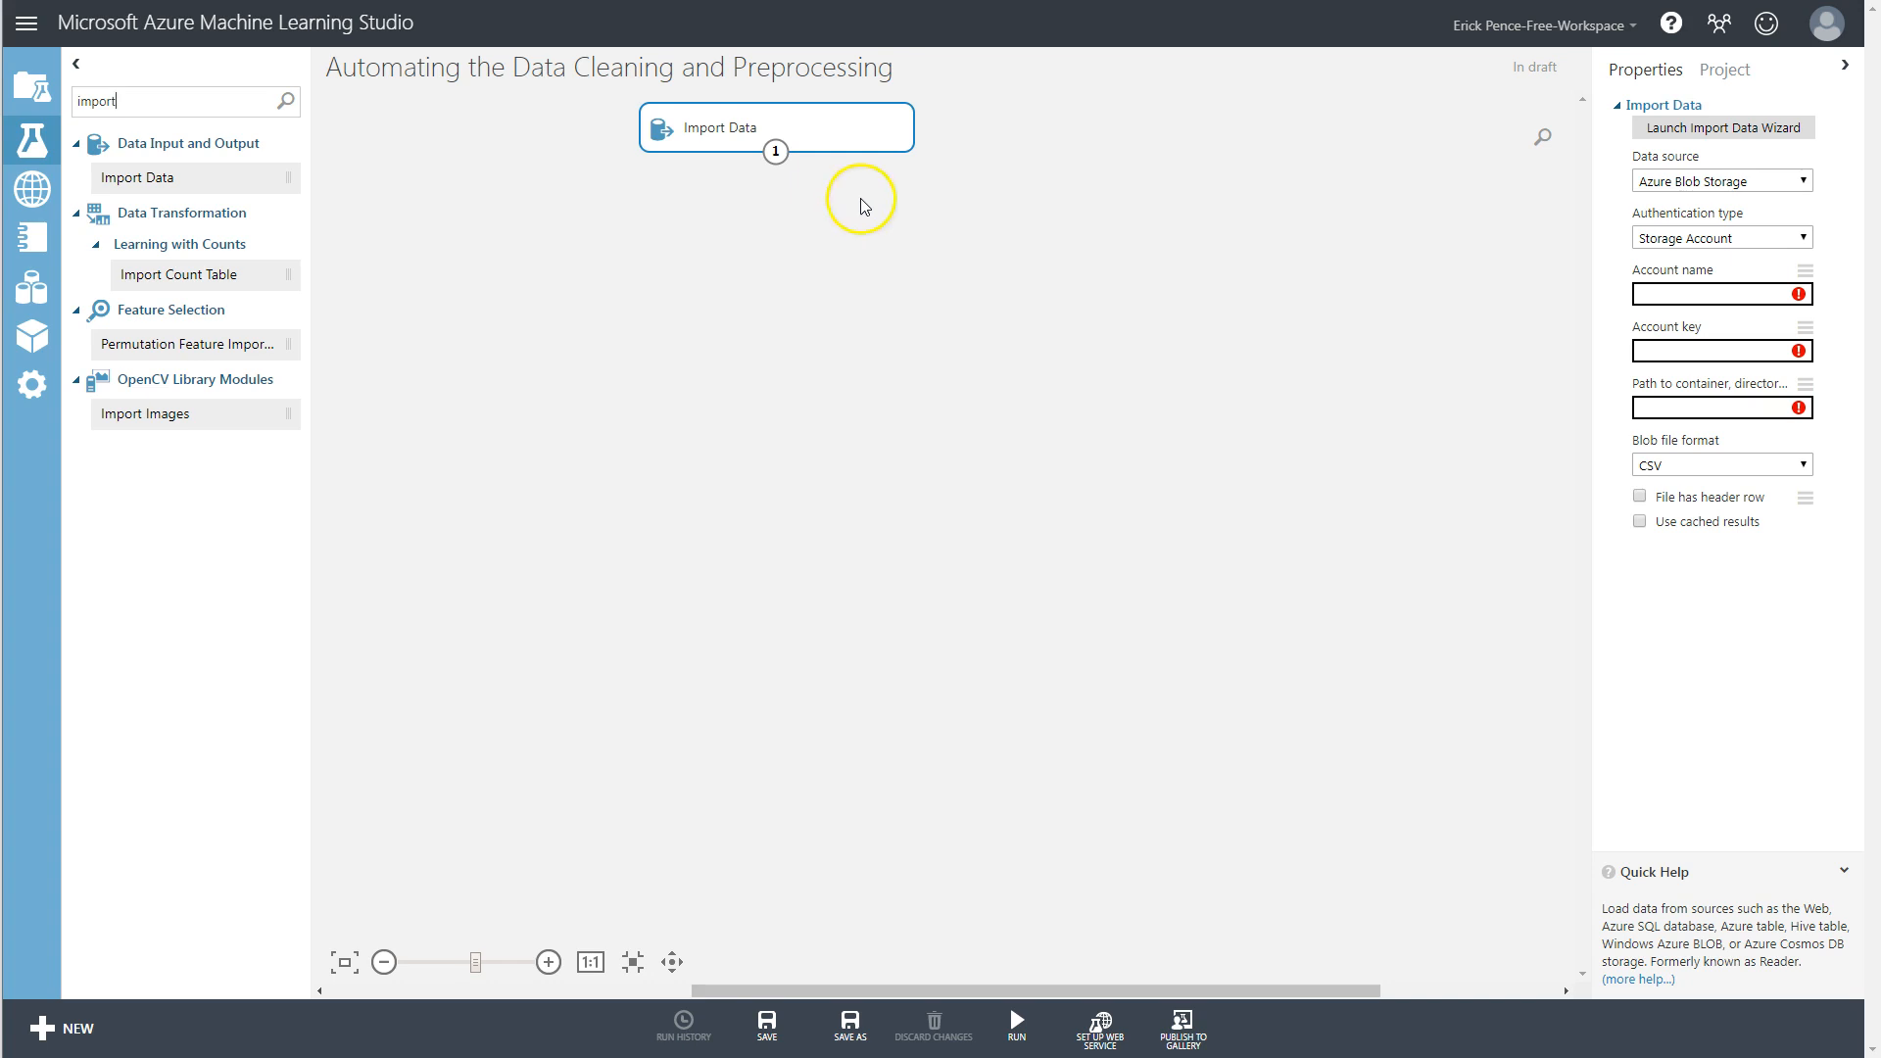
click(835, 136)
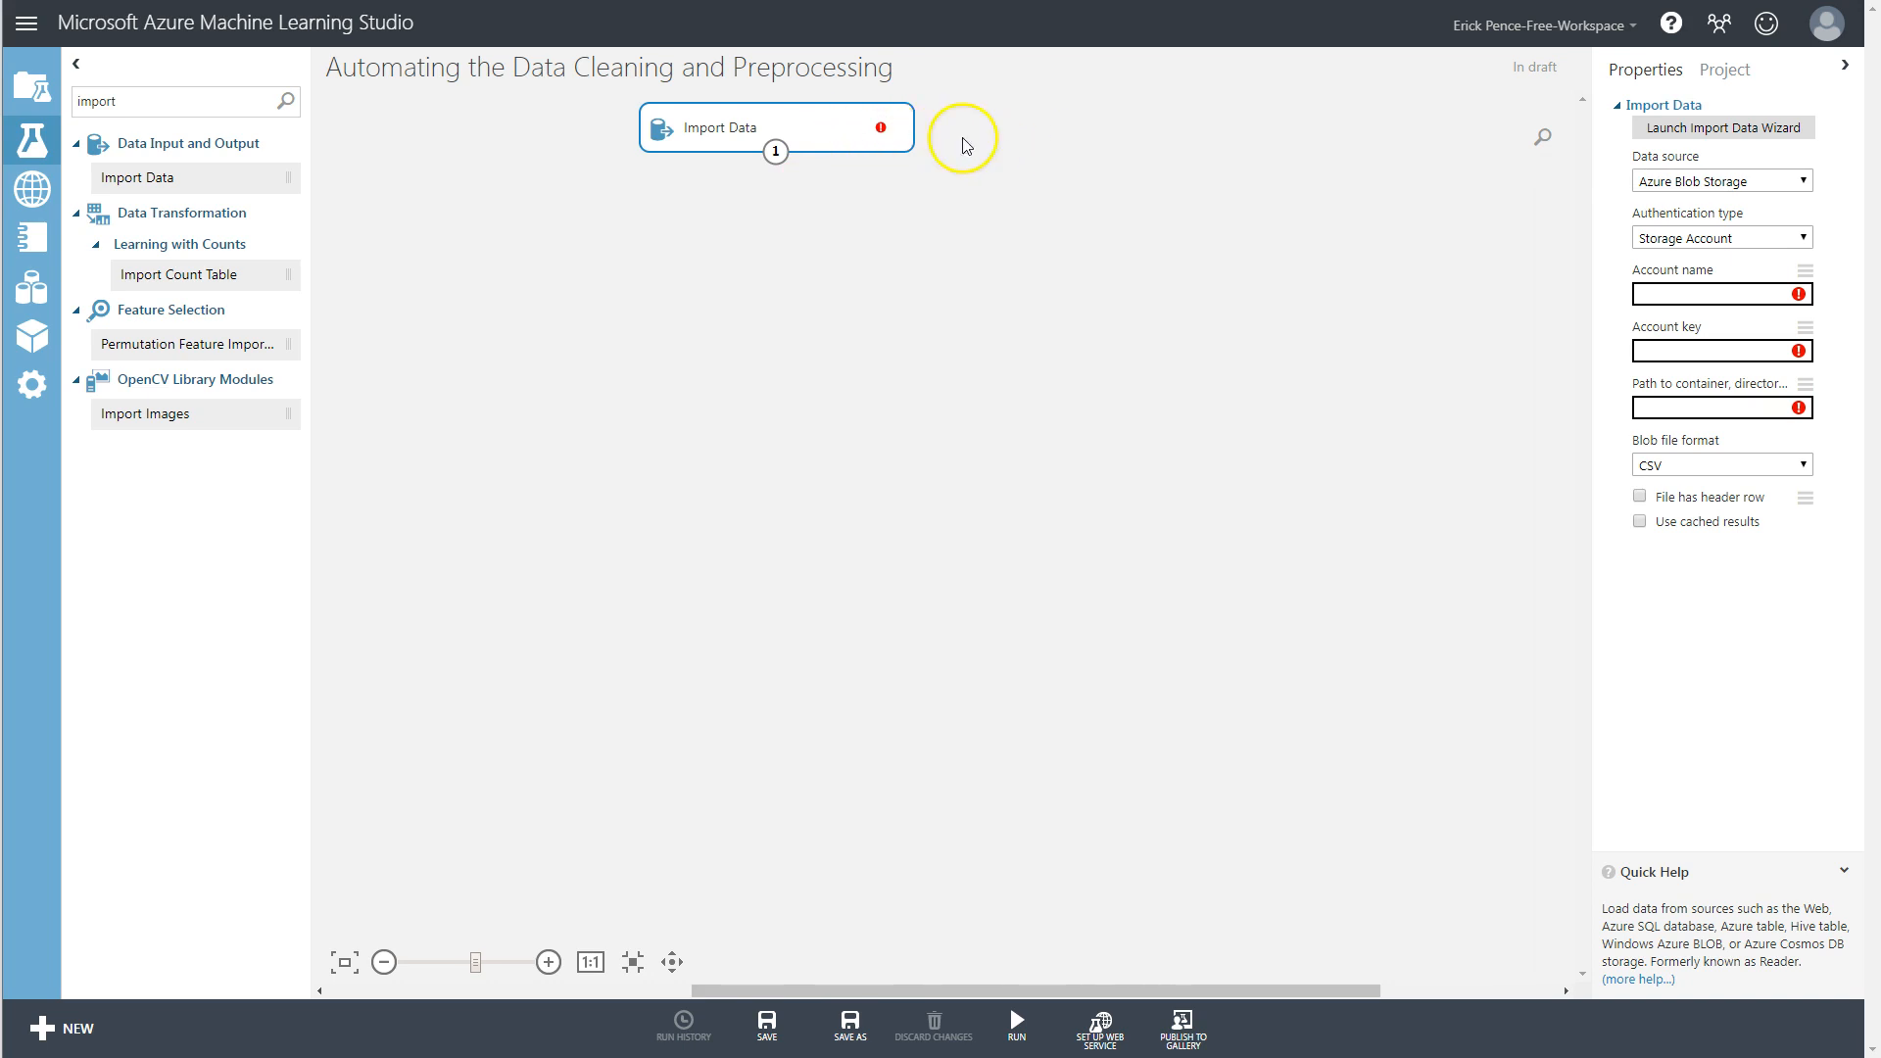
- Set the Import Data source to Azure SQL Database with server is415.database.windows.net and database is415
click(1745, 186)
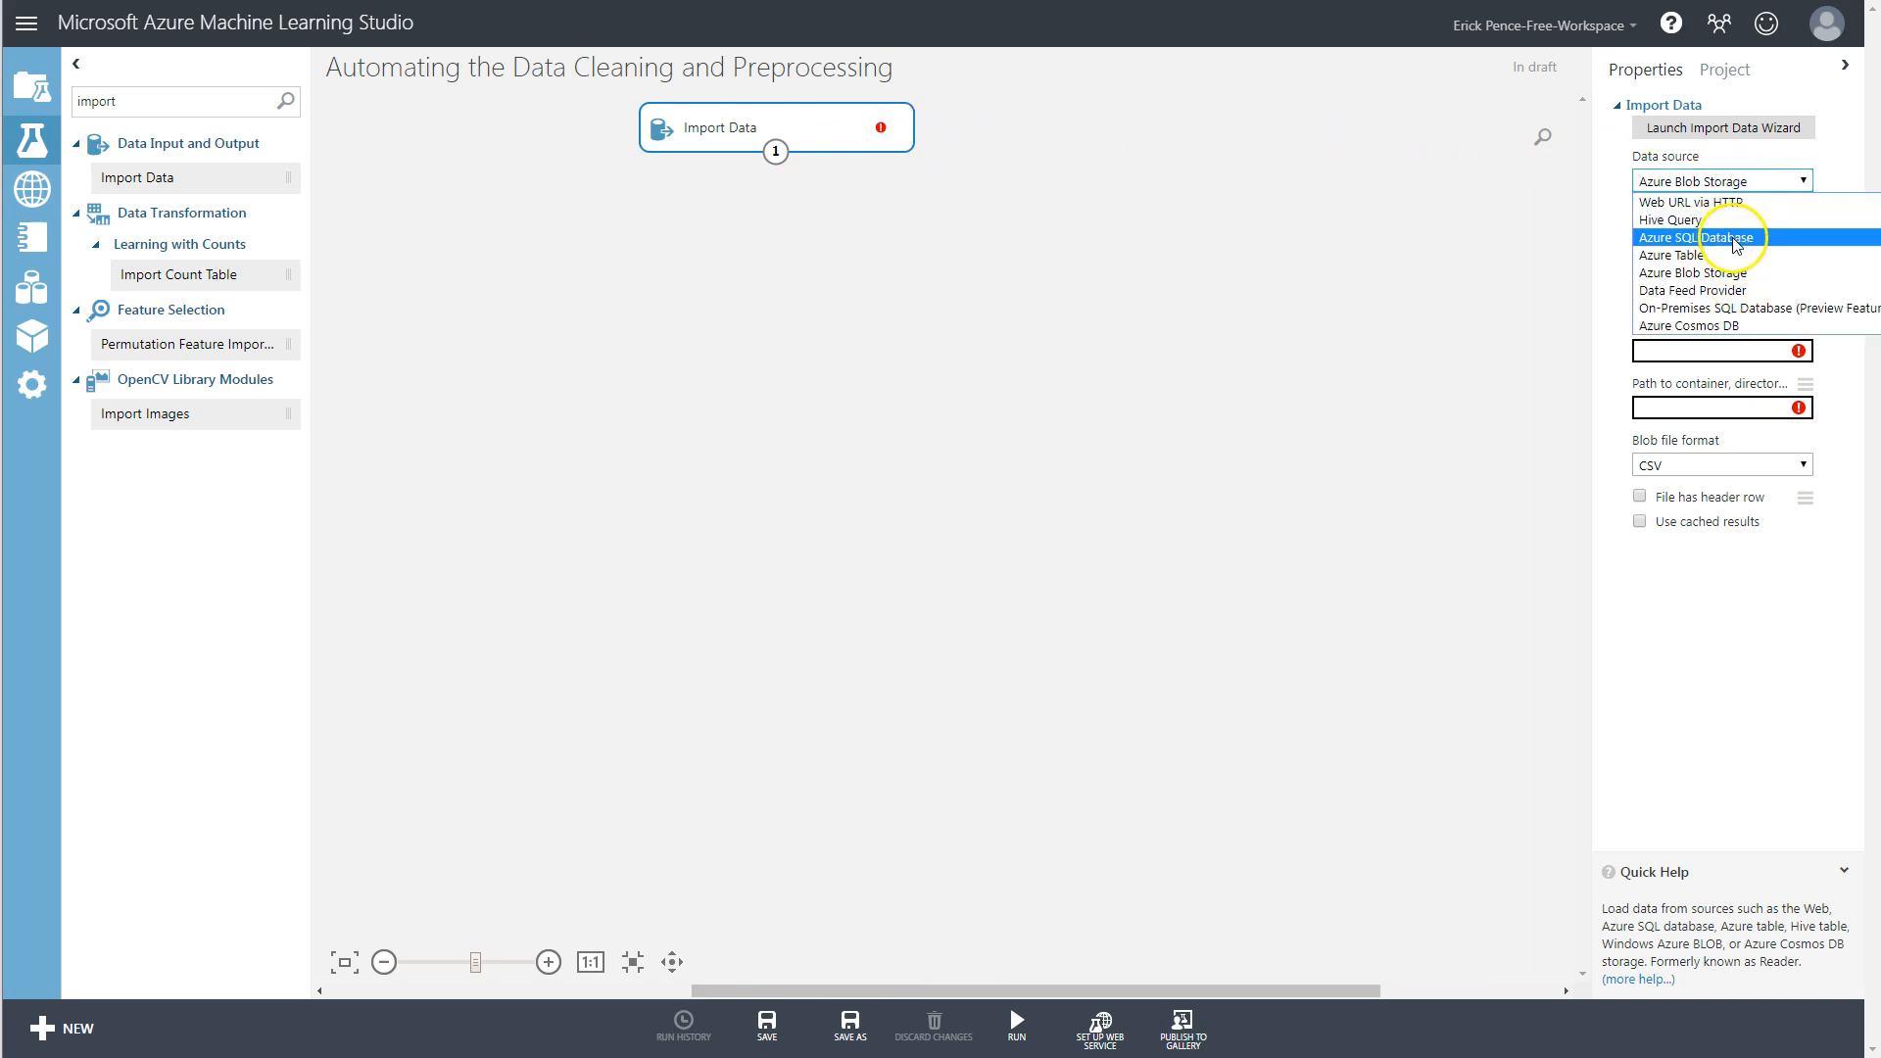
click(1729, 240)
click(1690, 238)
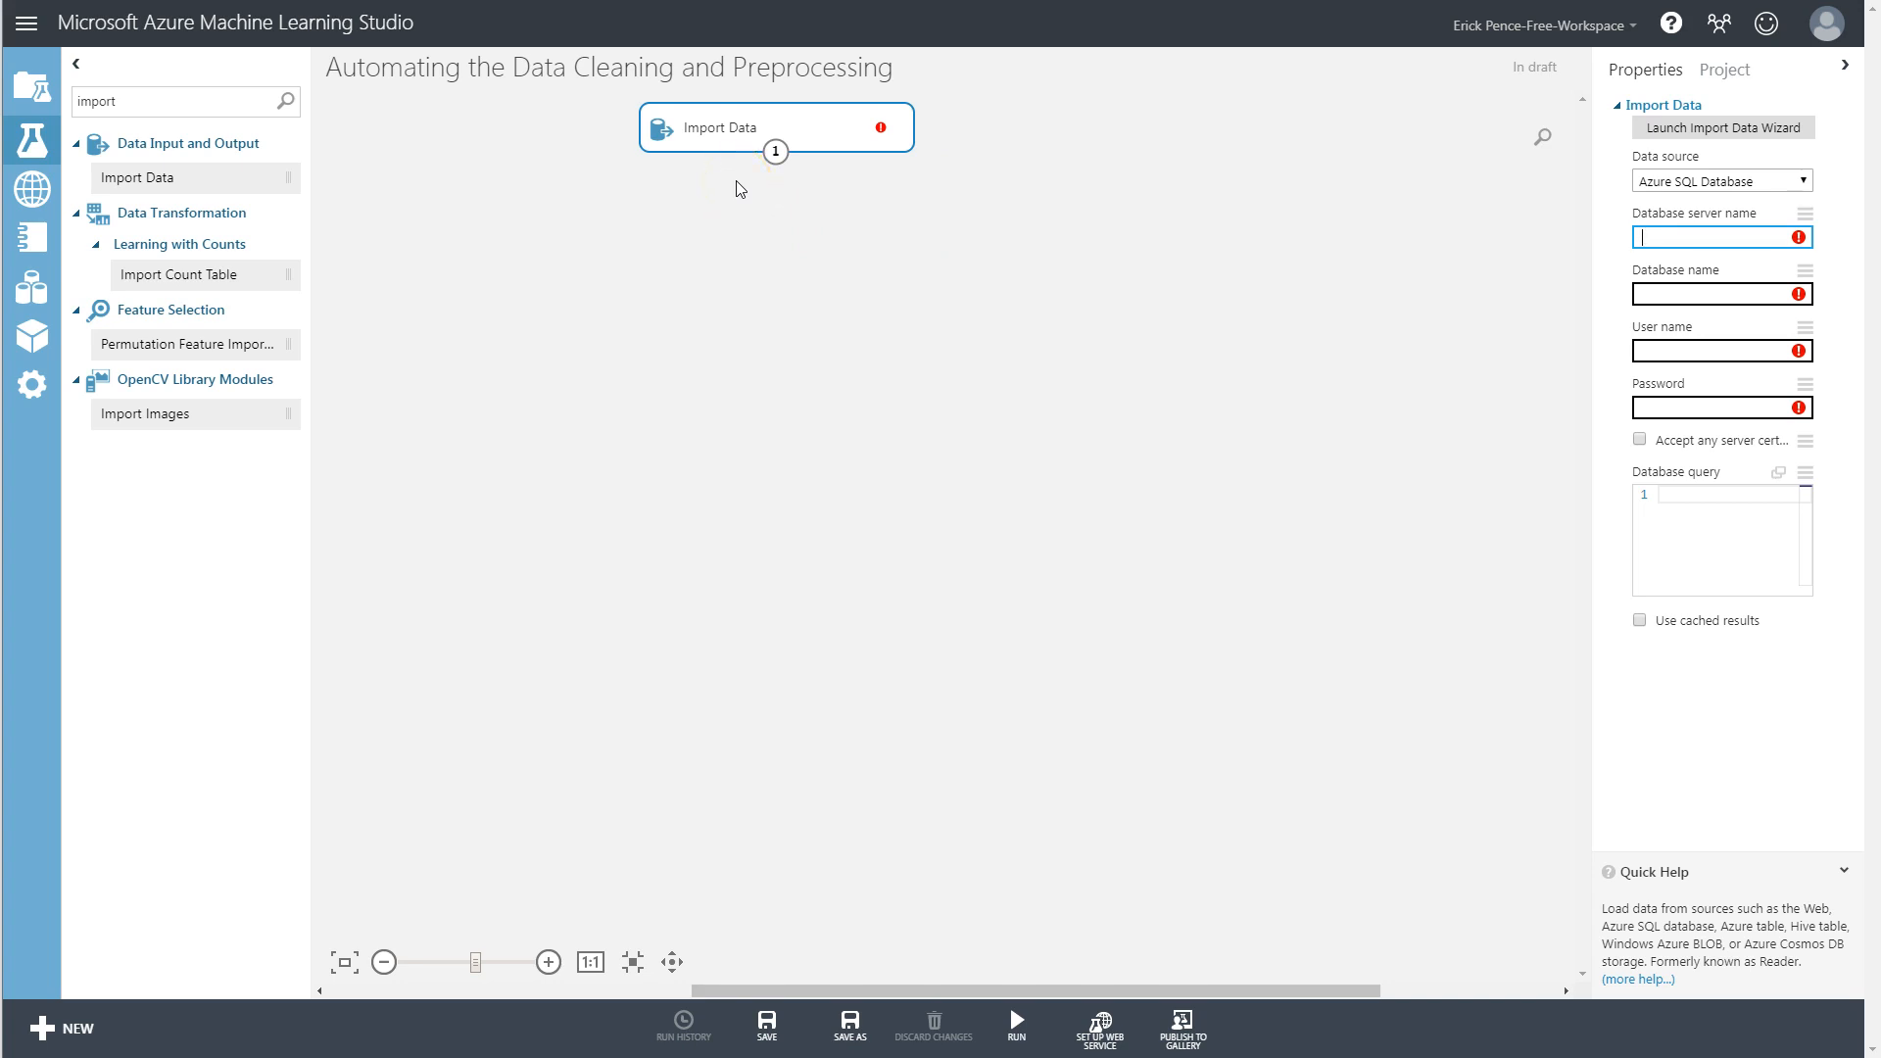
text(is415.database.windows.net)
key(Tab)
text(is415)
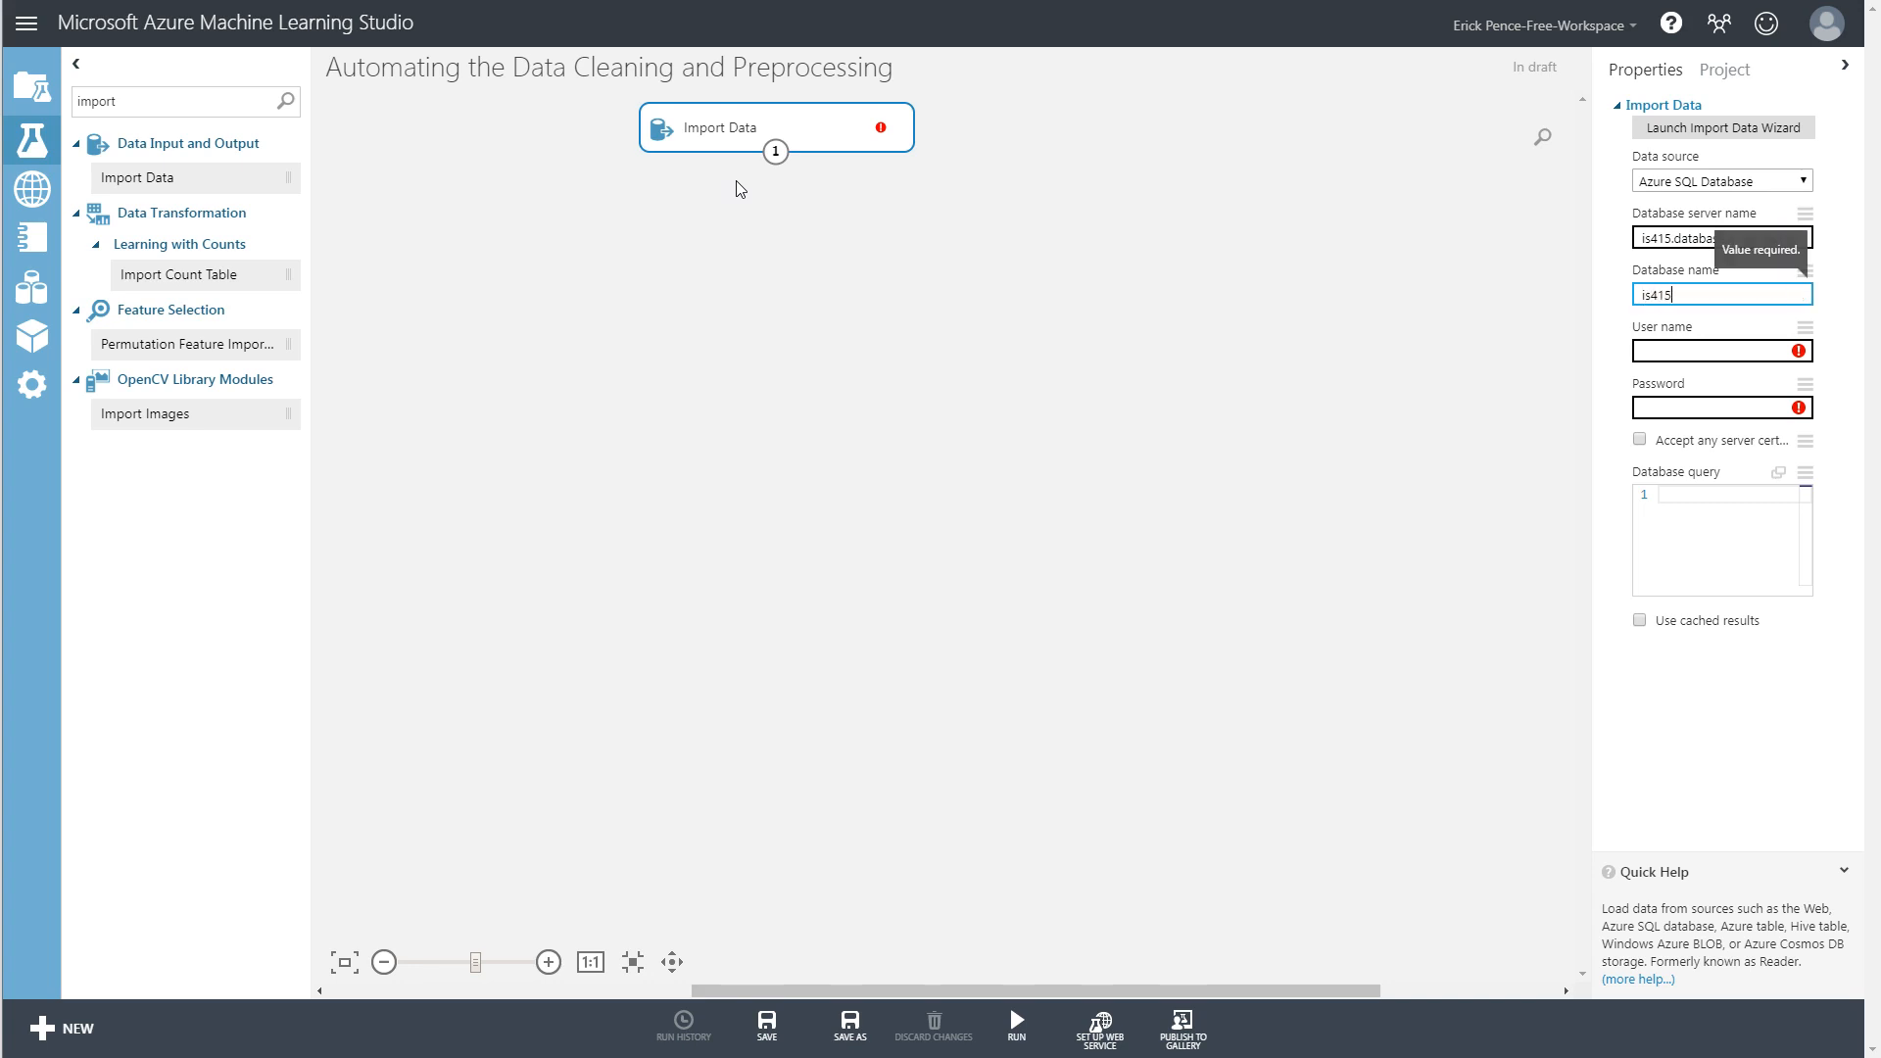
- Enter the database user name and password for the Import Data module
key(Tab)
text(is415)
key(Tab)
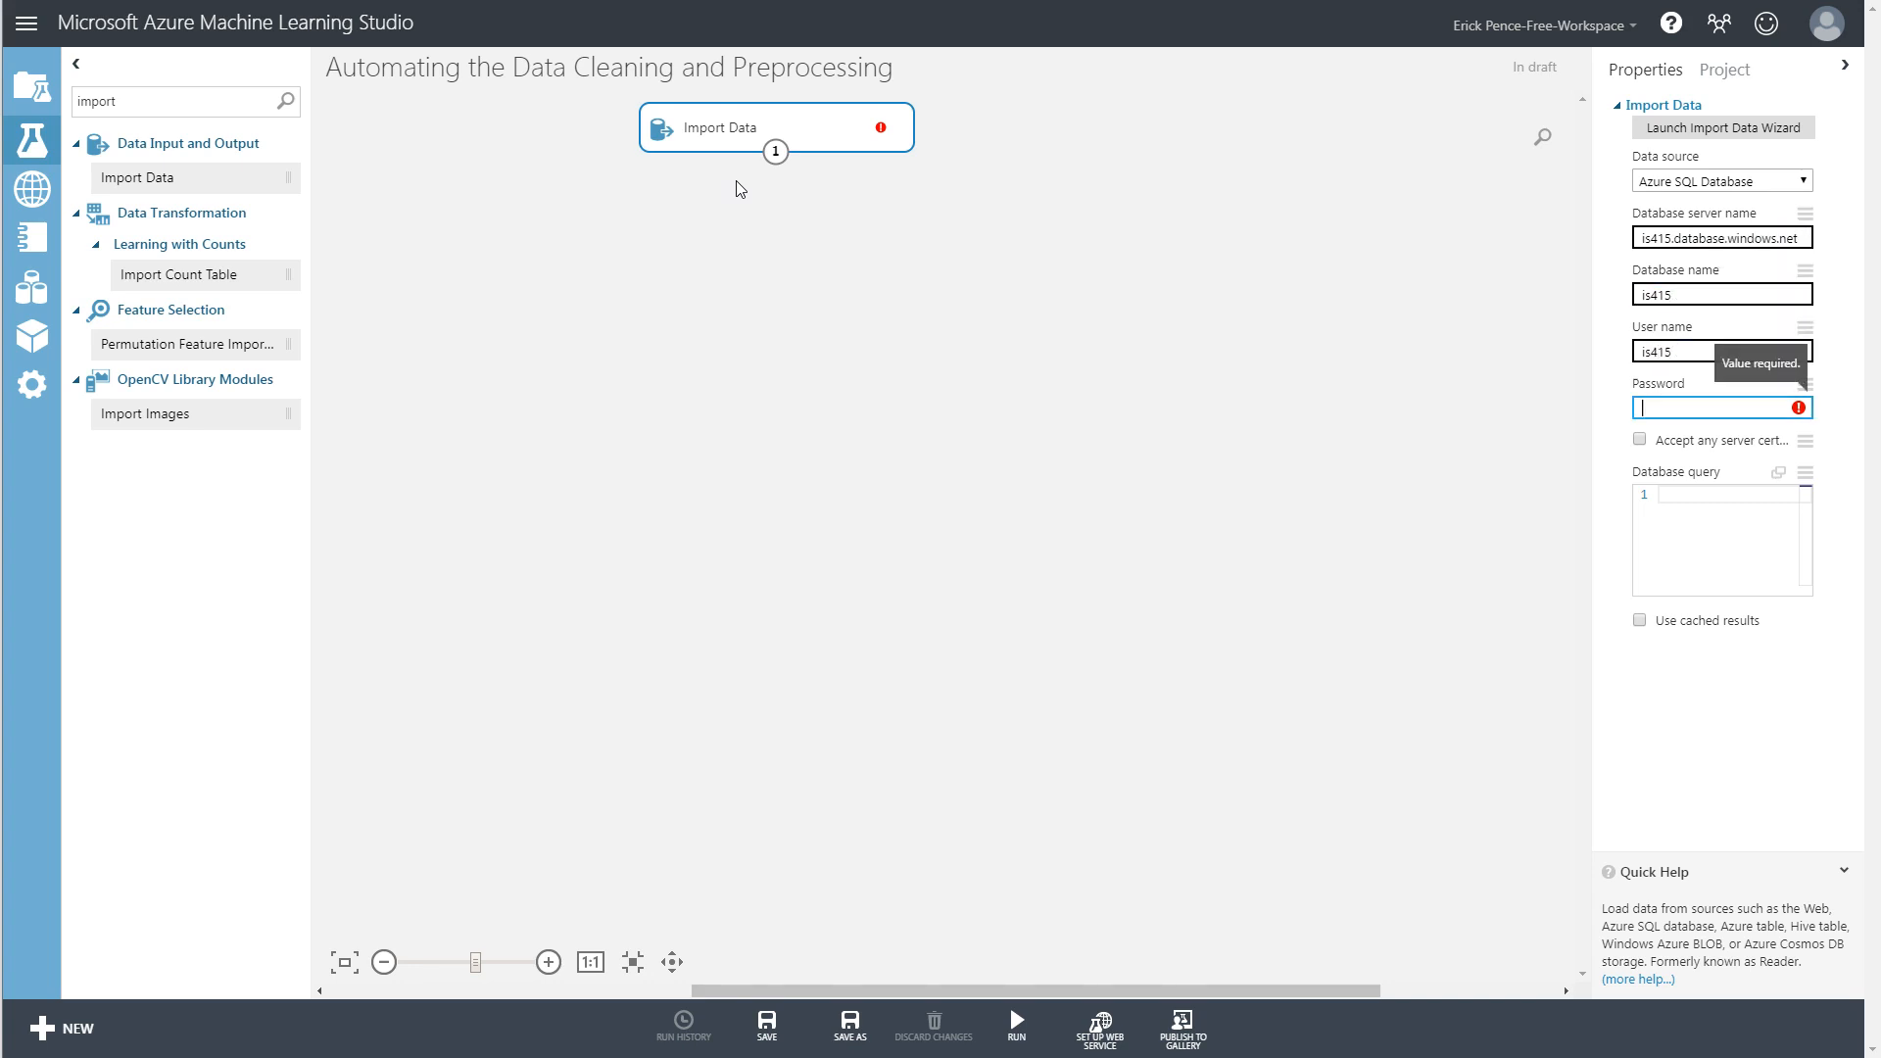
text(•••••••••••)
click(657, 125)
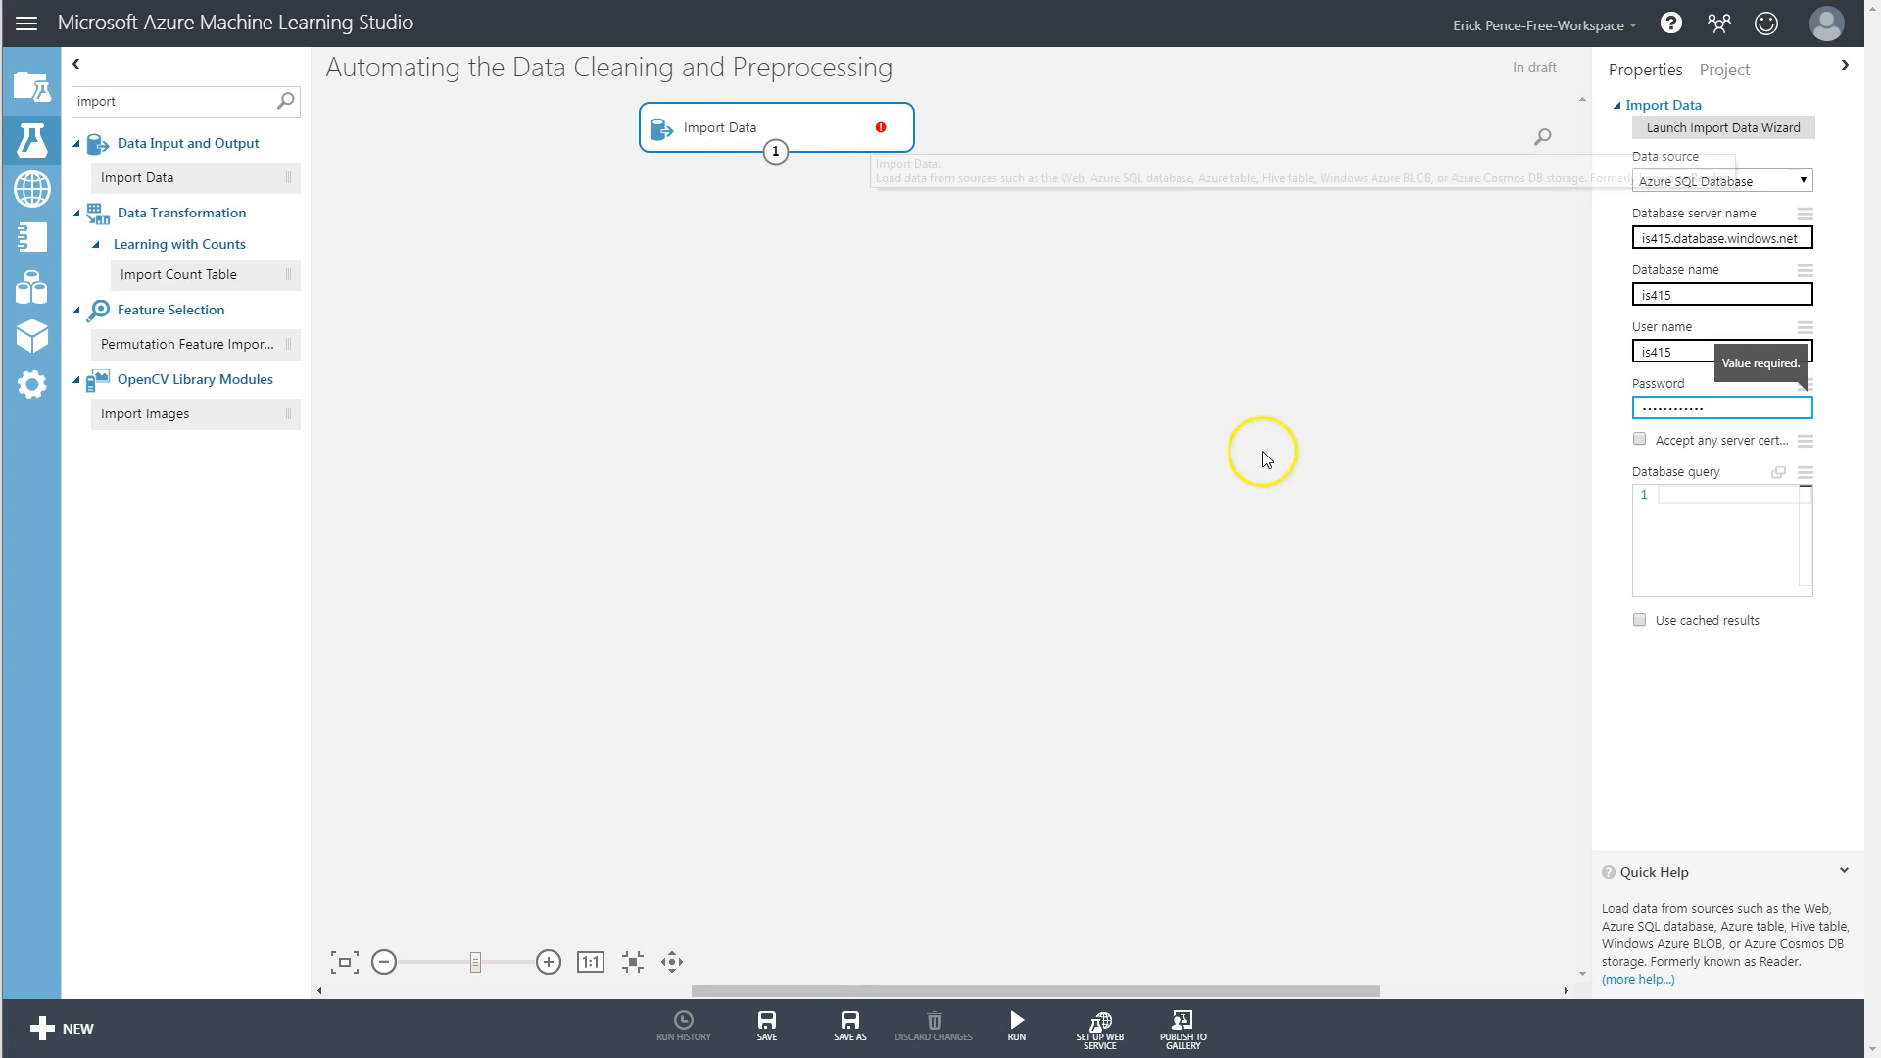
- Write the database query SELECT * FROM lc_Loans, with ORDER BY begun on a second line
click(1743, 494)
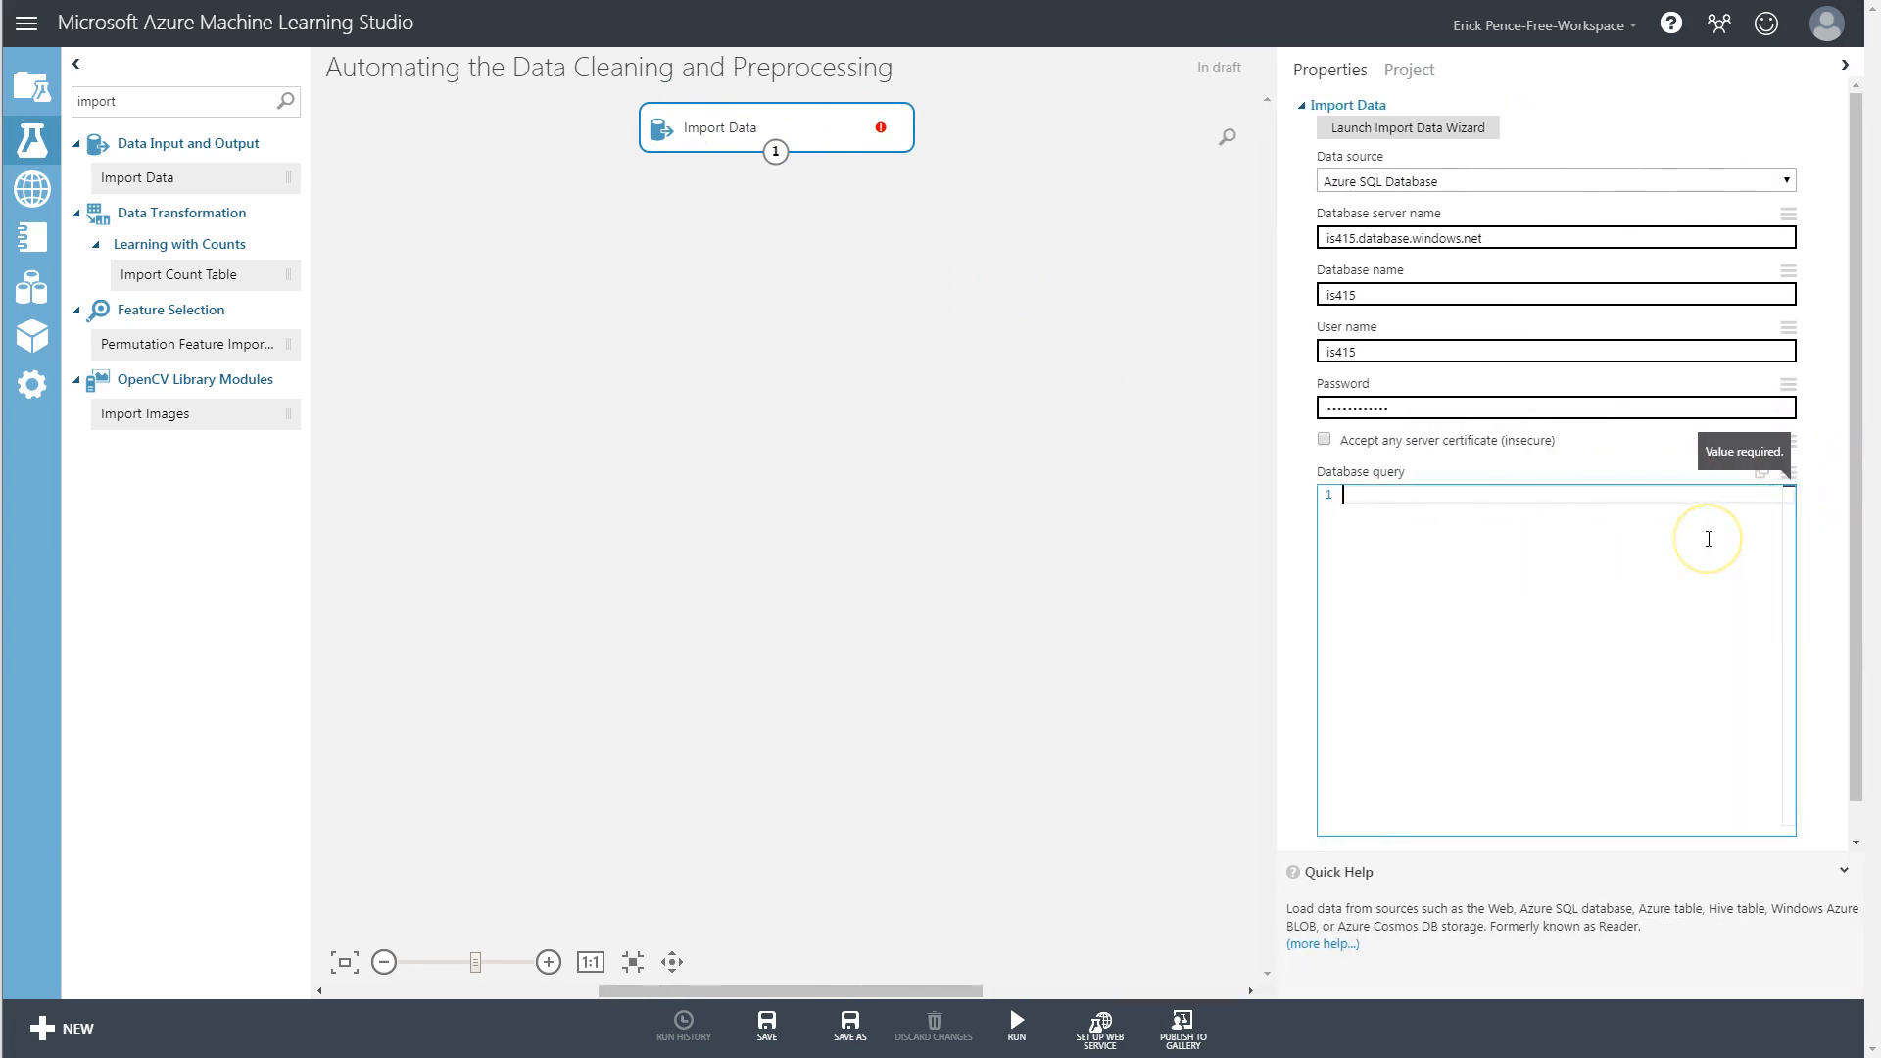
text(SELECT * FROM lc_Loans)
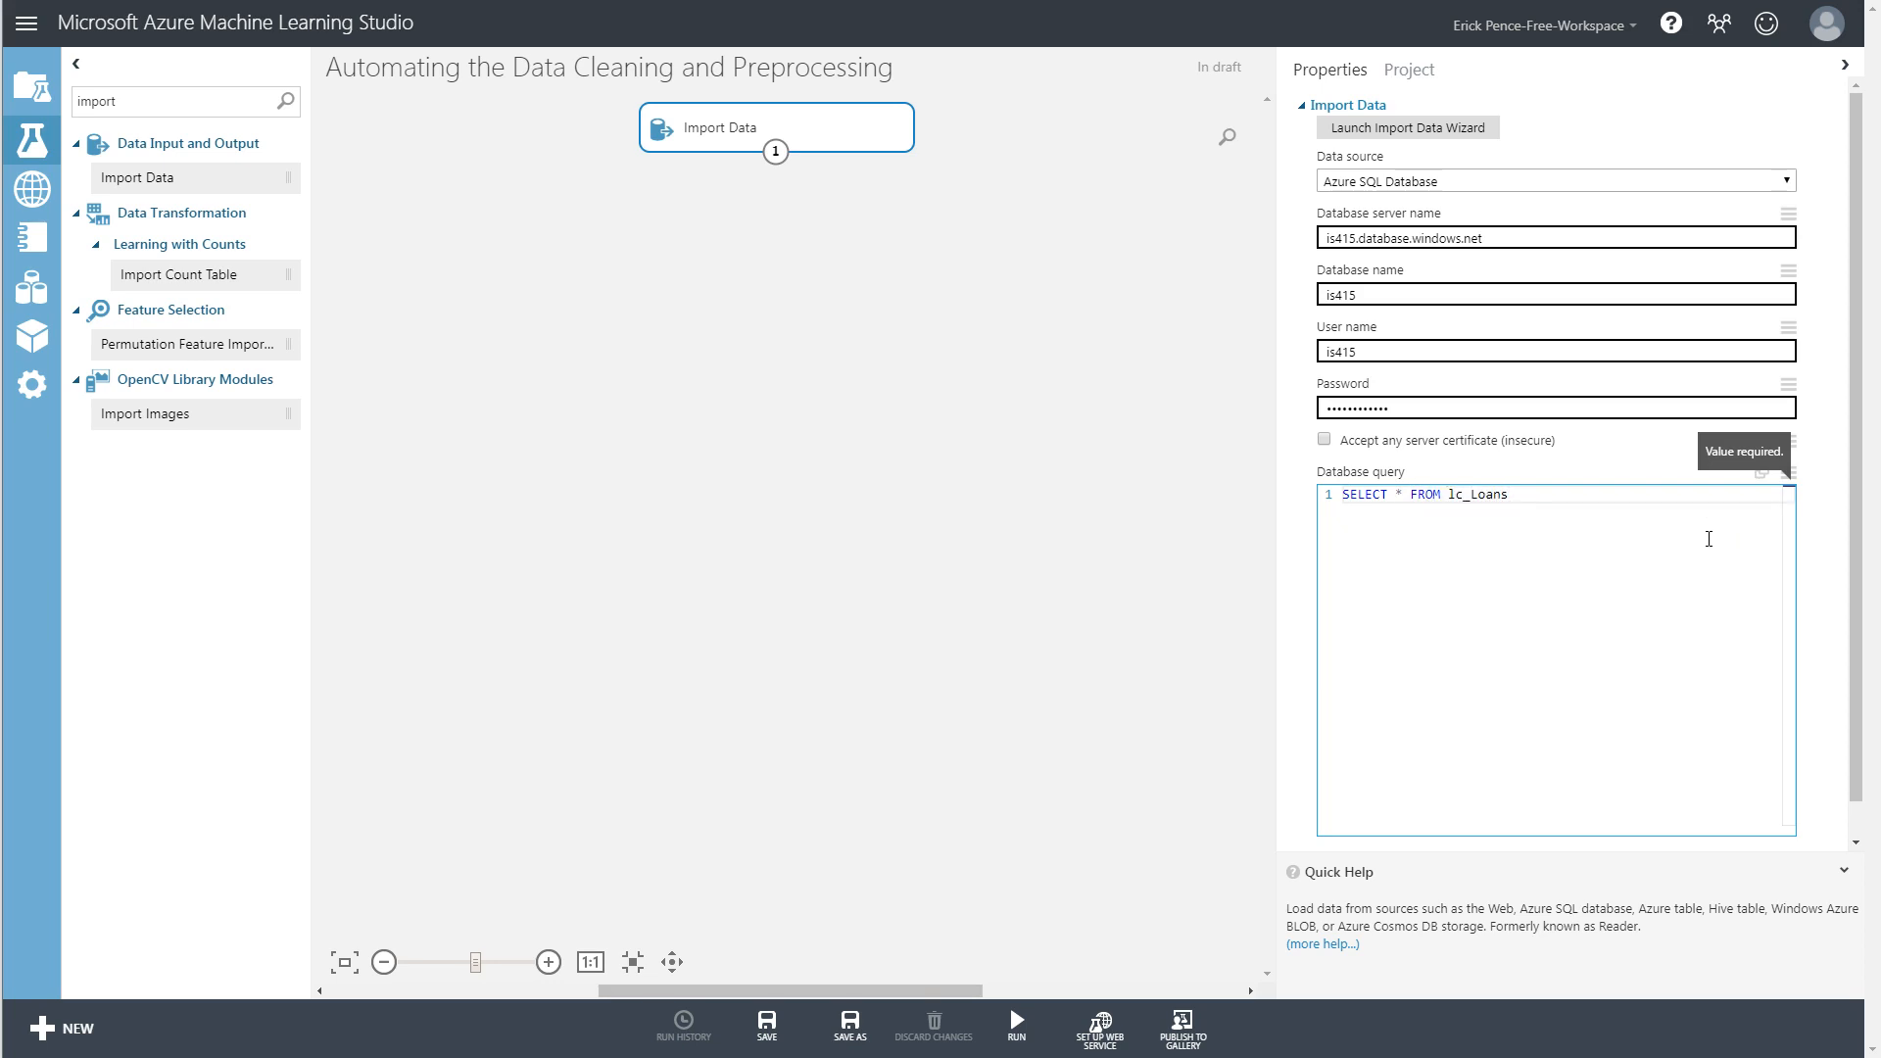
key(Return)
text(ORDER BY)
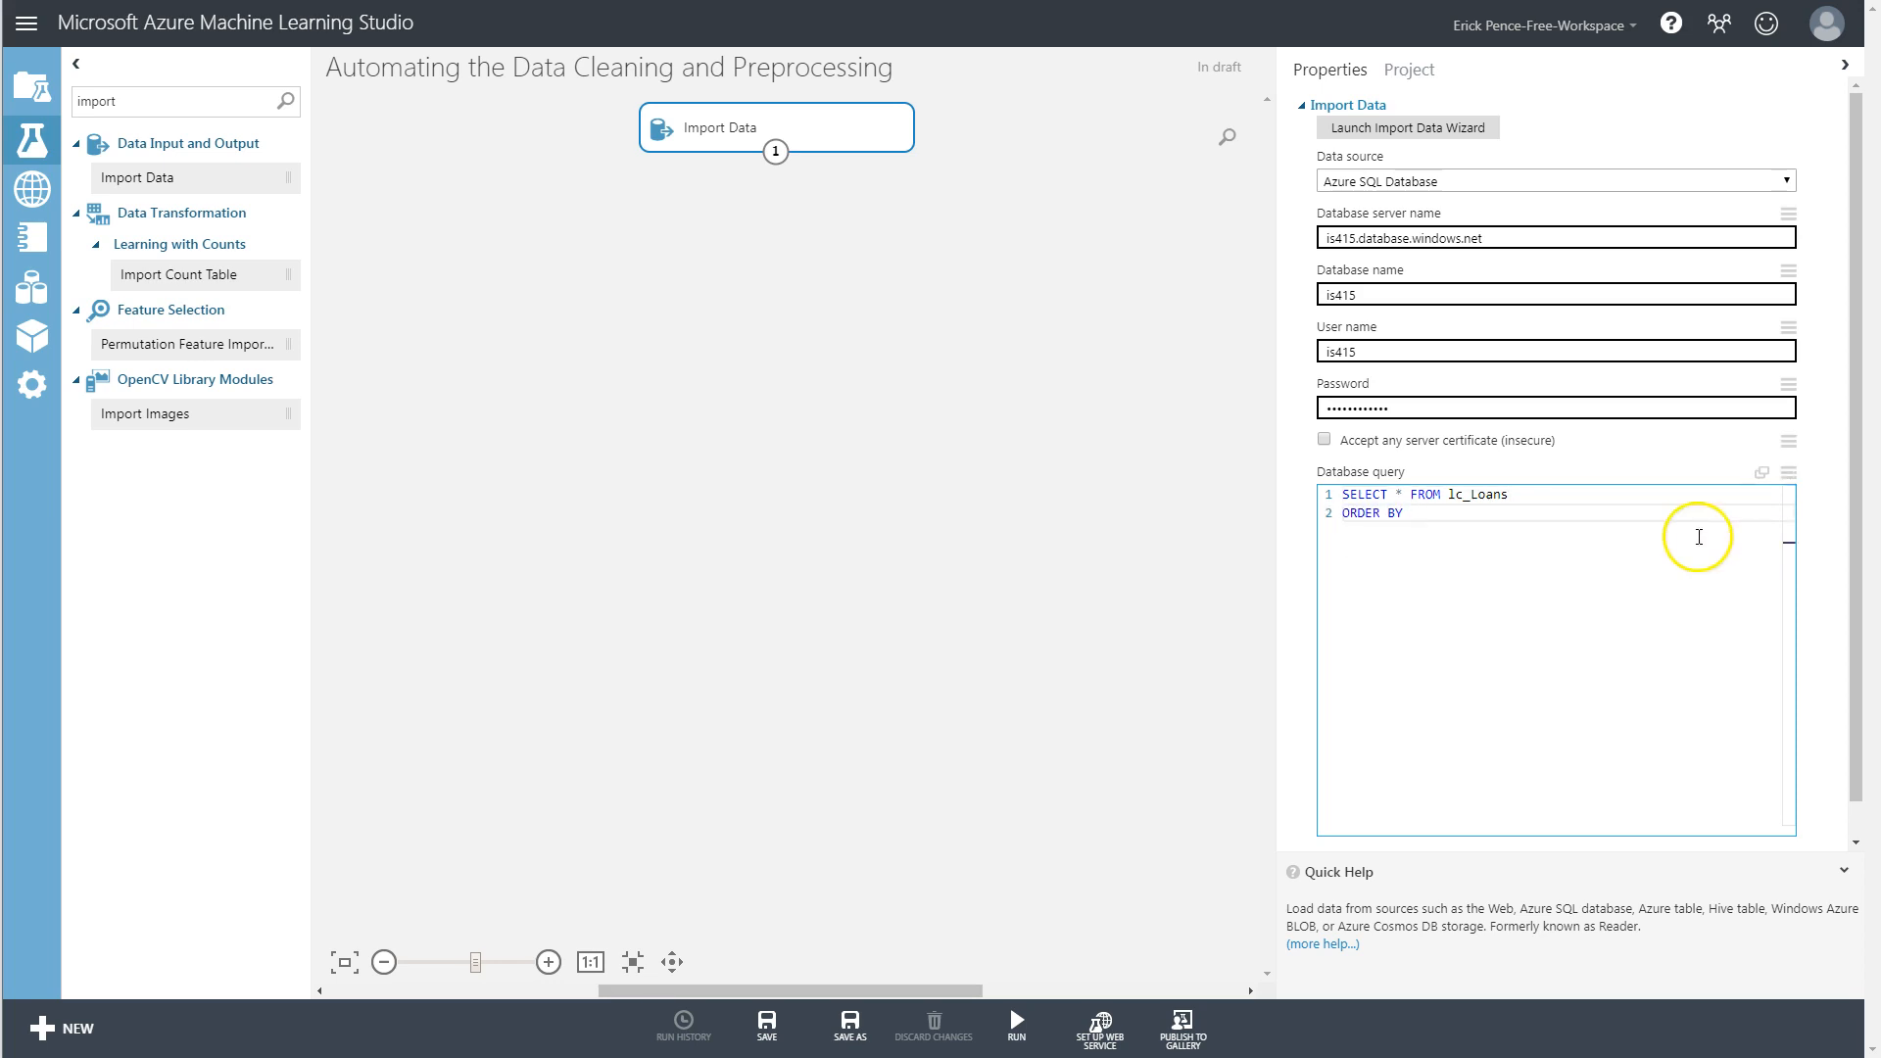
- Switch to SQL Server Management Studio, view the top 200 rows of dbo.lc_Loans, and return to the experiment
key(alt+Tab)
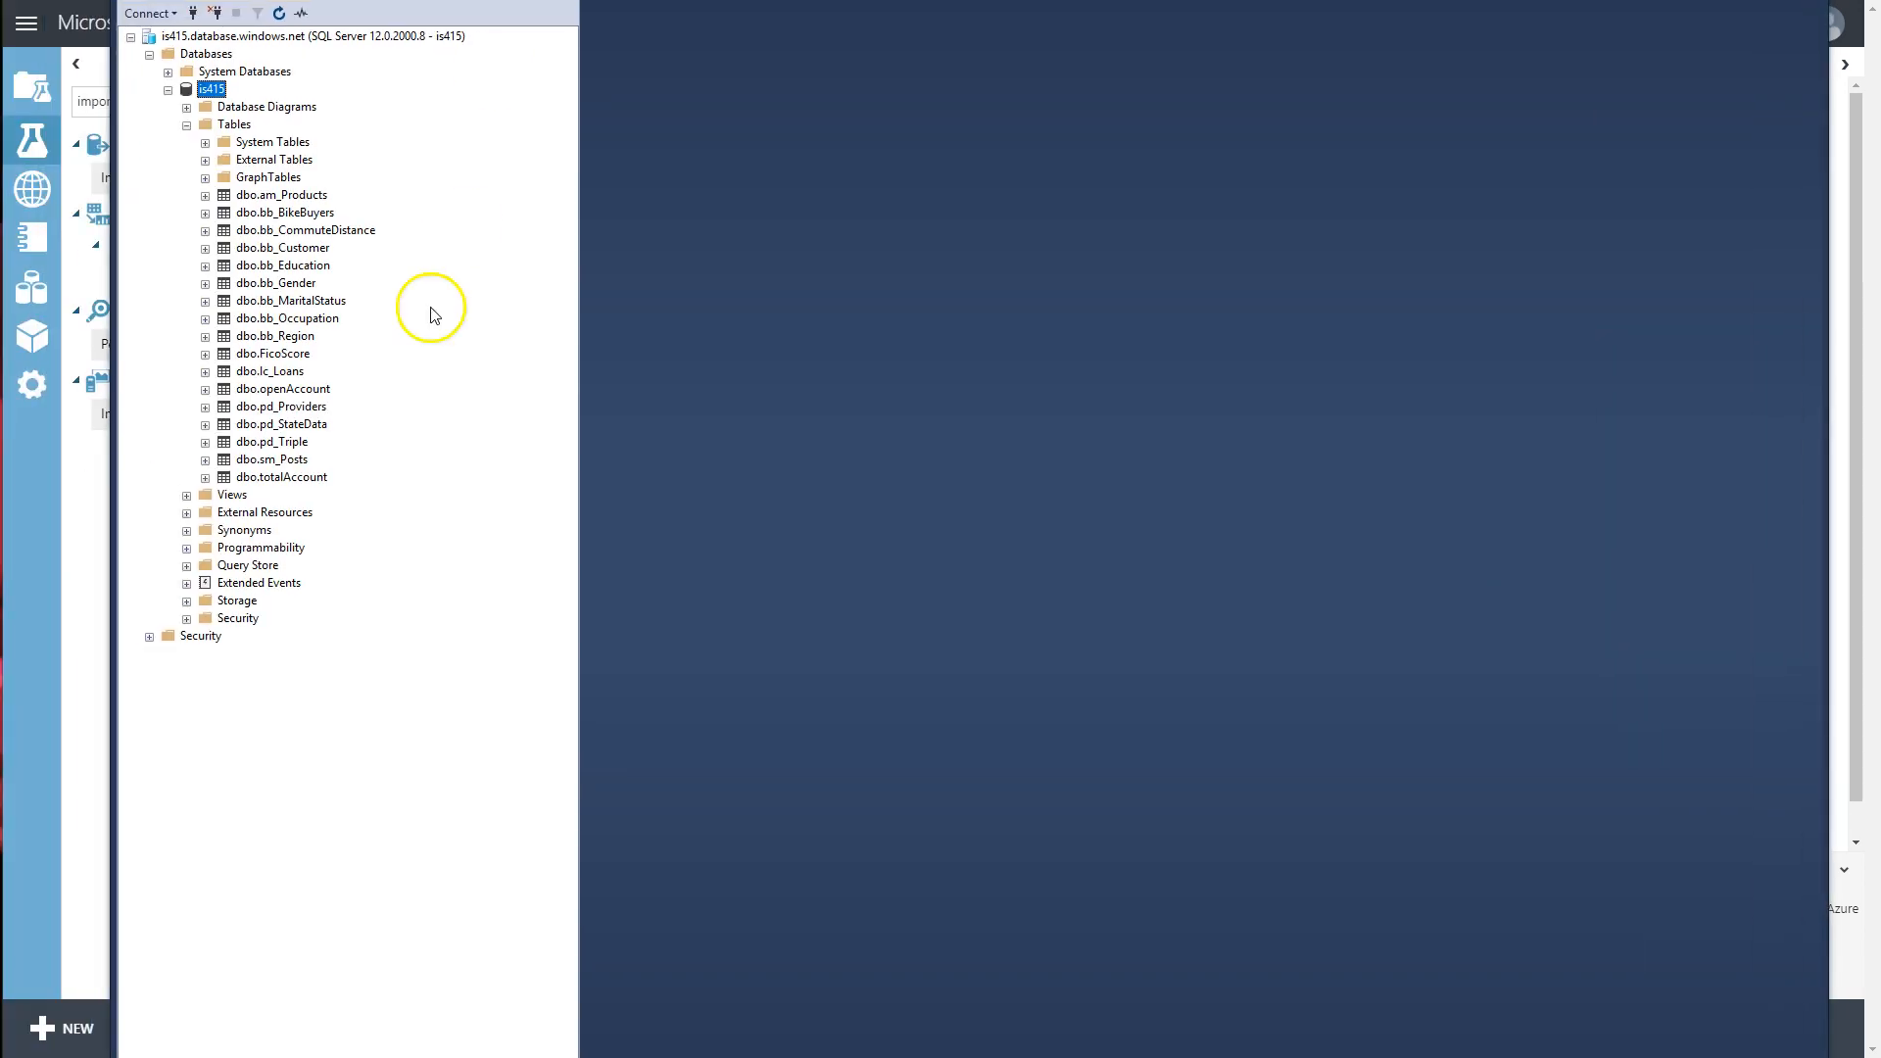
right_click(279, 372)
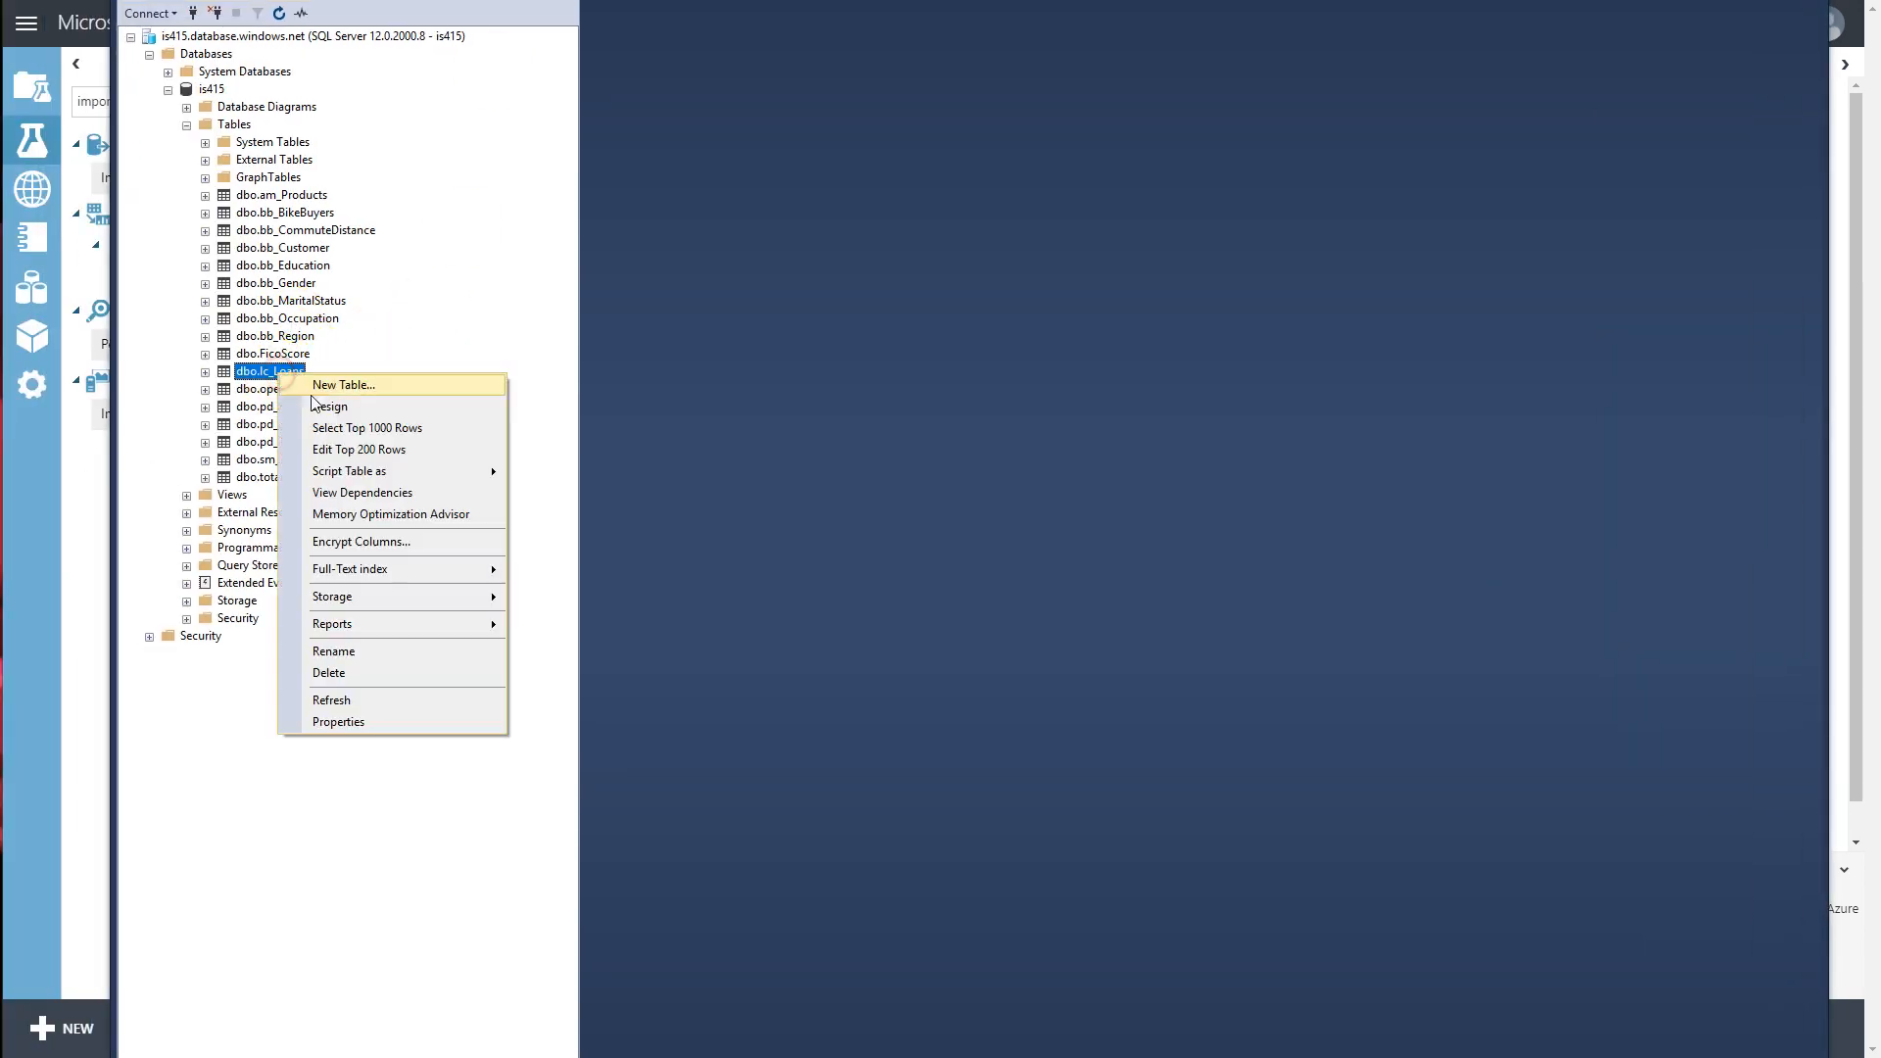
click(356, 448)
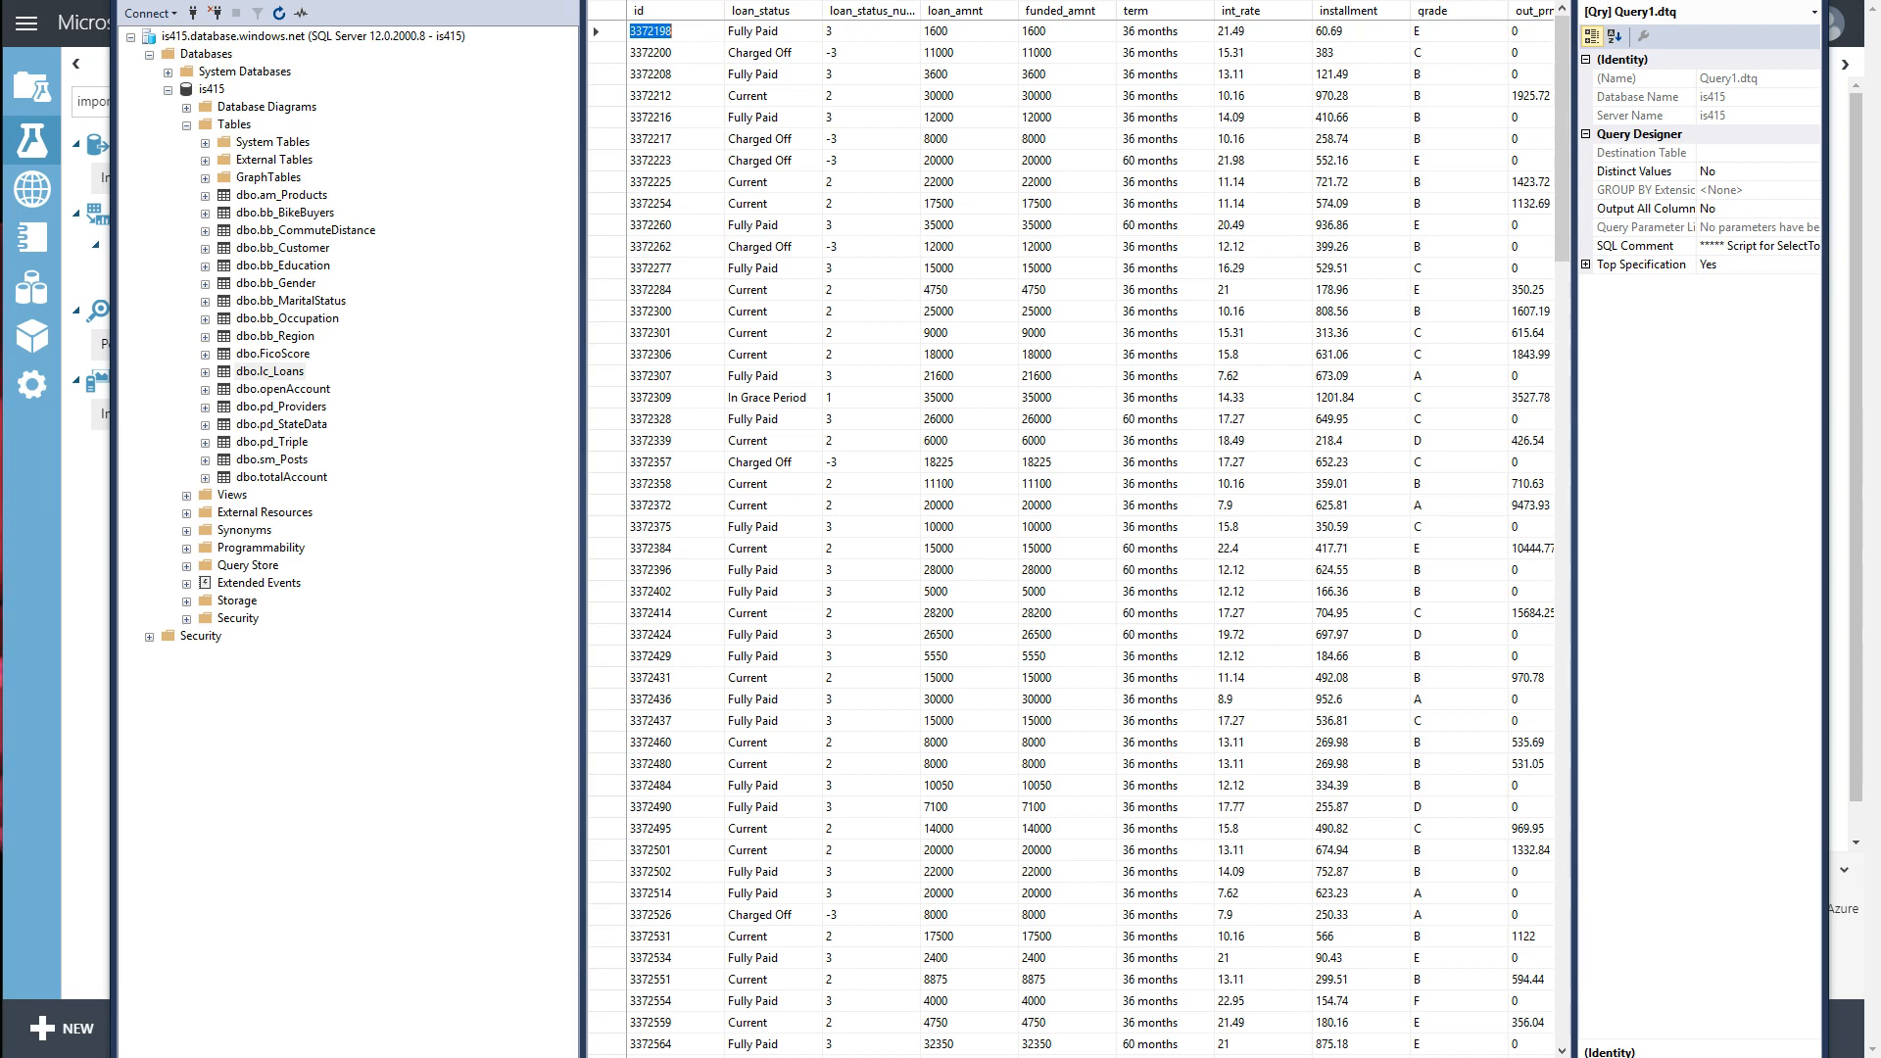
key(alt+Tab)
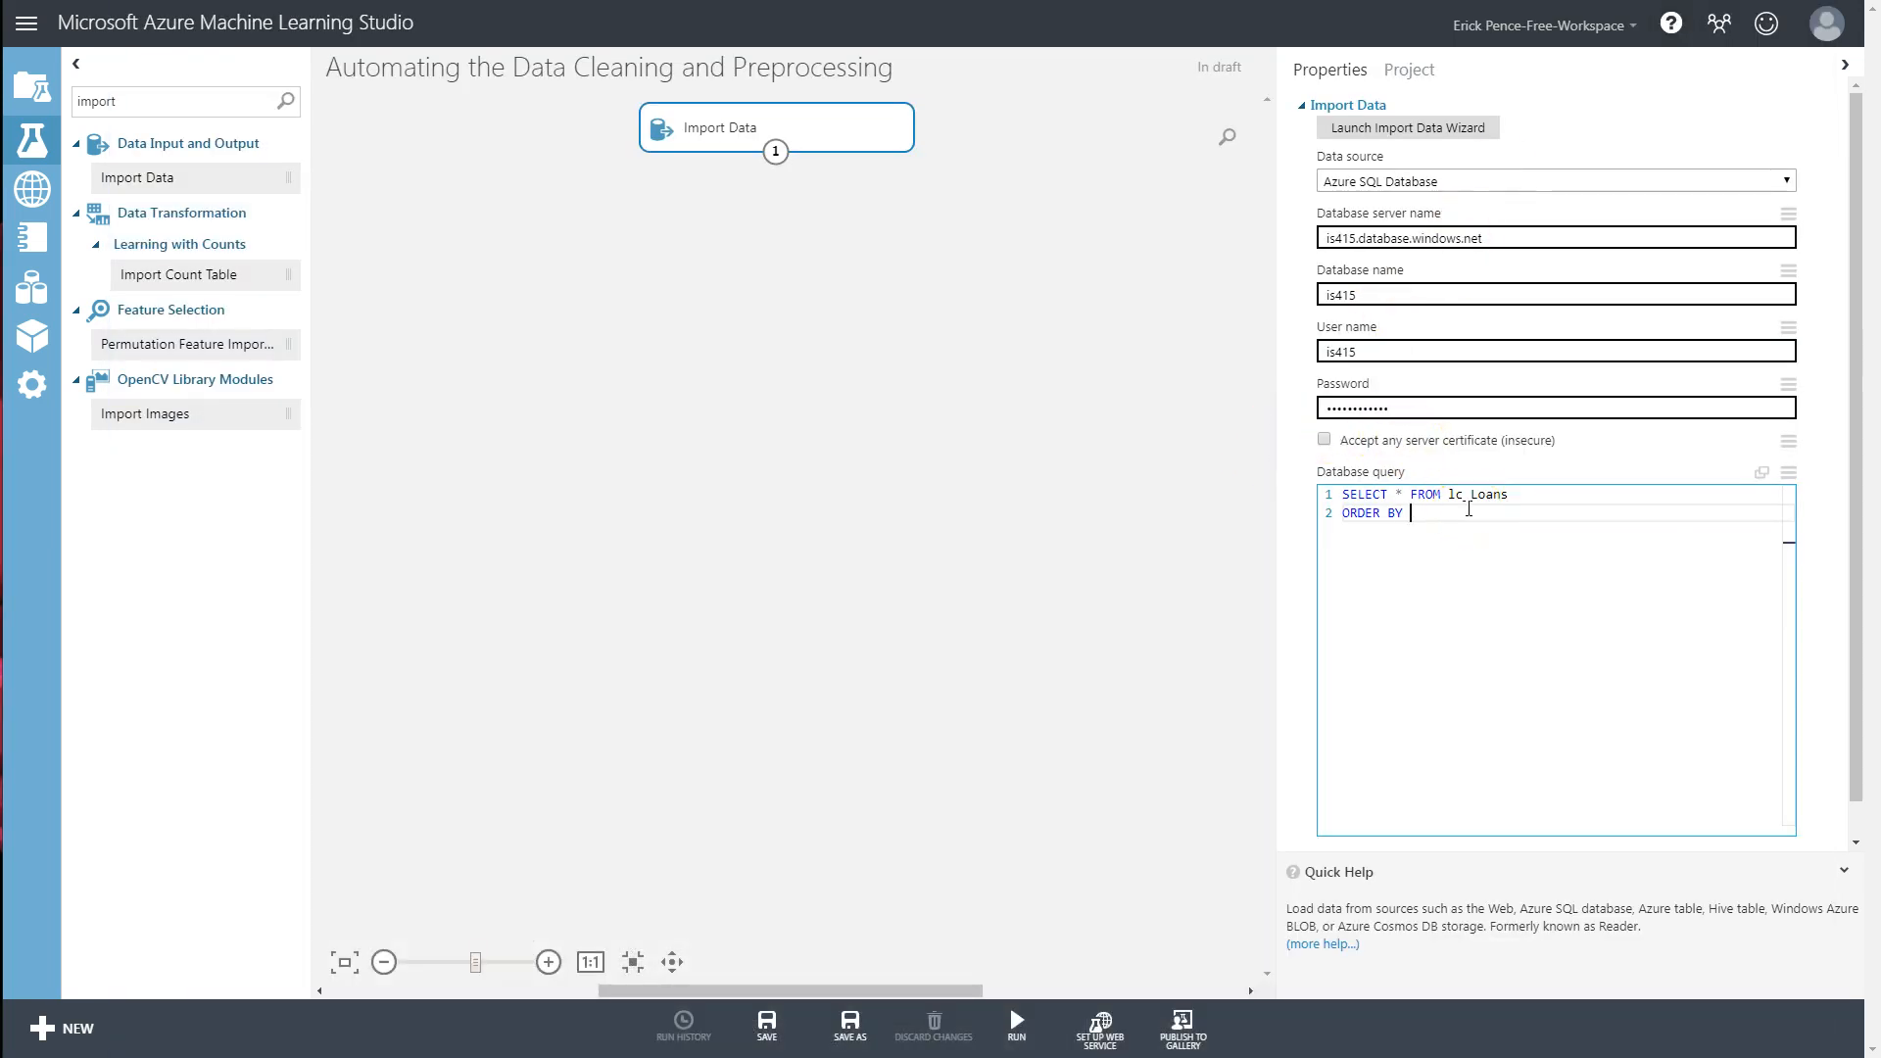
- Order the query by id DESC and limit it to TOP(50000) rows
text(id DESC)
key(Up)
text(TOP()
text(50000)
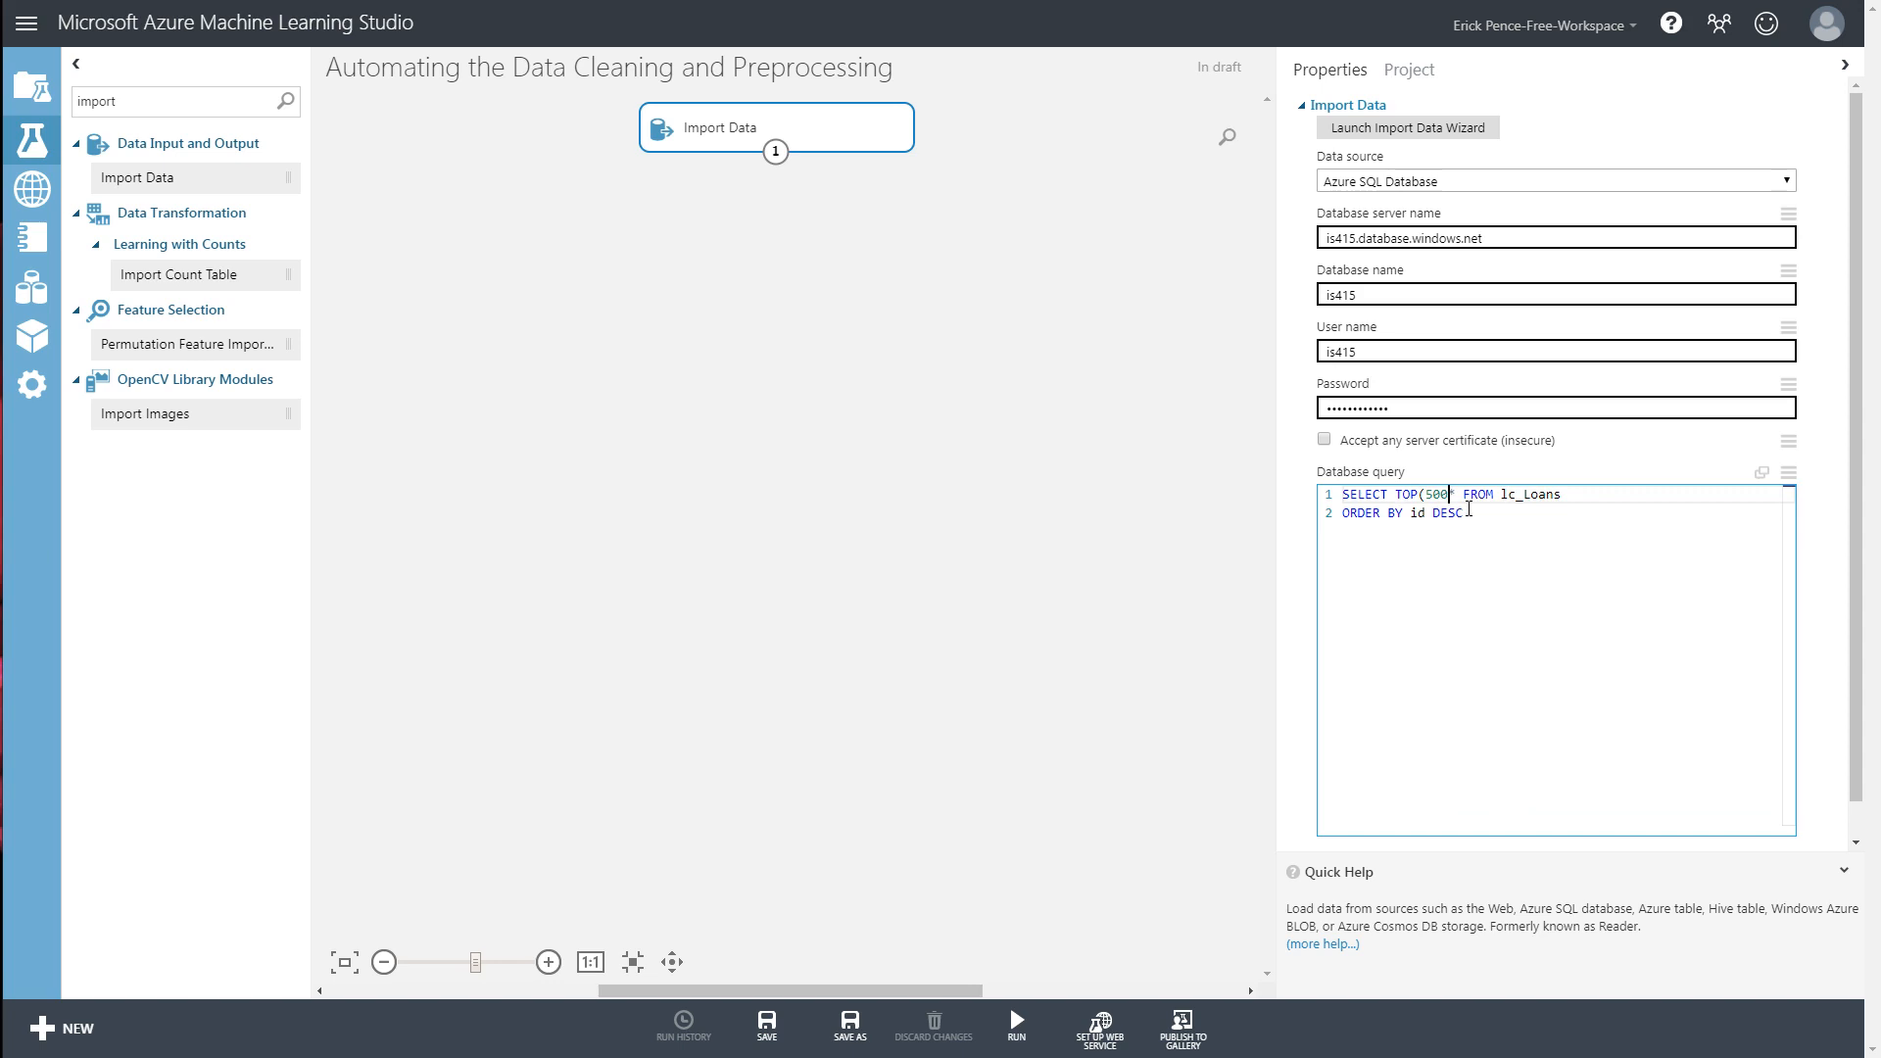
text())
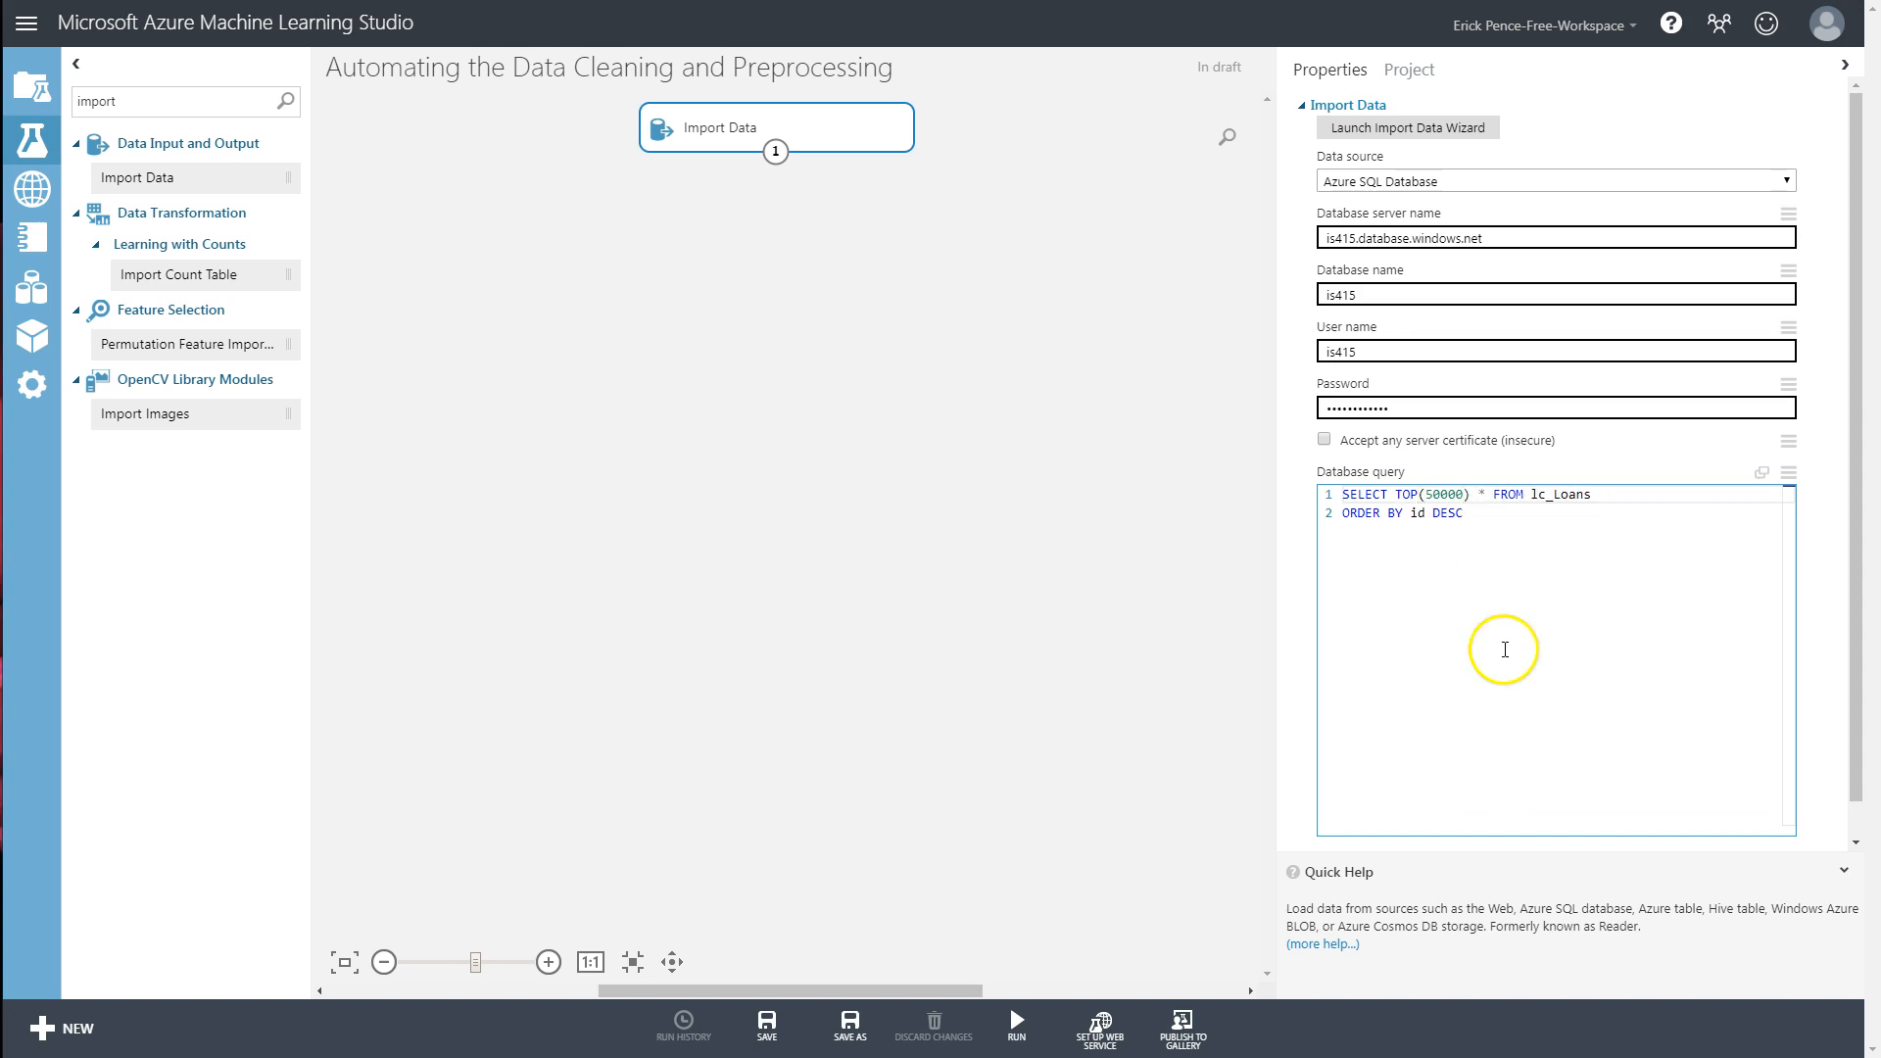
- Enable cached results for the Import Data module and run the experiment
click(1843, 870)
click(1325, 618)
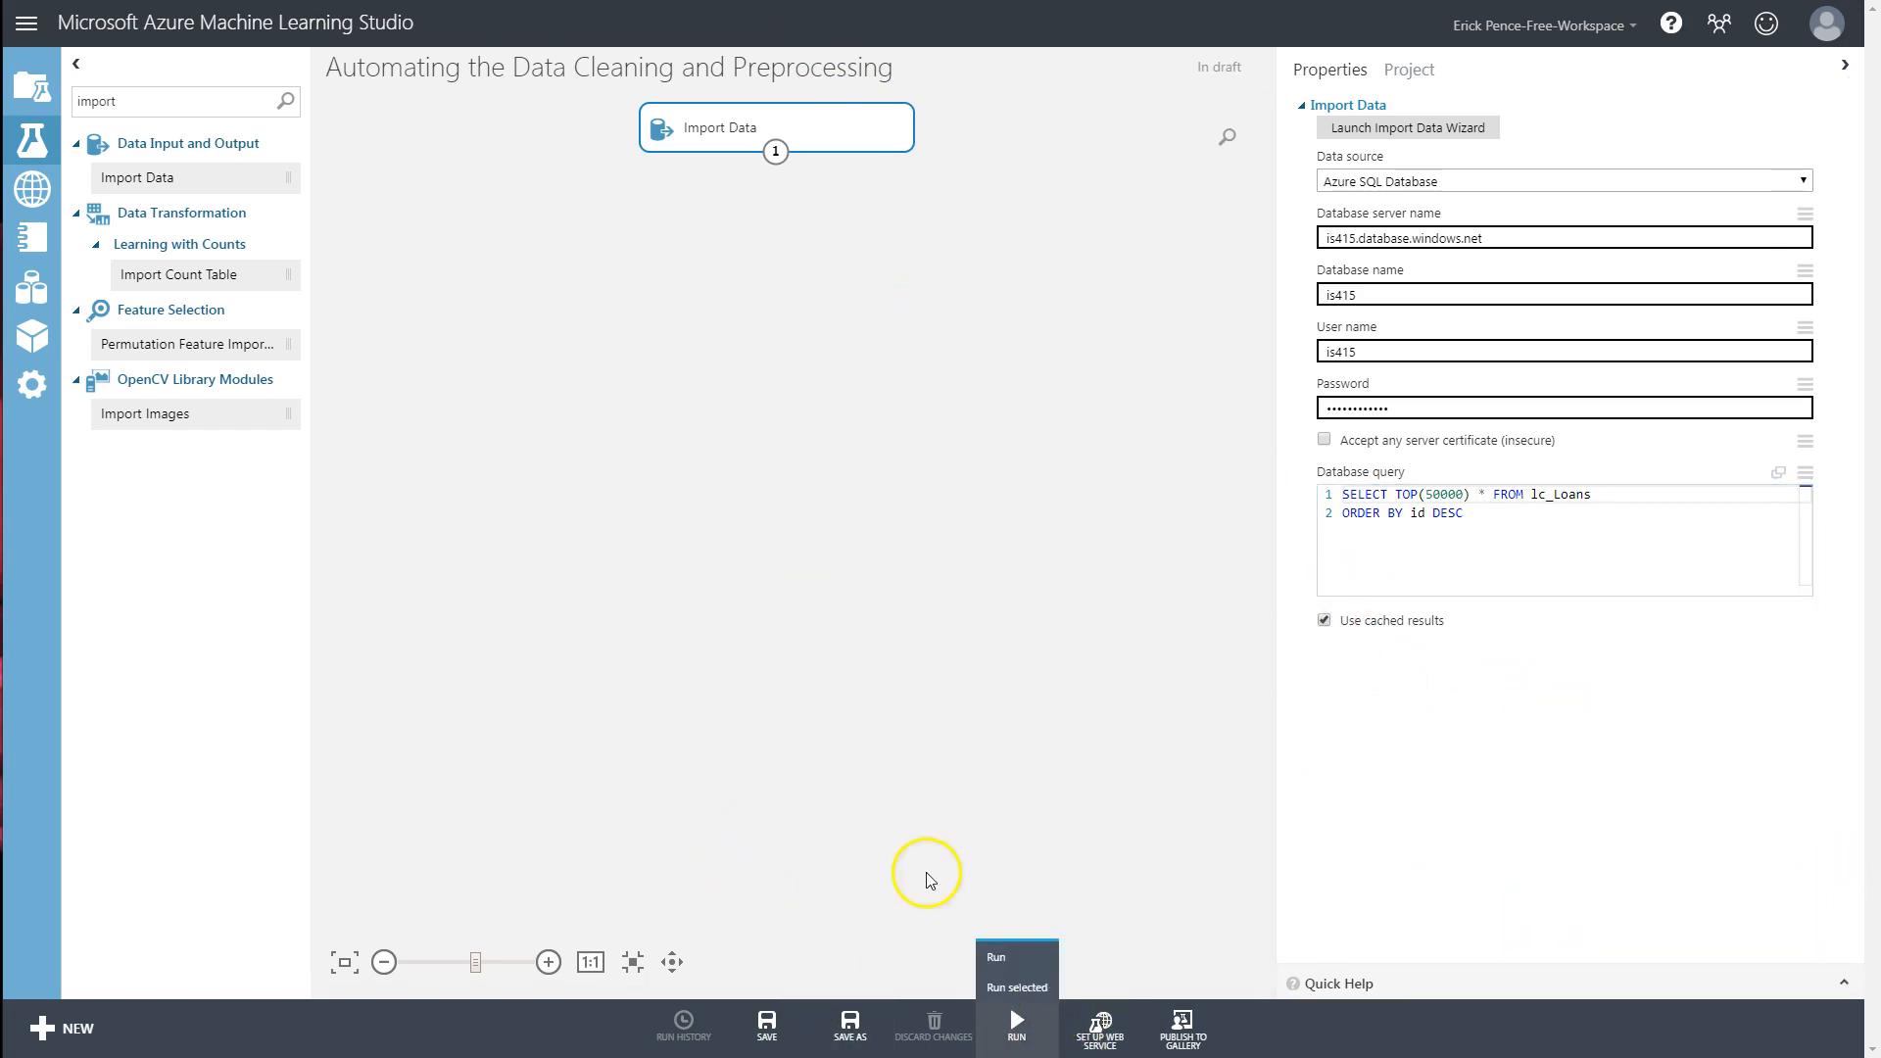
click(1014, 962)
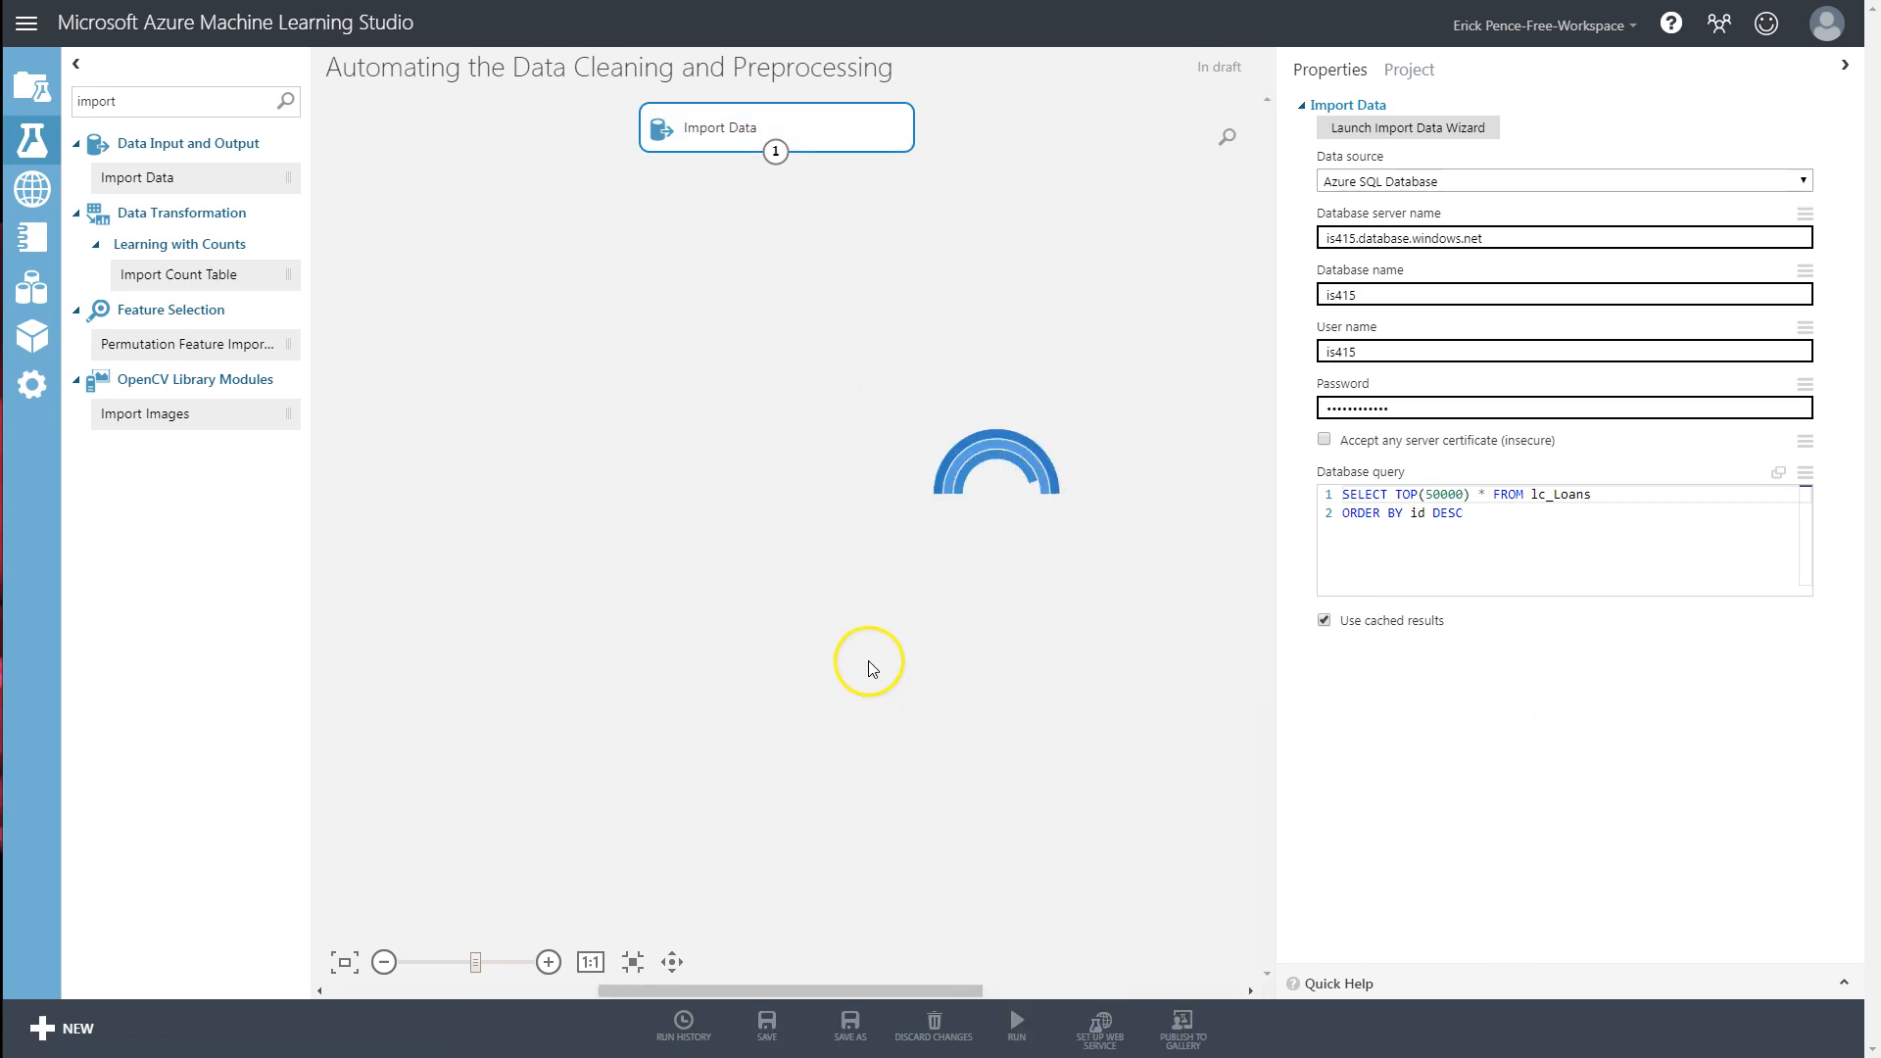
- Check the Import Data module's results dataset options and the row limit in its query
right_click(811, 142)
mouse_move(906, 290)
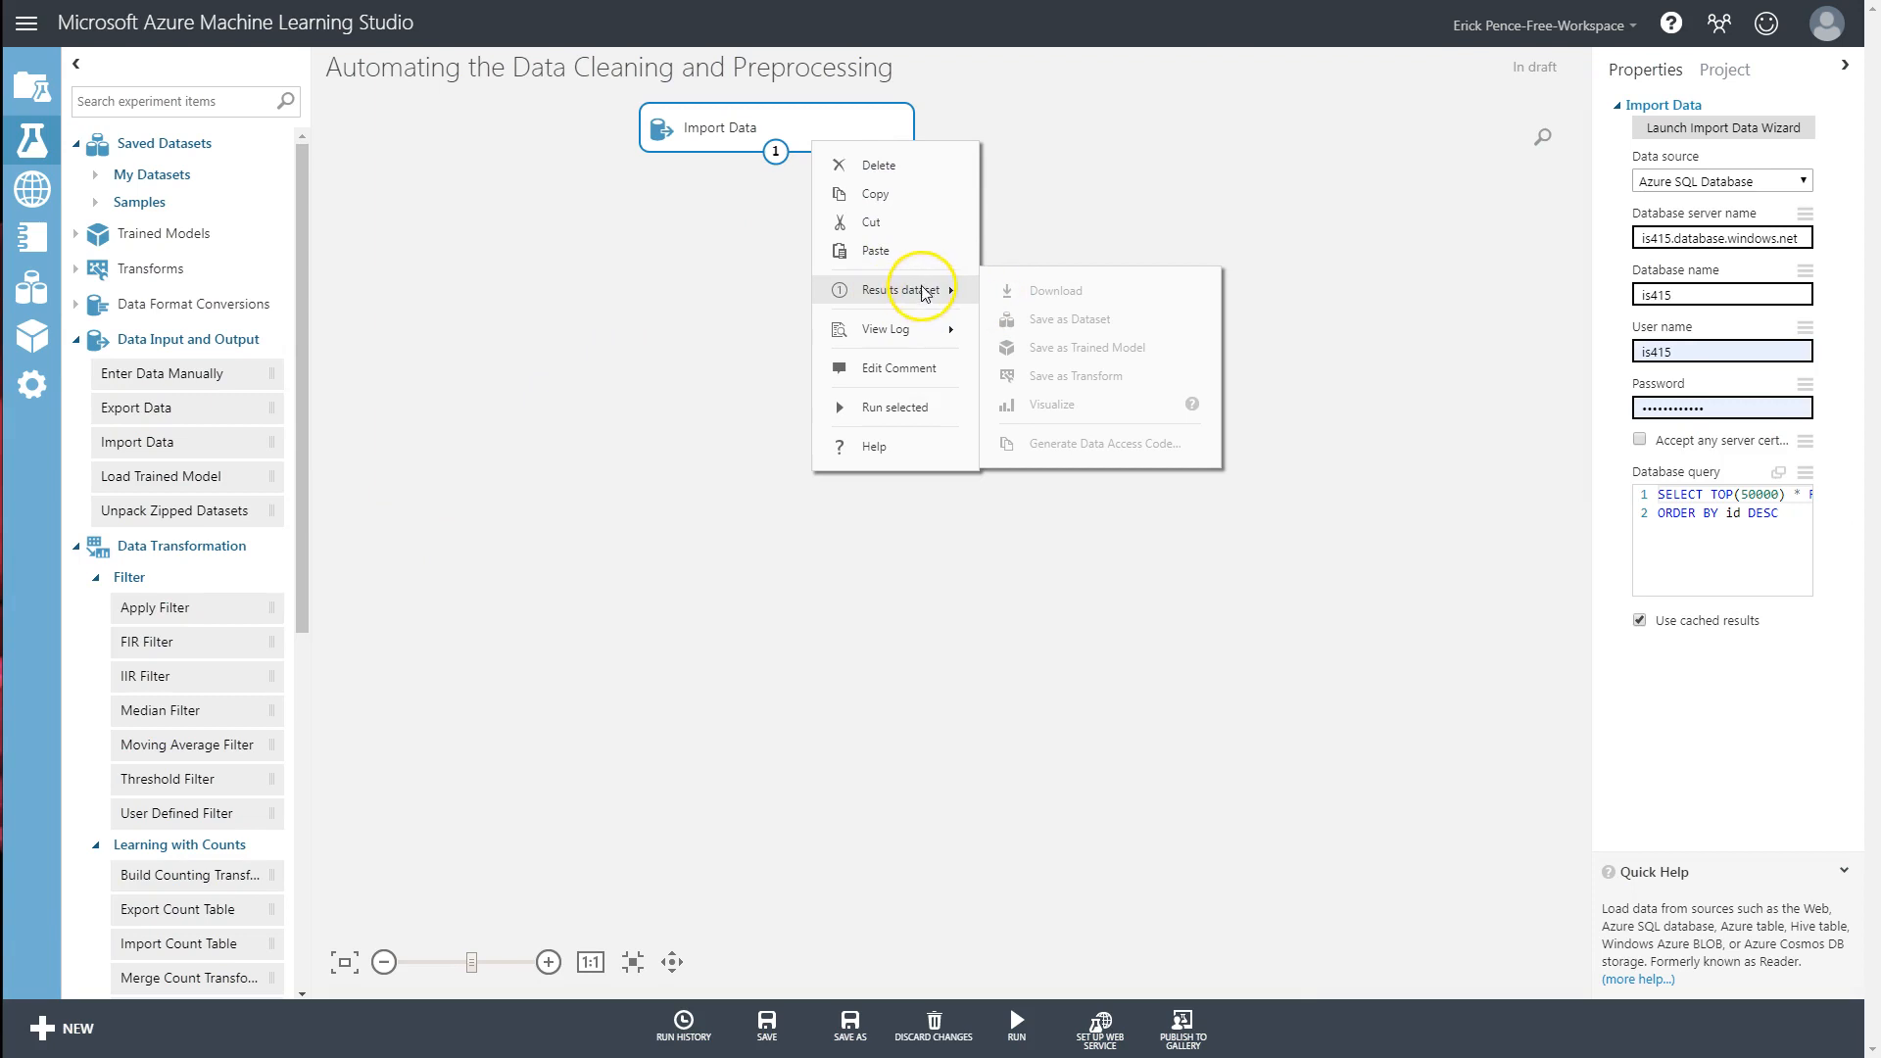
click(1193, 172)
click(839, 137)
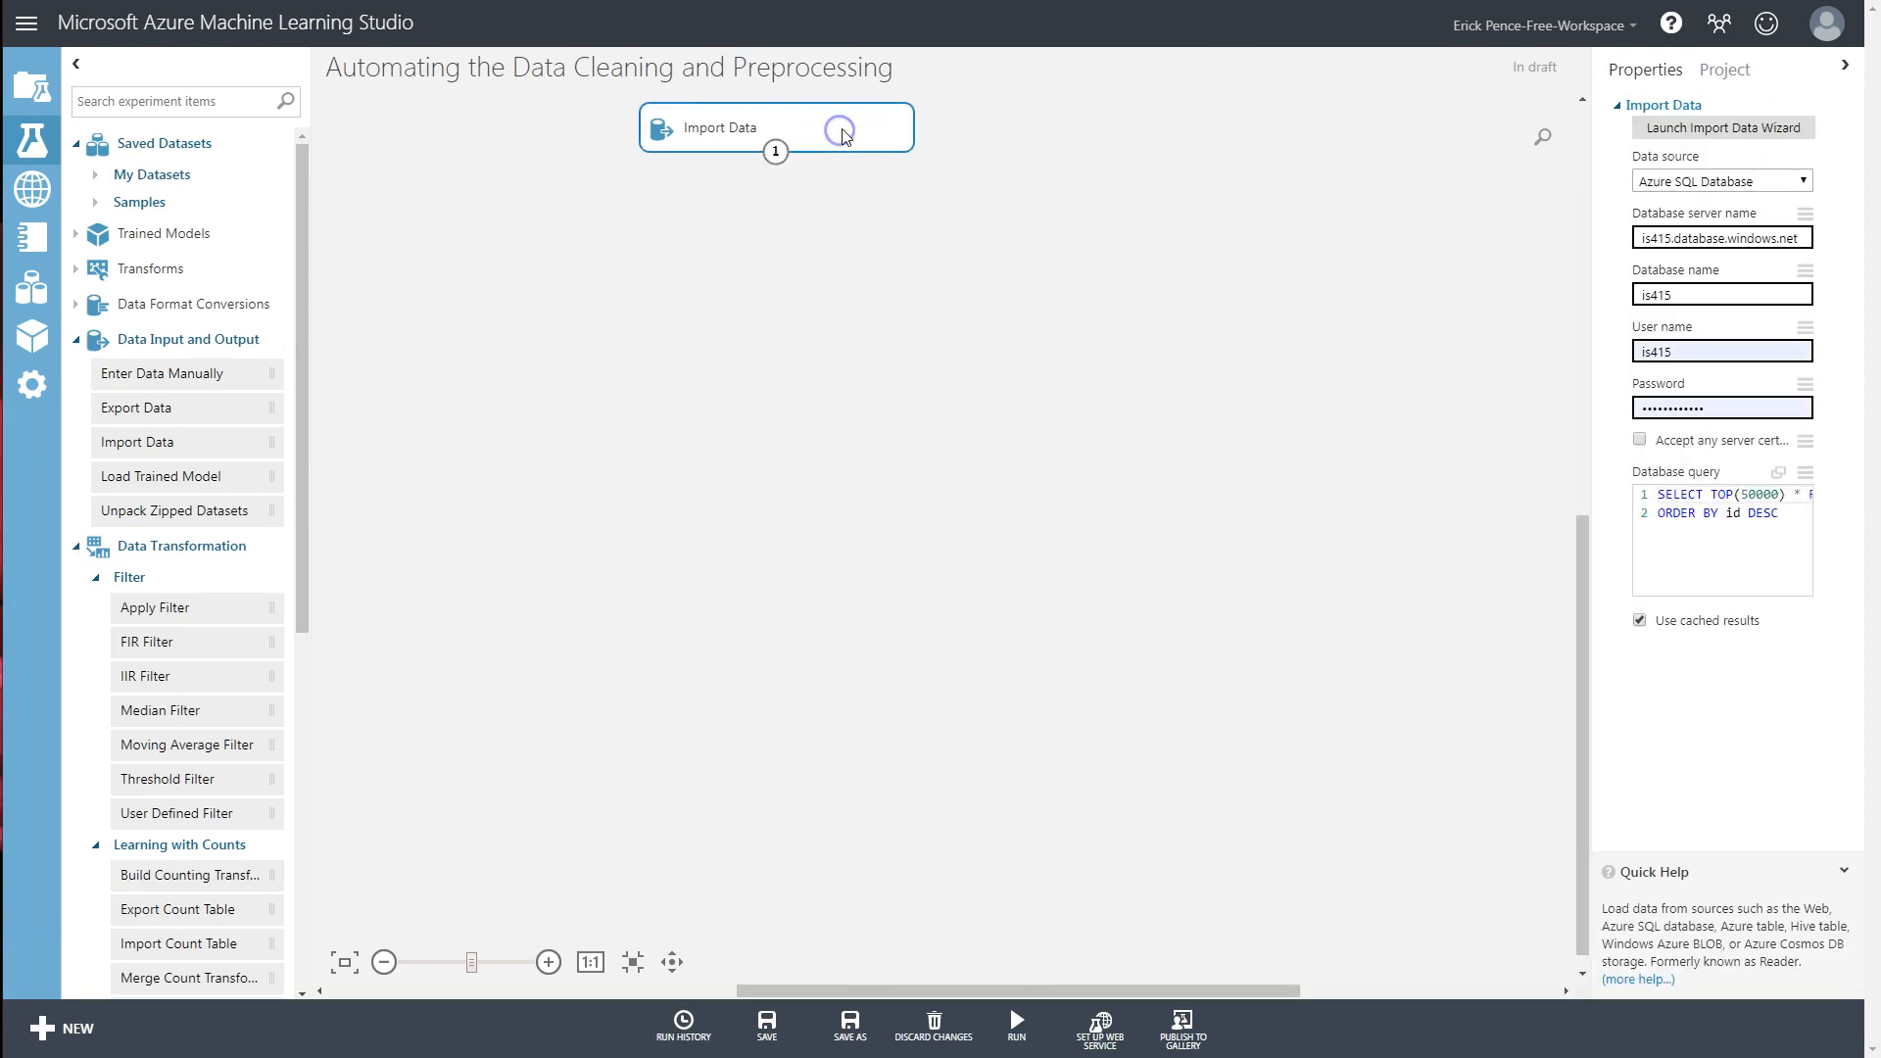
click(203, 100)
click(1753, 495)
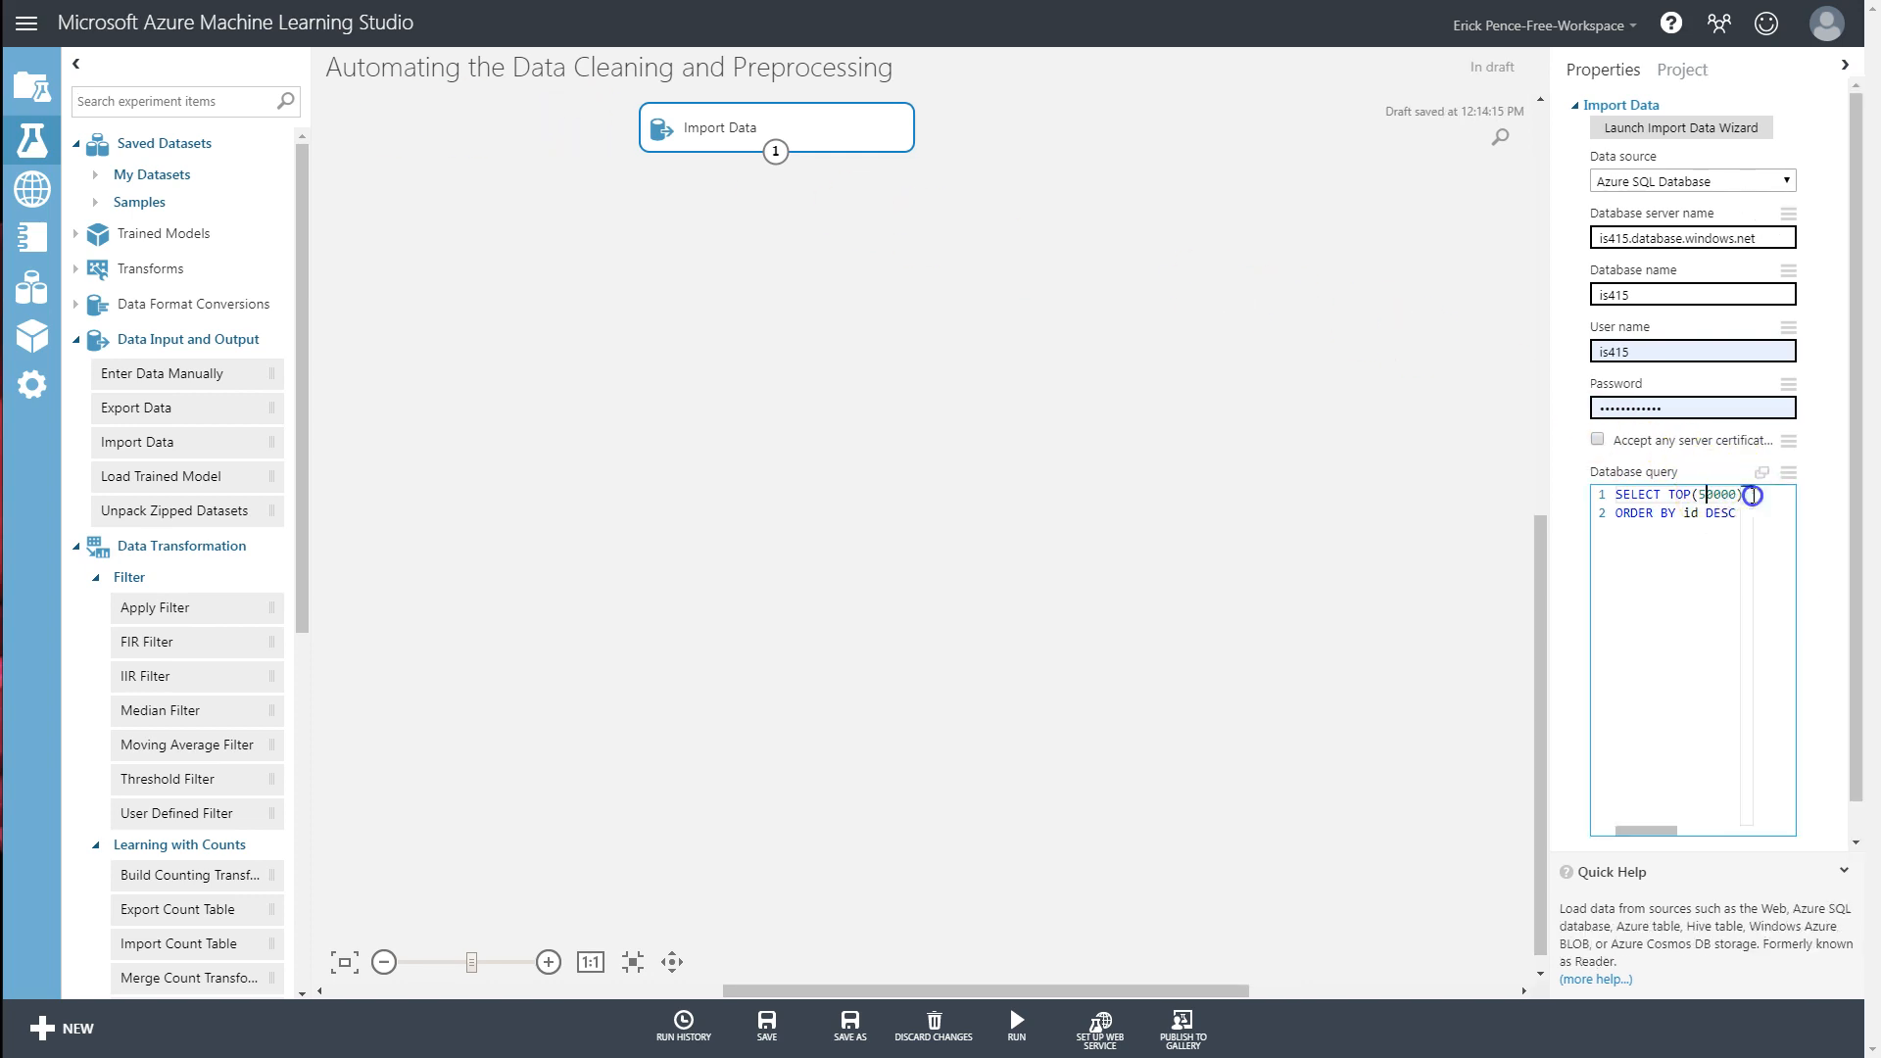
double_click(1440, 495)
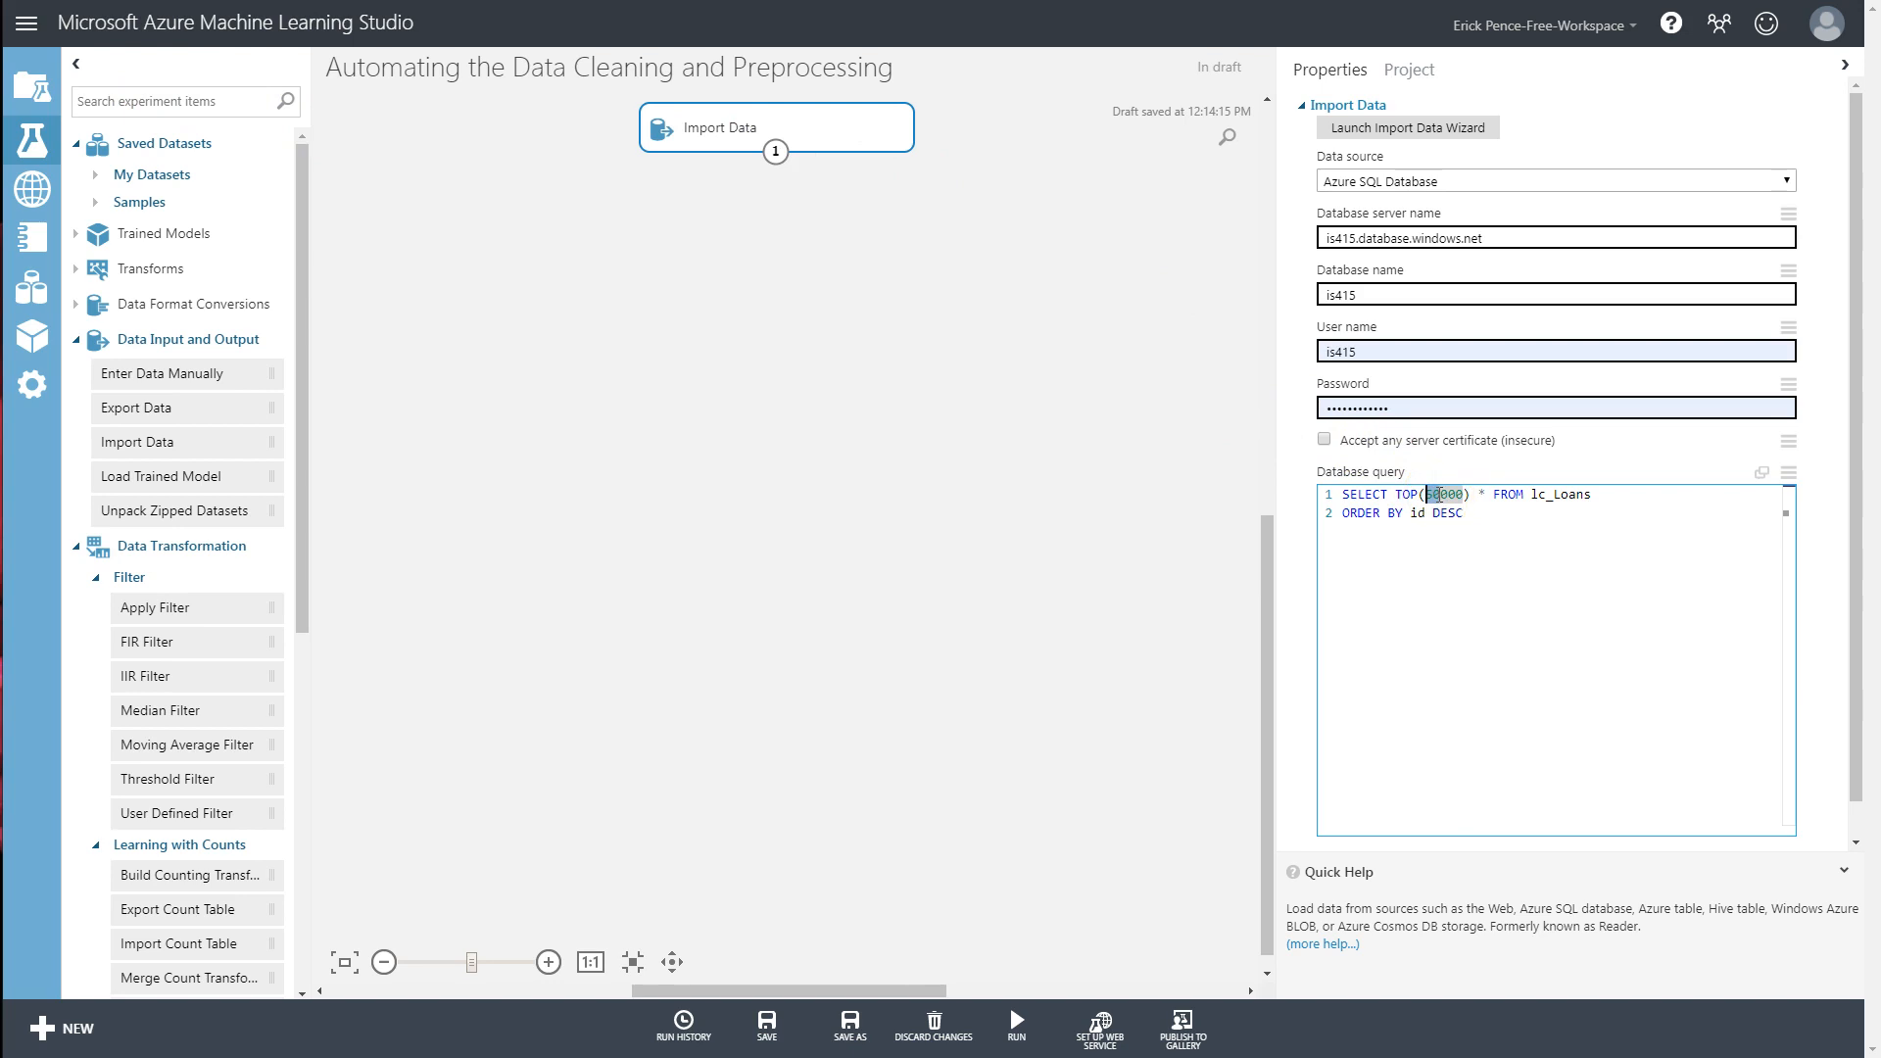
- Search for "parti", add a Partition and Sample module below Import Data, and connect Import Data's output to it
click(185, 103)
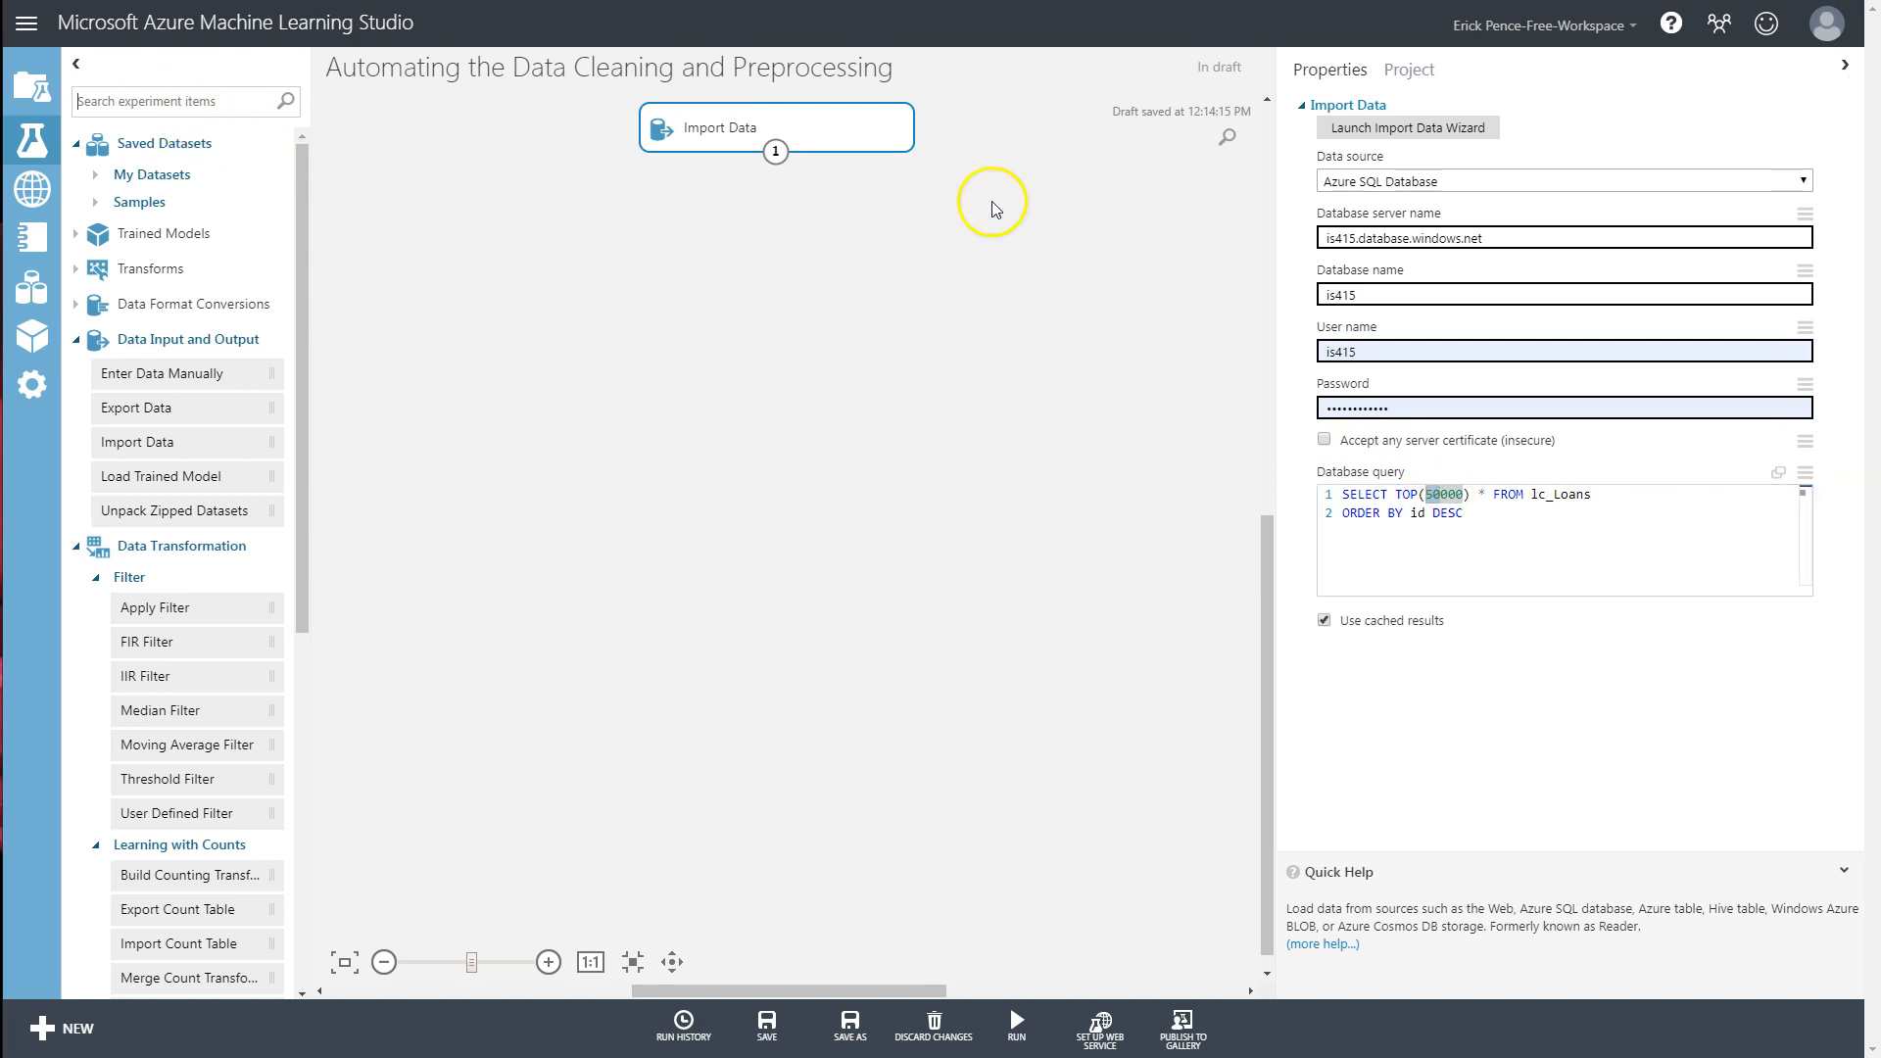
text(parti)
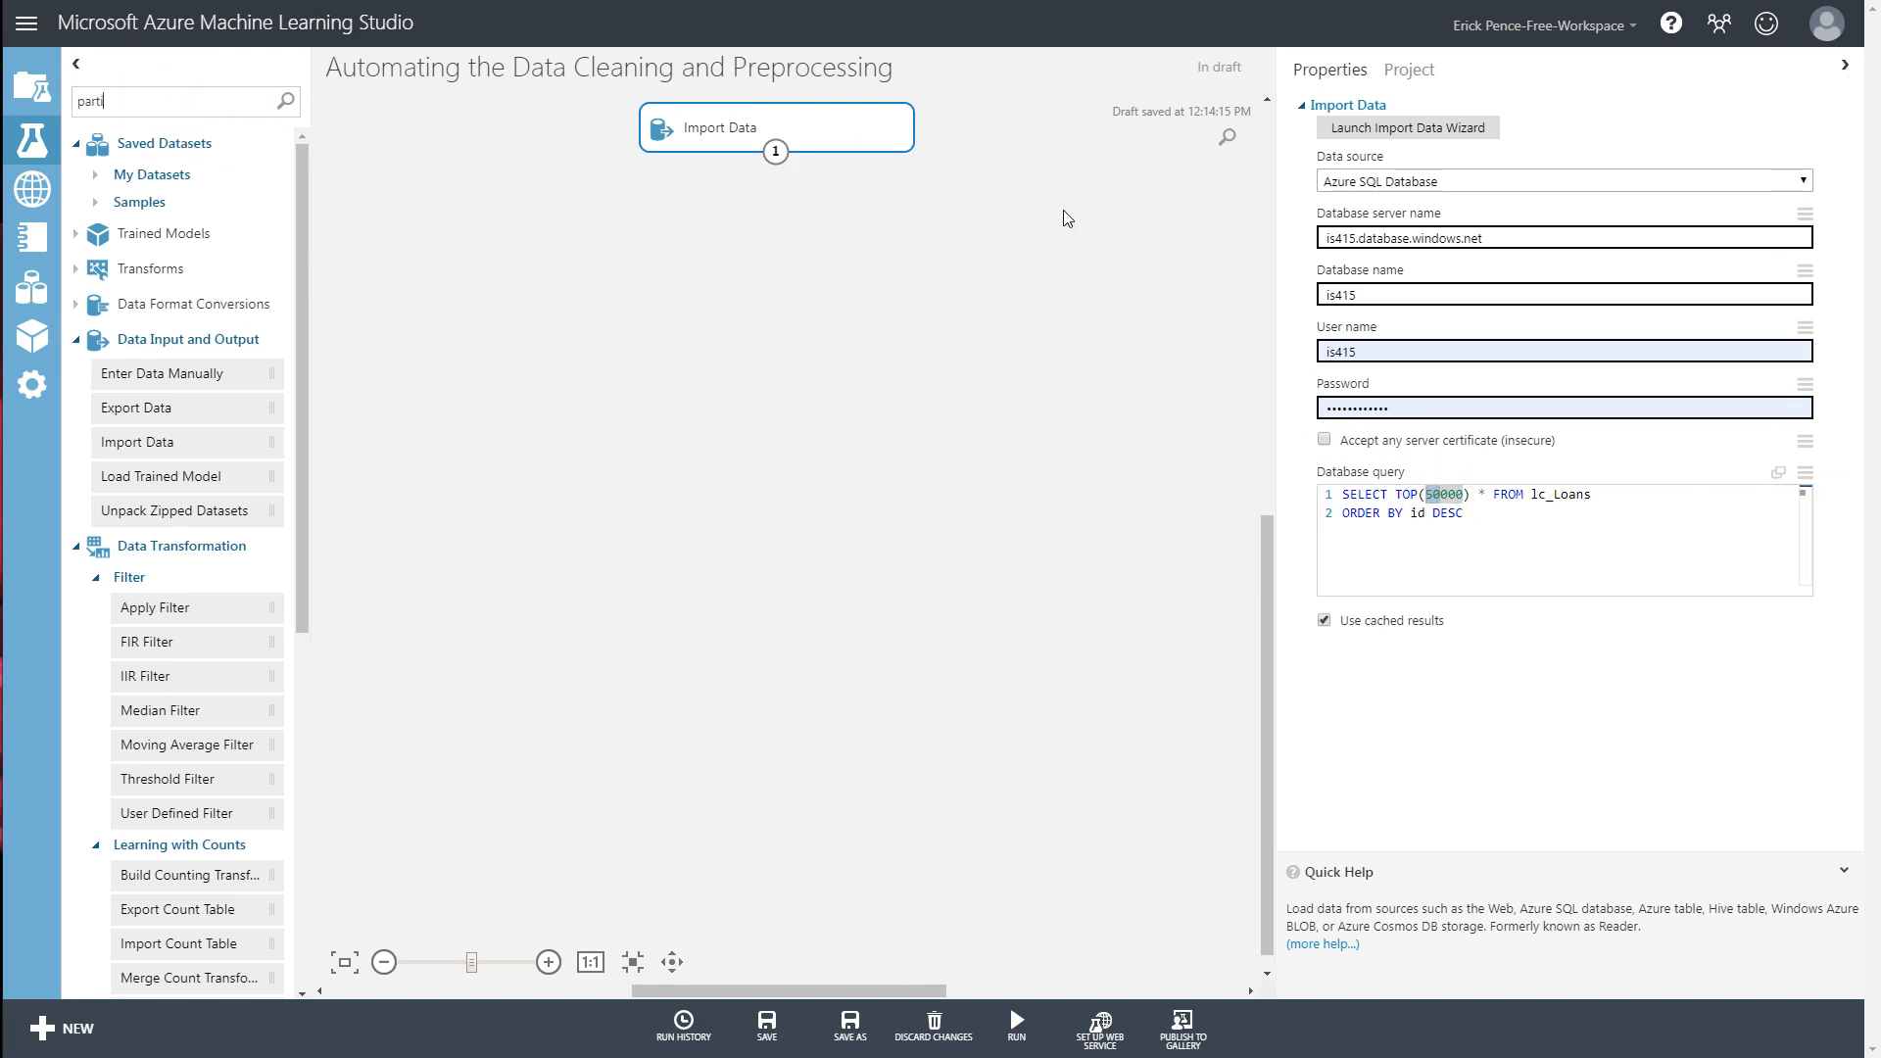
drag(264, 291, 775, 213)
drag(776, 150, 774, 195)
- Keep the Sampling mode with a 0.01 rate and set the random seed for sampling to 12345
click(1494, 155)
click(1495, 153)
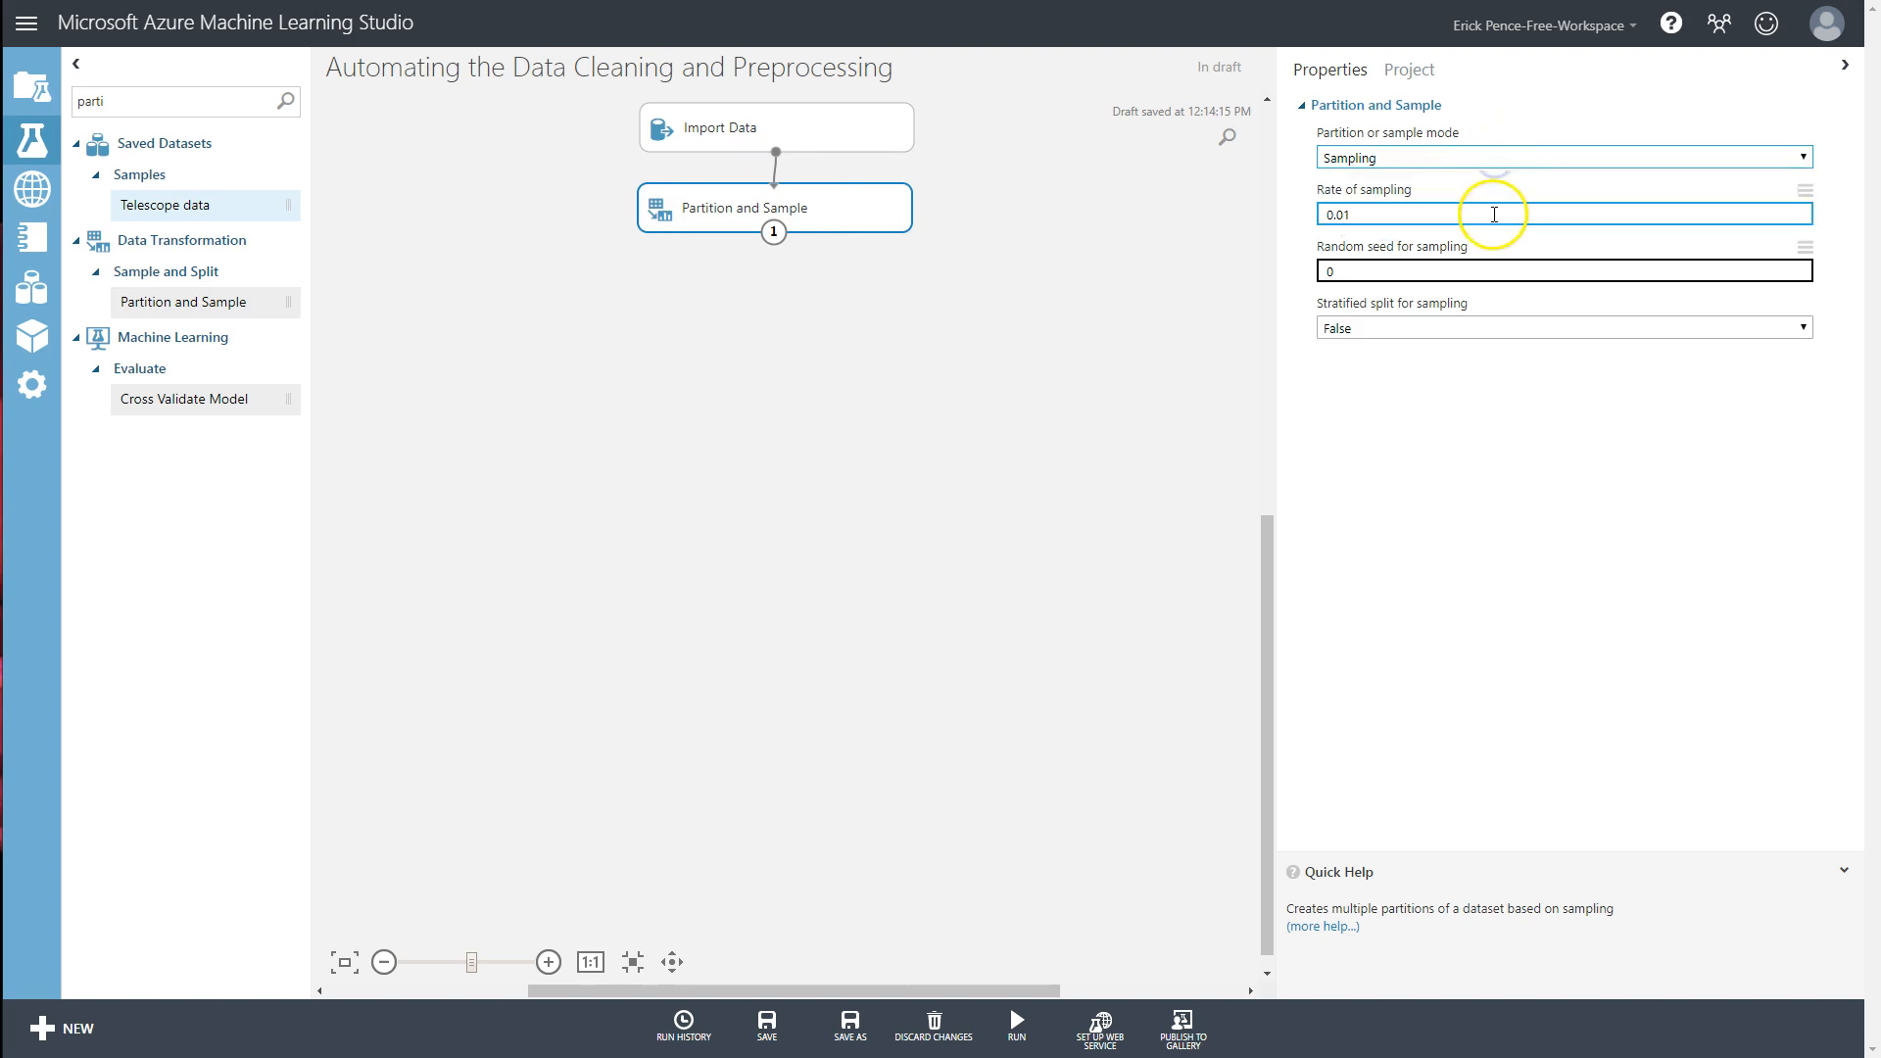
drag(1382, 216, 1314, 216)
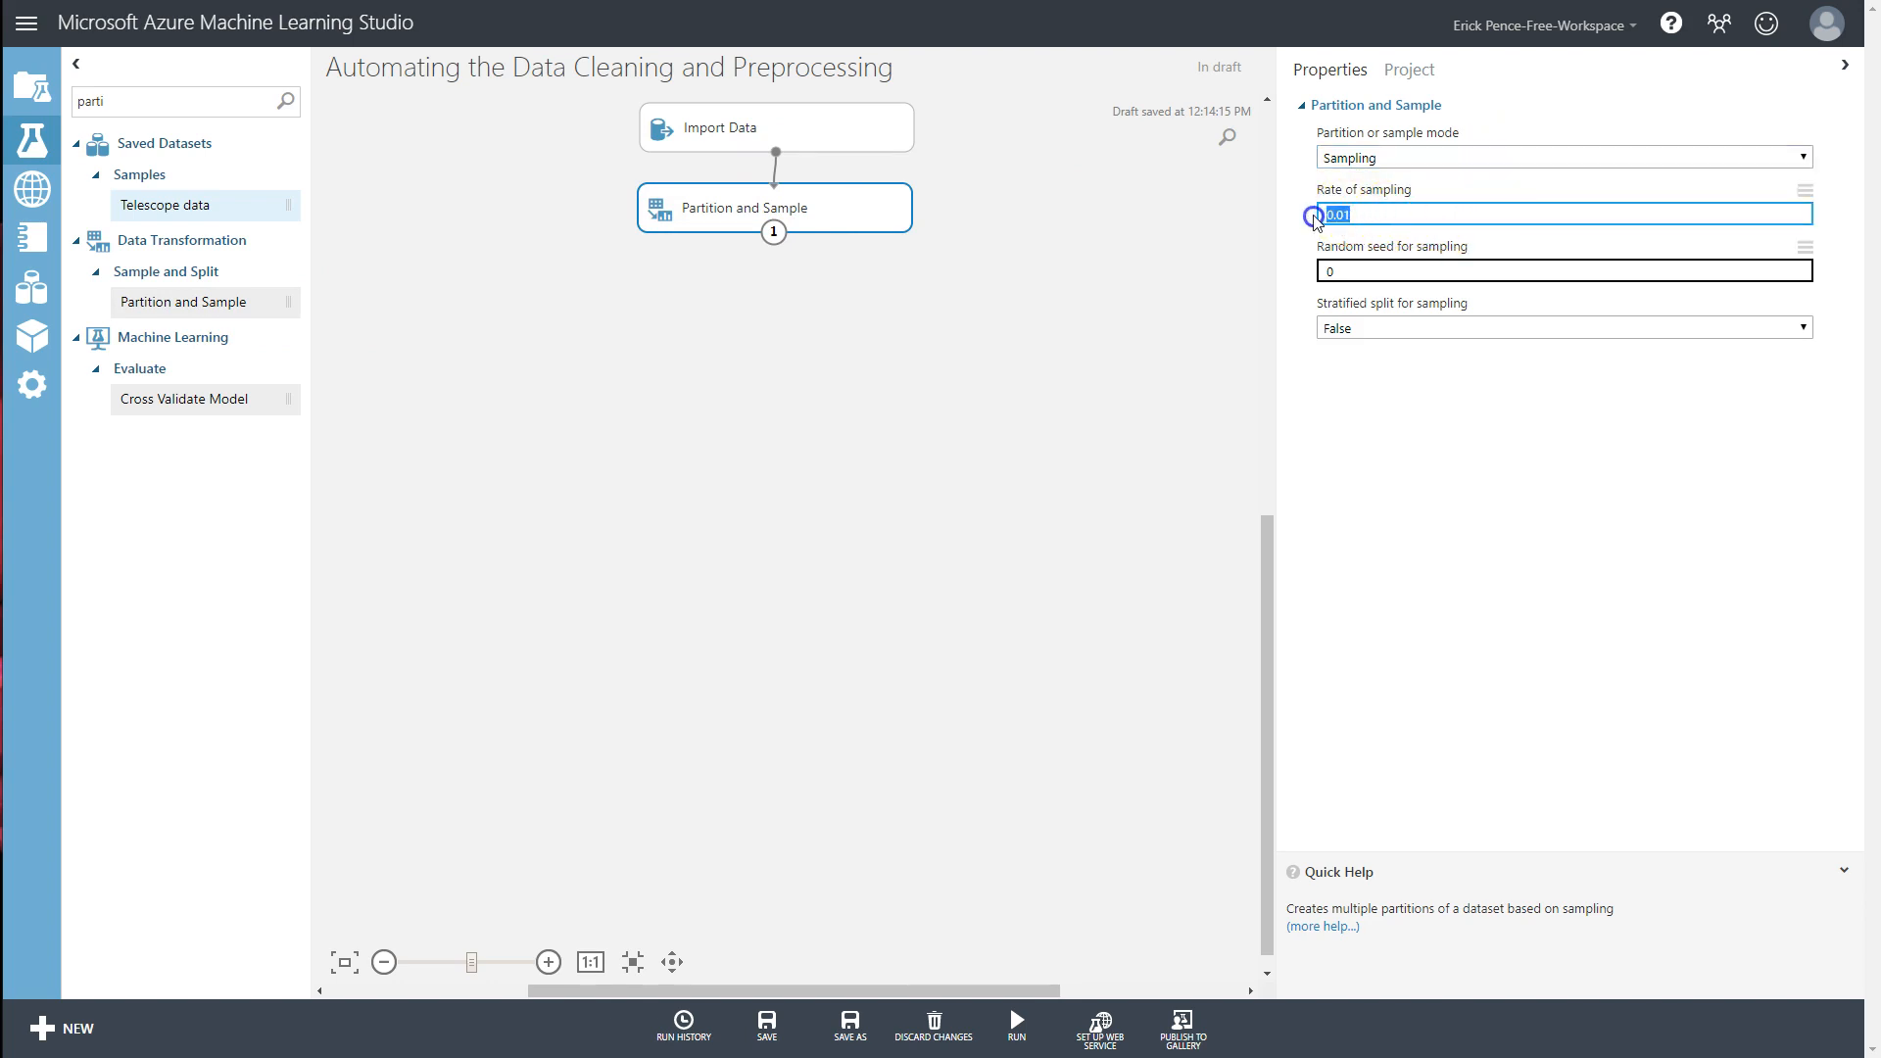
click(1380, 274)
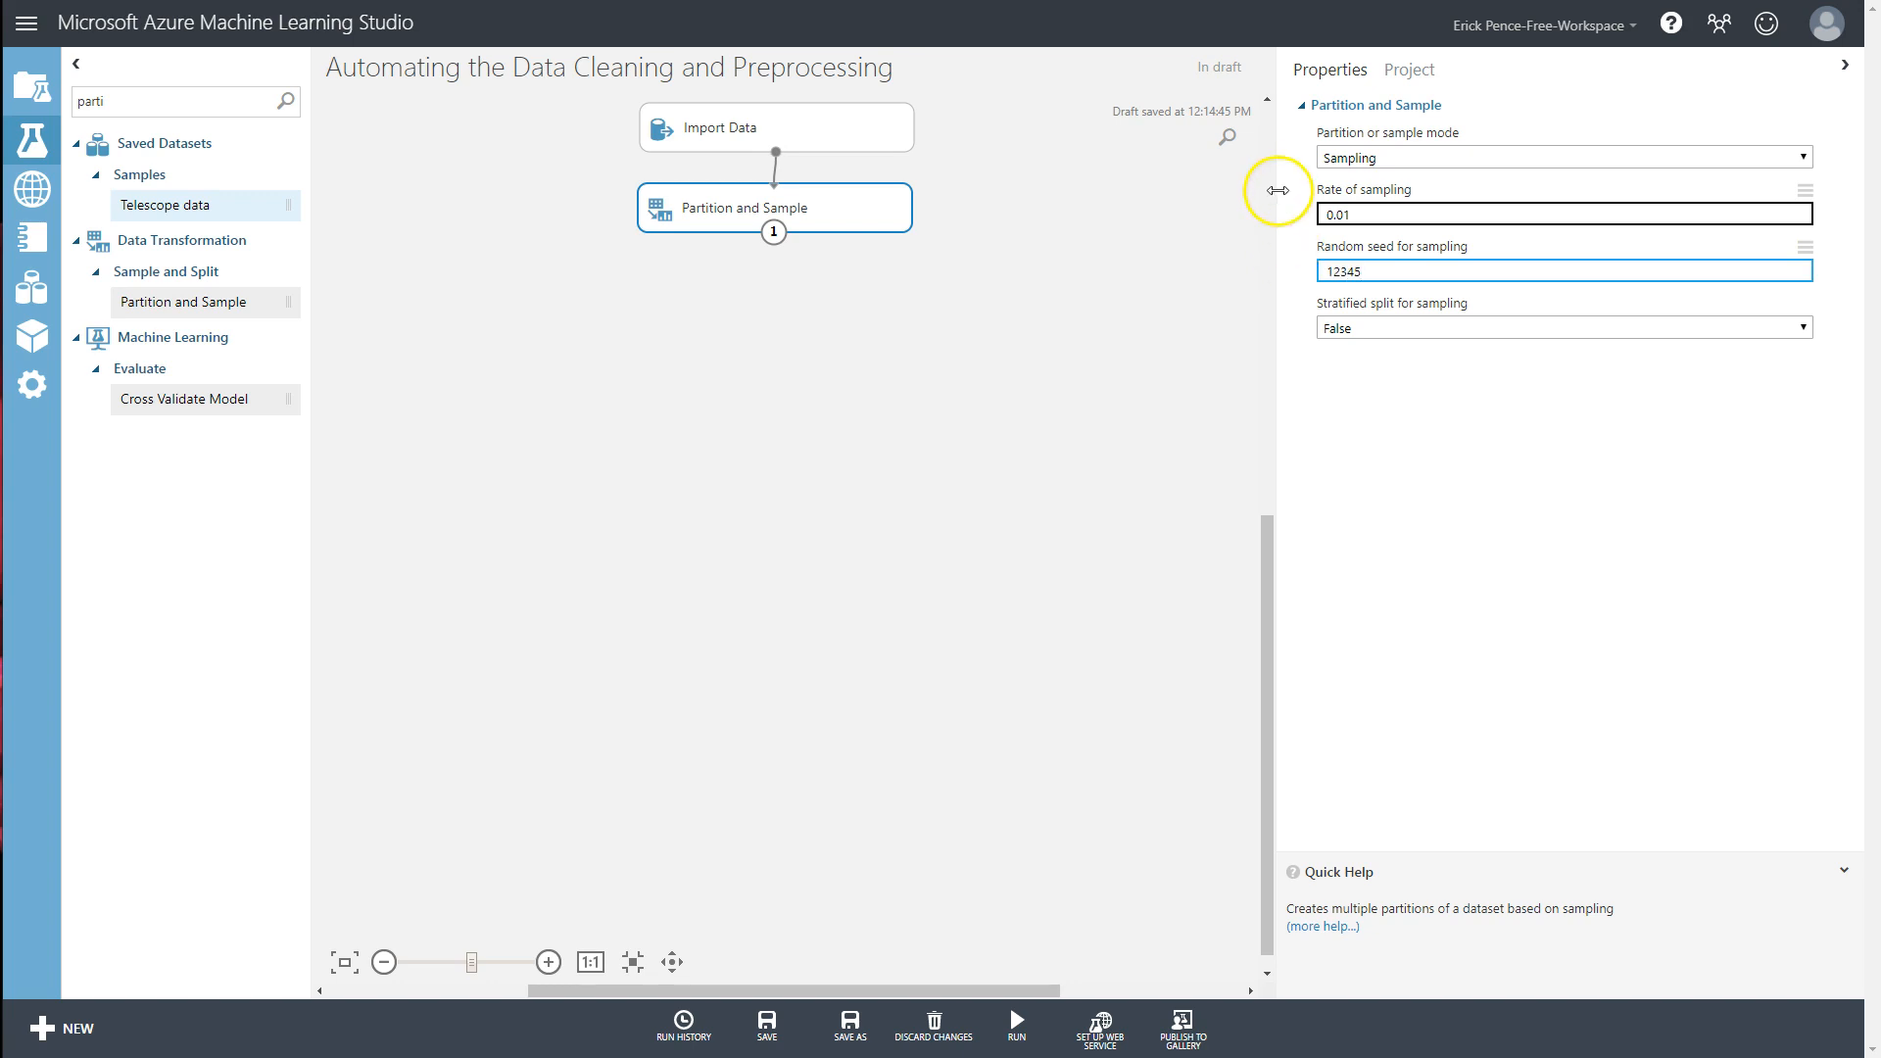
- Set the stratified split for sampling to True with loan_status as the stratification key column
click(1443, 327)
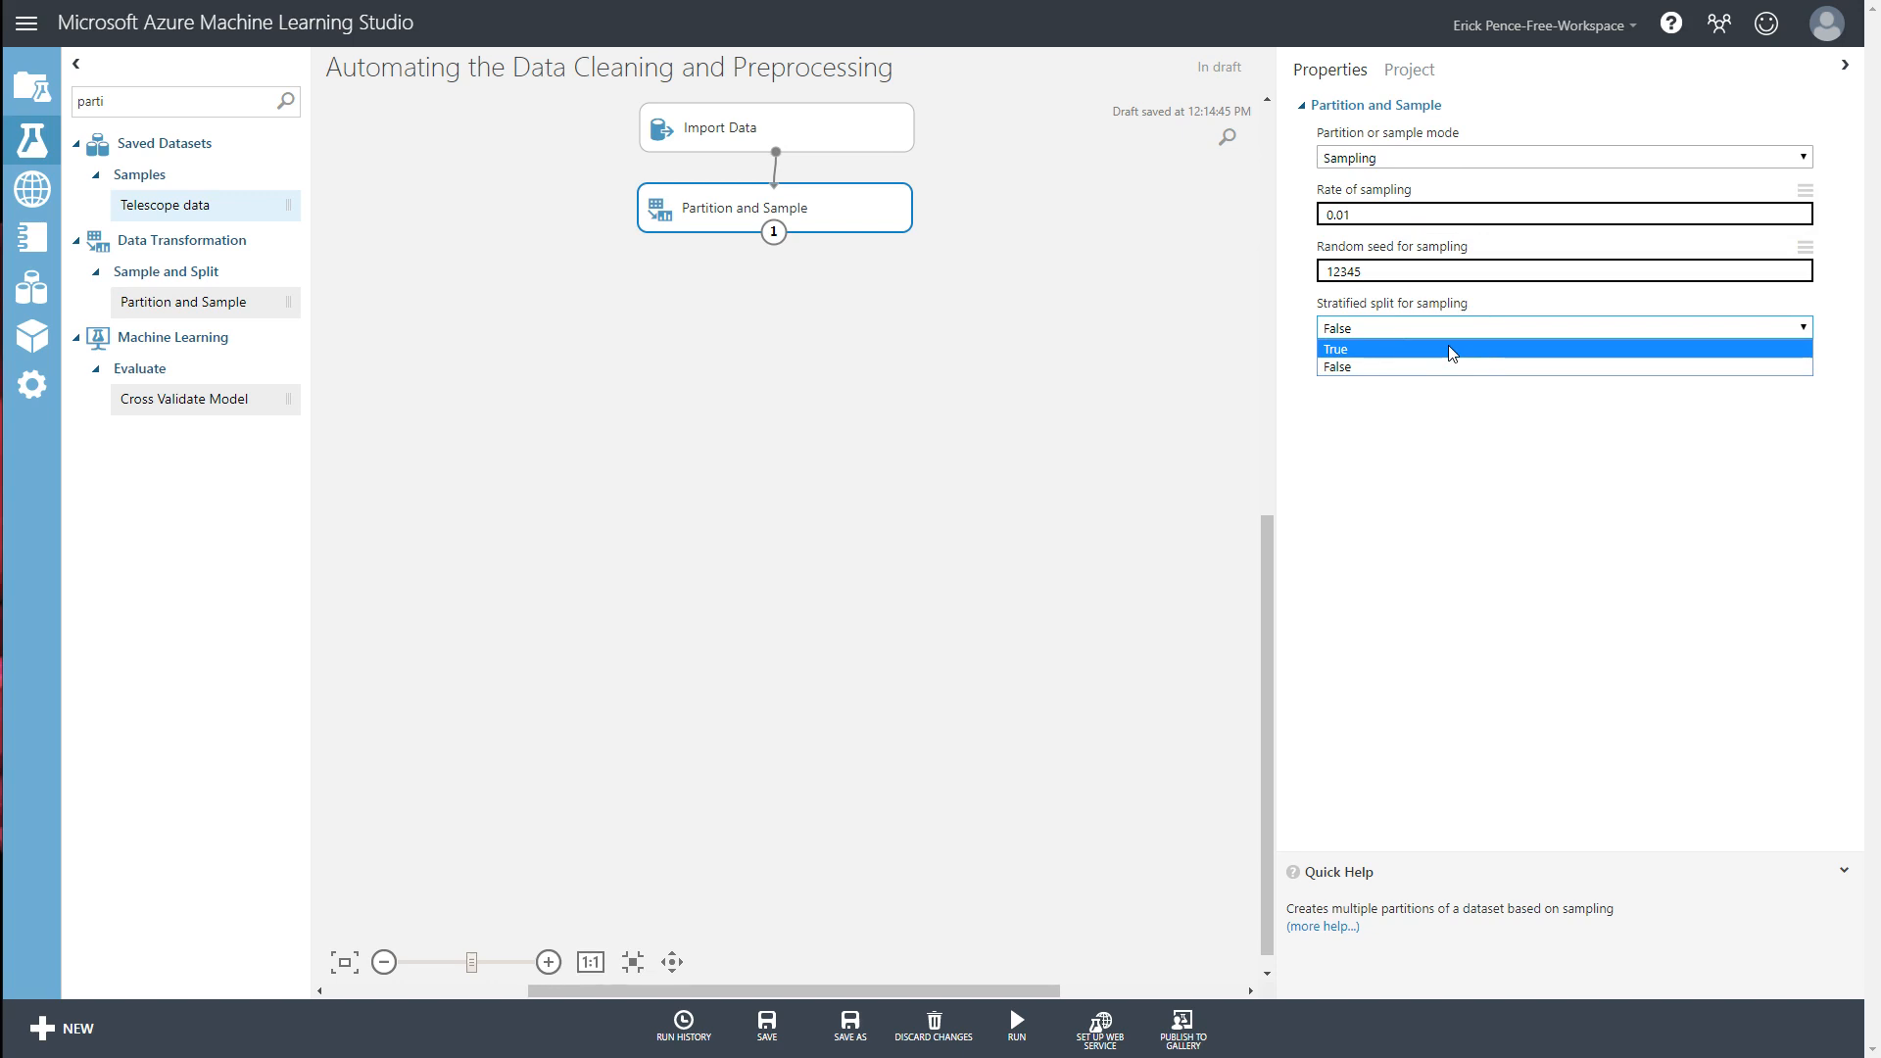
click(1450, 349)
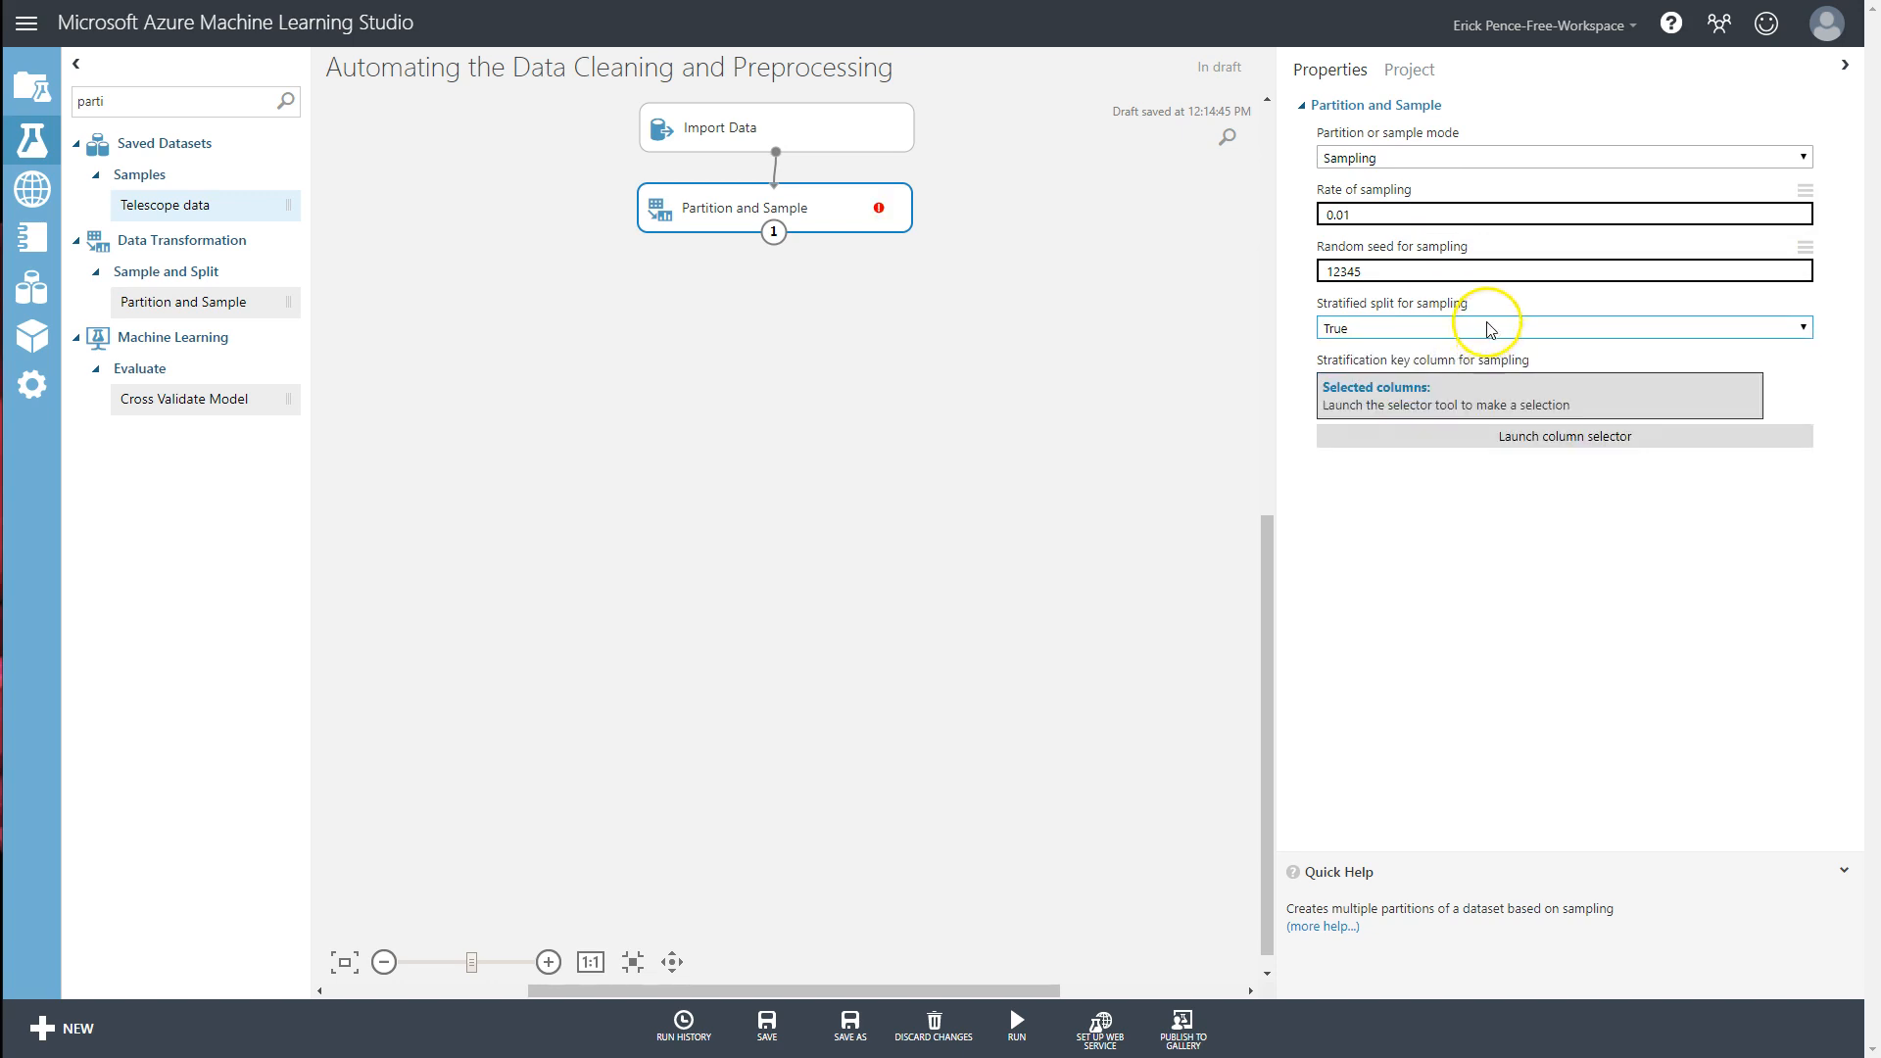
click(1468, 281)
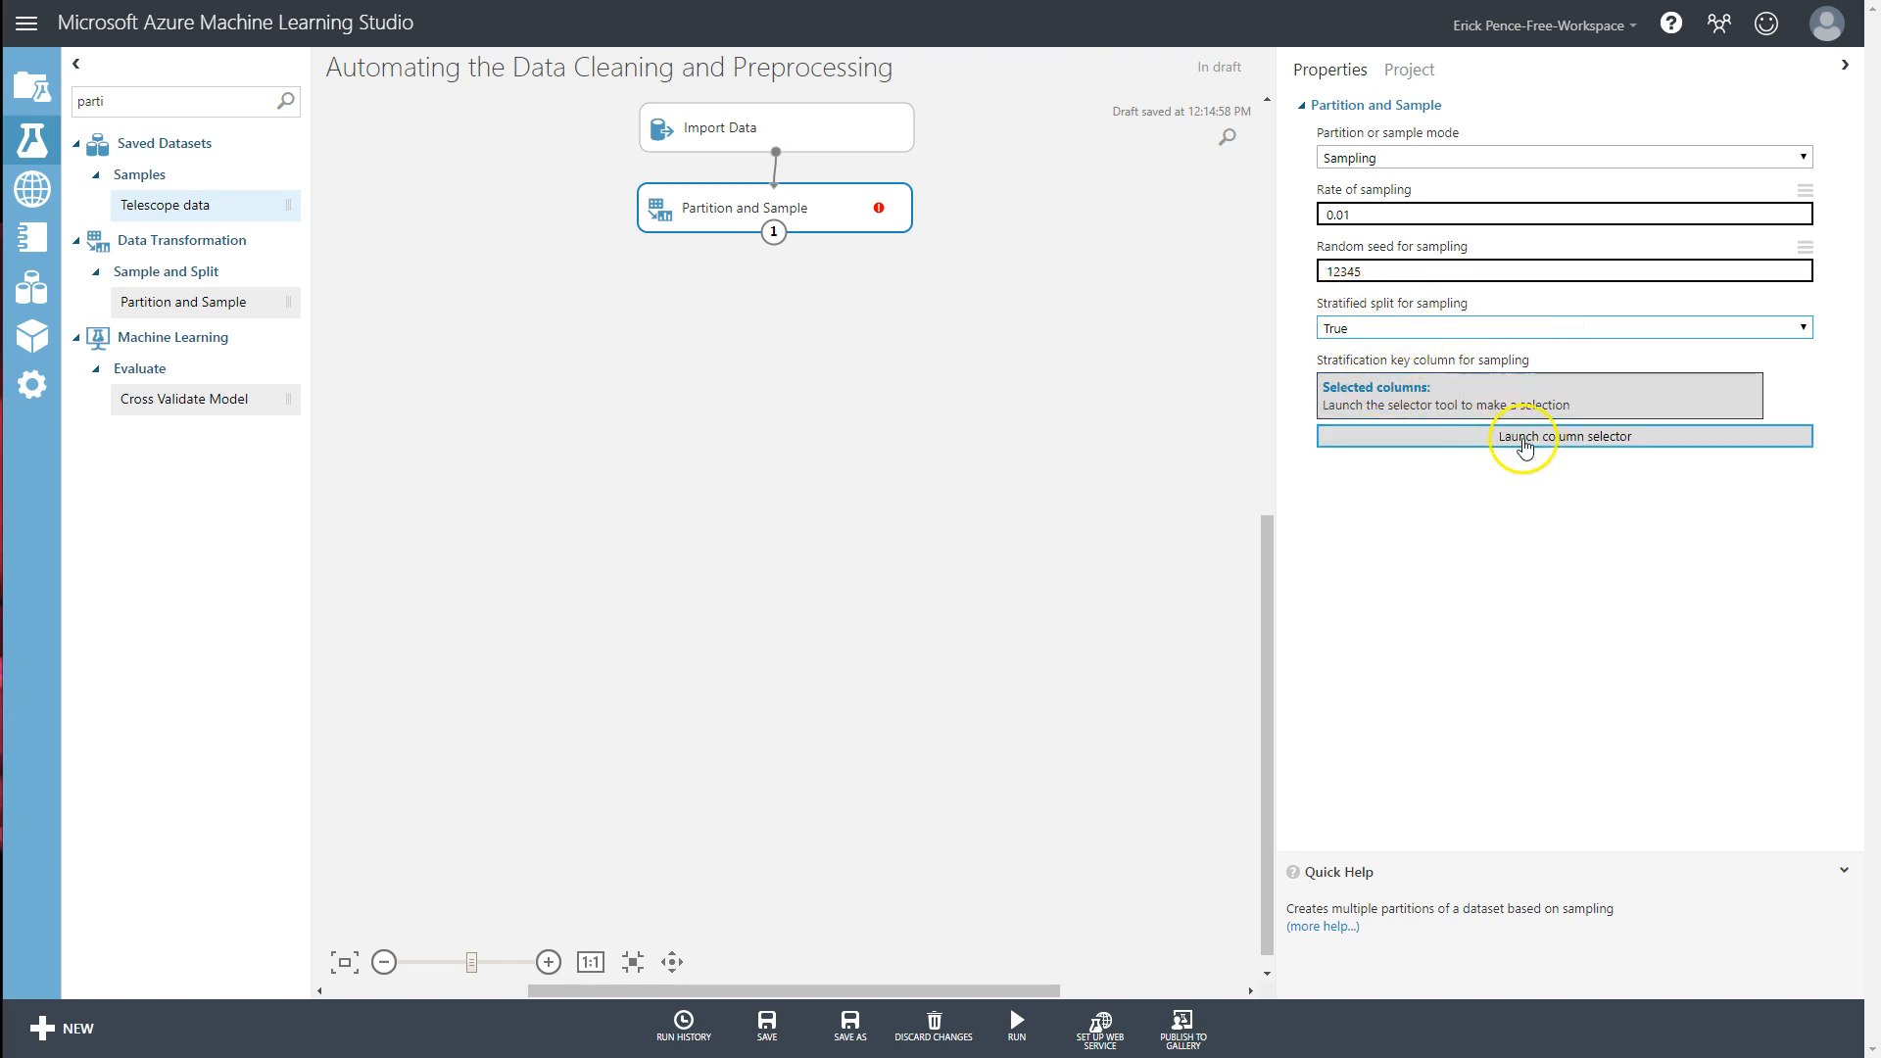
click(1555, 443)
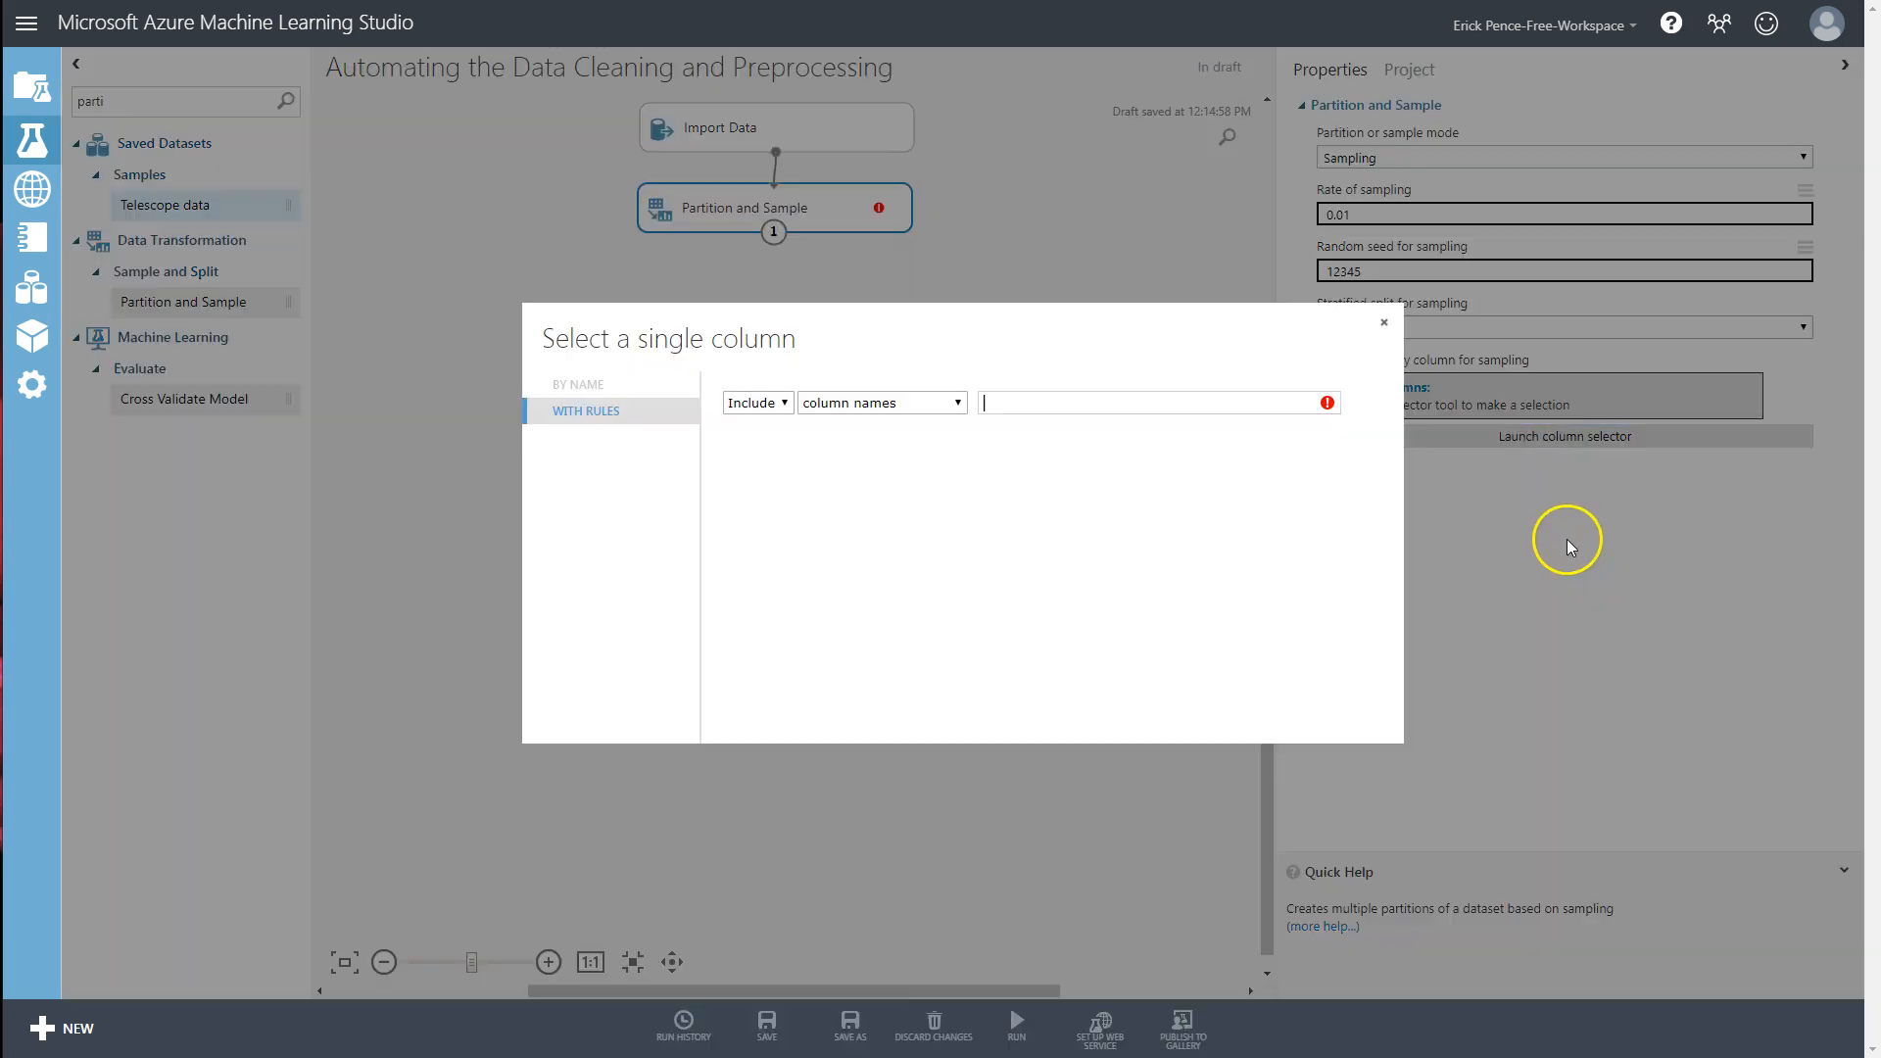
click(1087, 401)
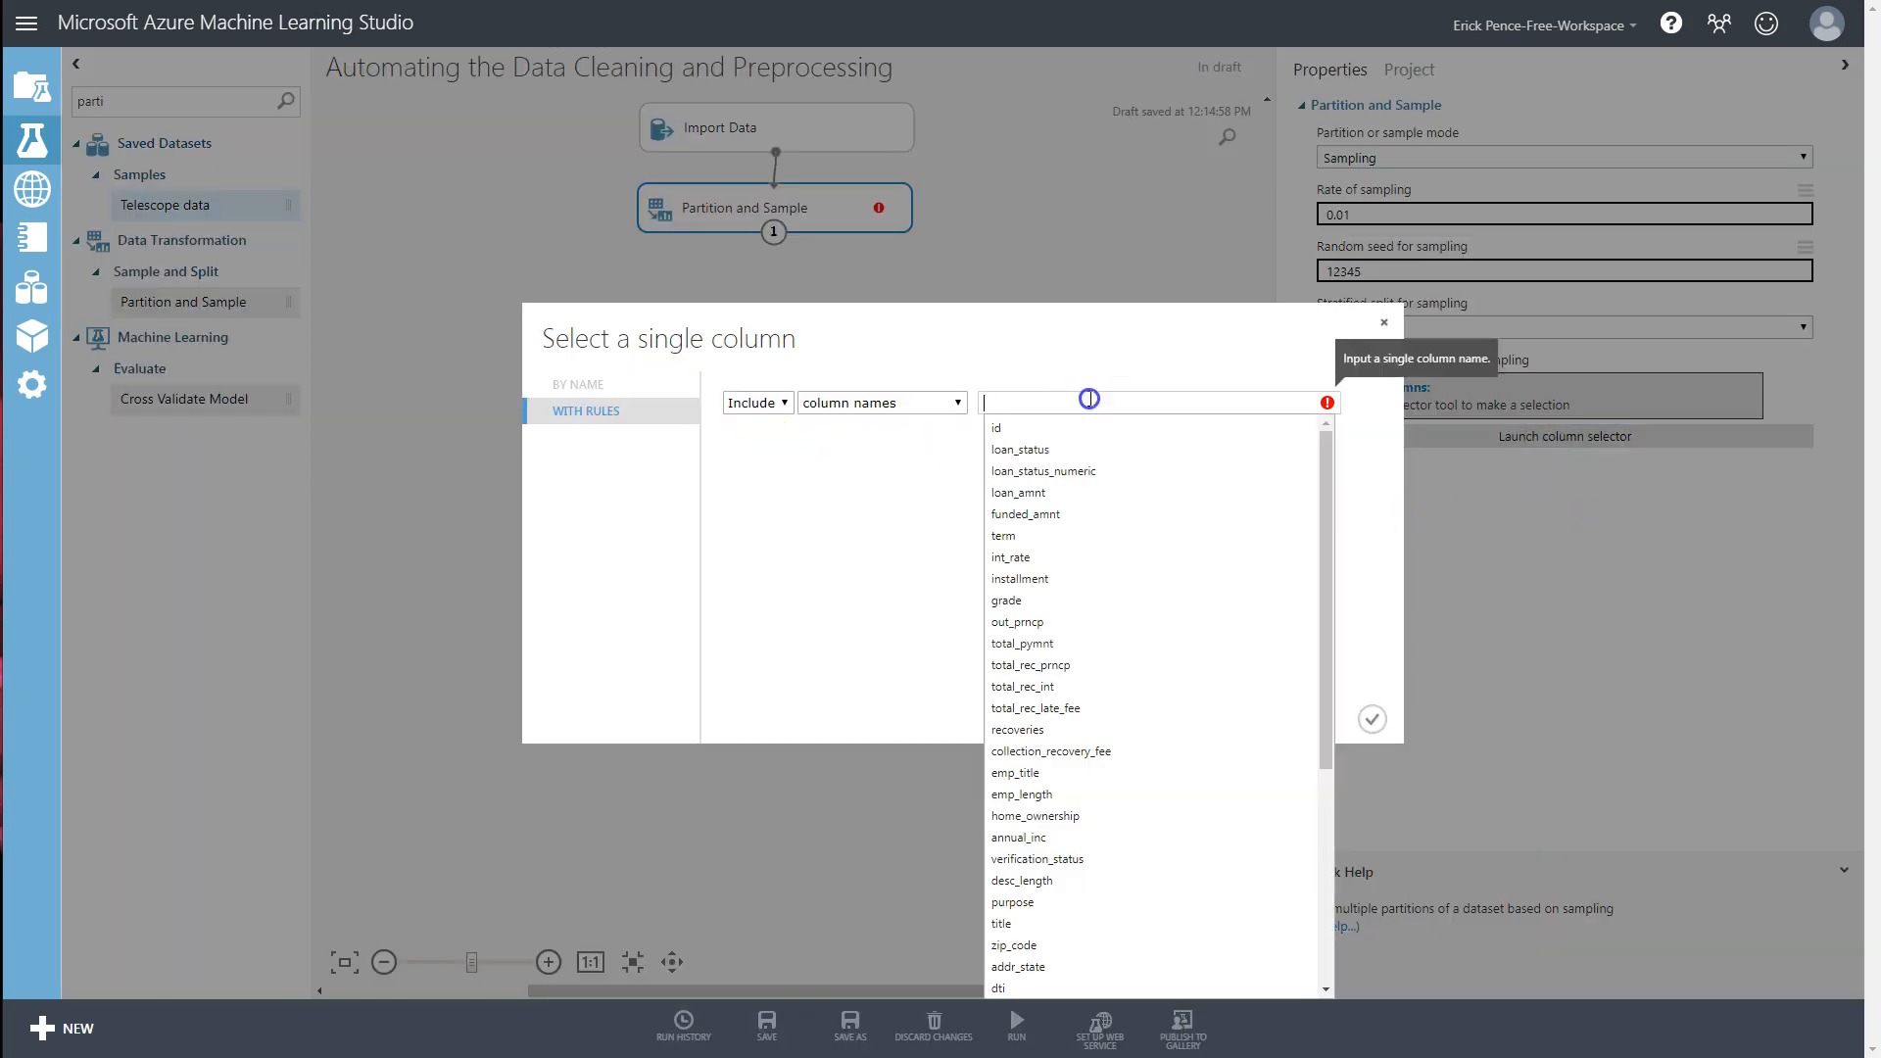
click(1052, 452)
click(1372, 721)
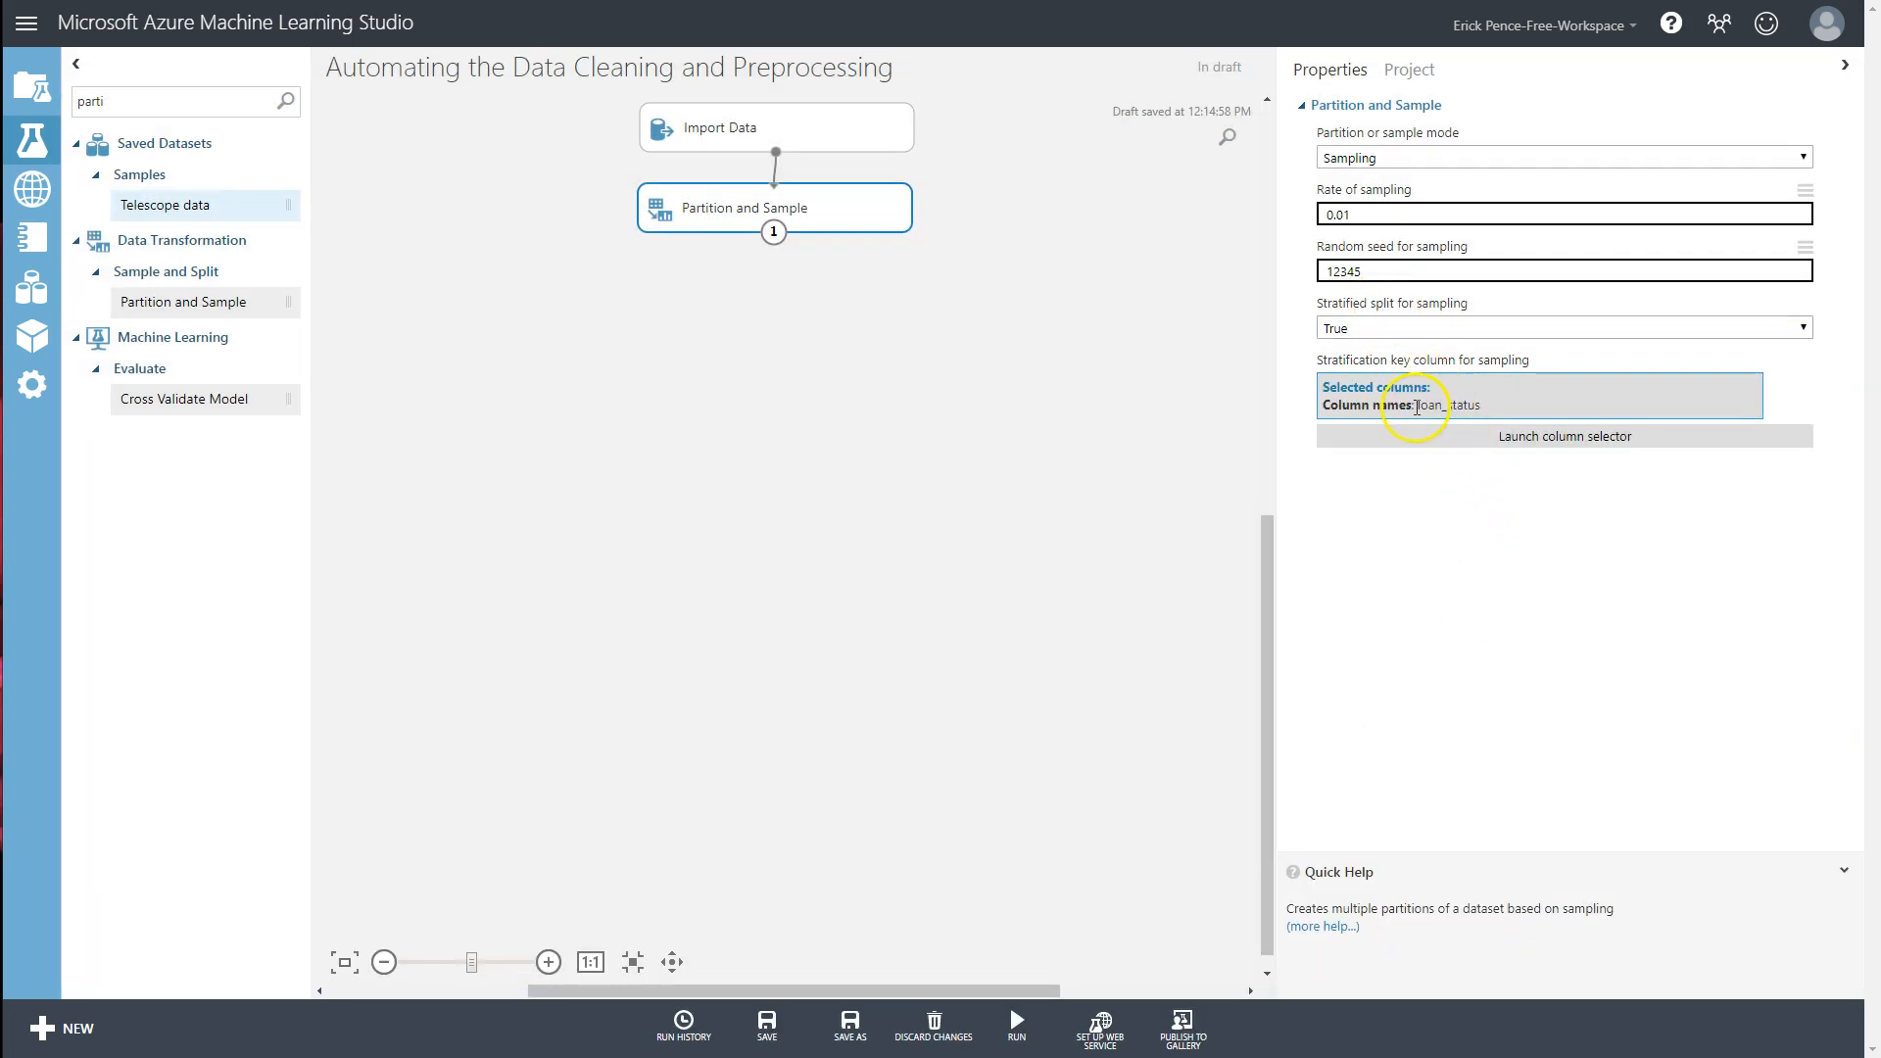
drag(1426, 408, 1508, 408)
click(1419, 404)
drag(1431, 406, 1481, 409)
click(1383, 266)
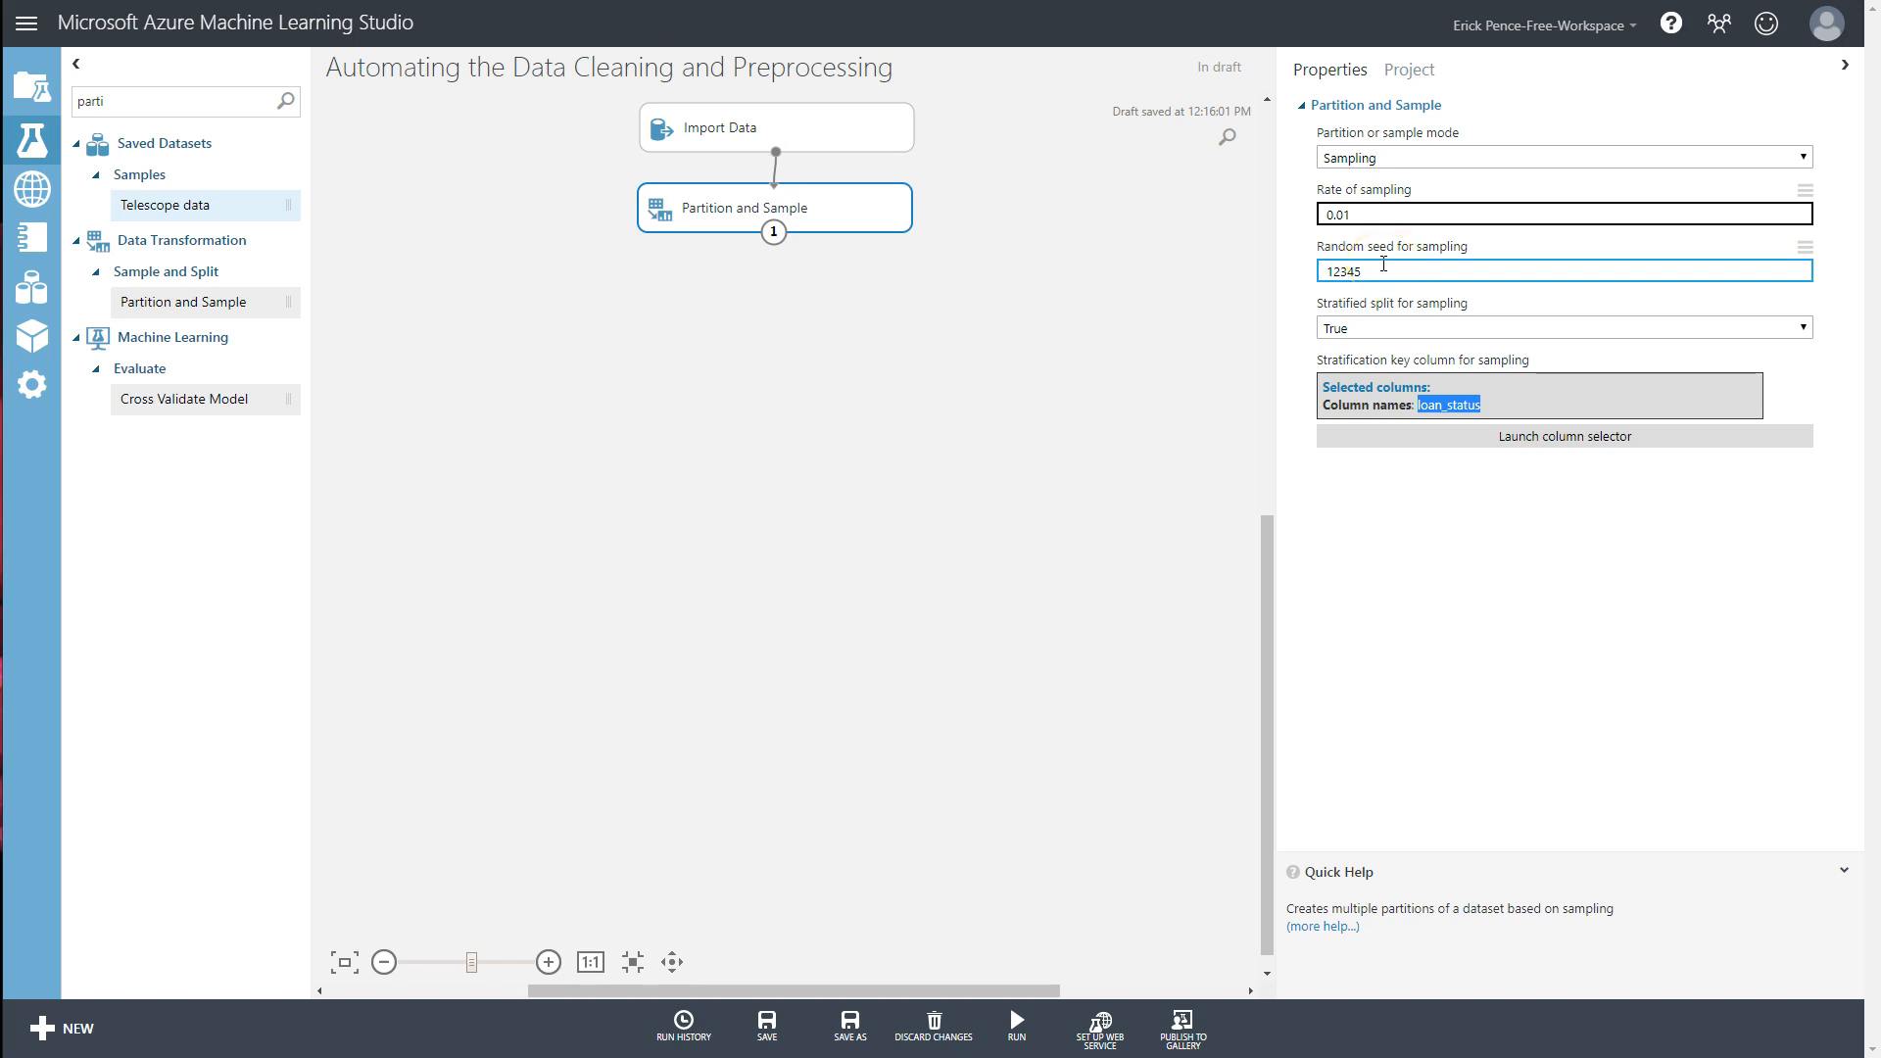
- Set the rate of sampling to 0.4 and run only the selected Partition and Sample module
click(1323, 218)
drag(1354, 215, 1337, 214)
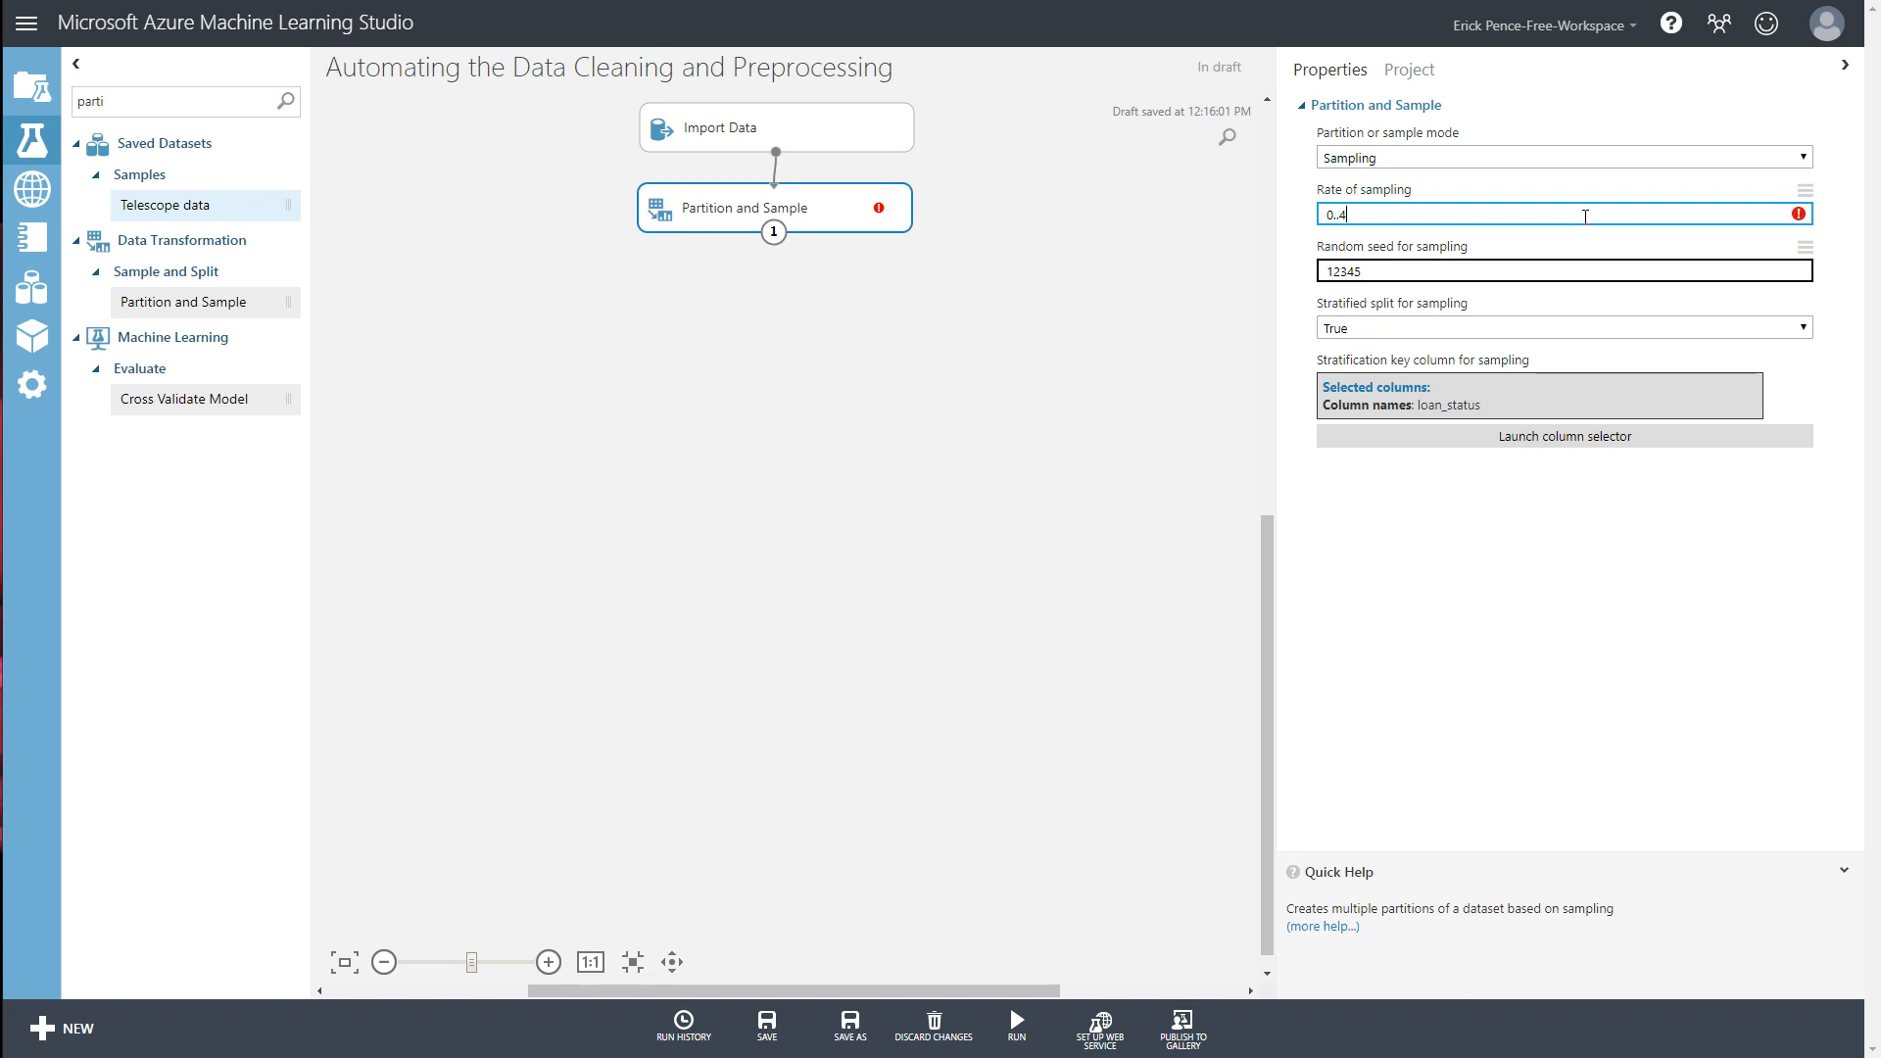
click(1455, 209)
click(819, 217)
click(991, 1027)
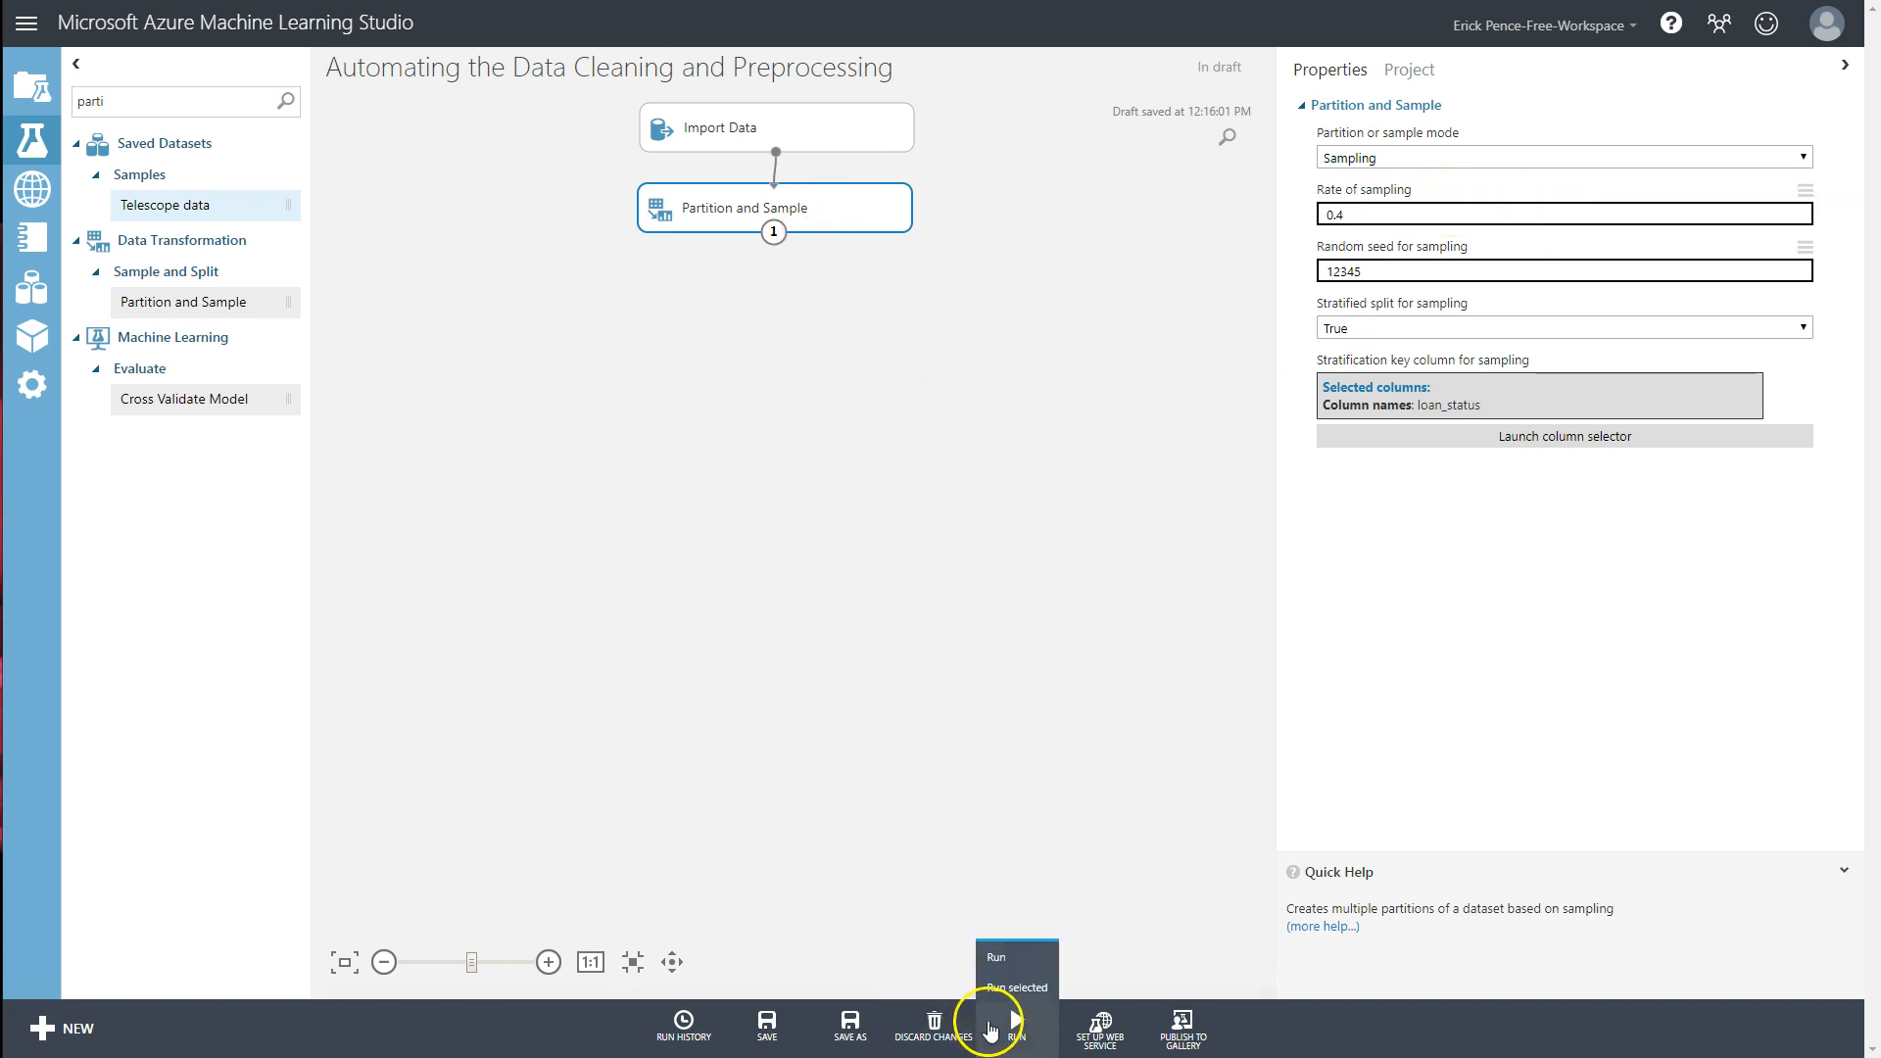
click(1015, 987)
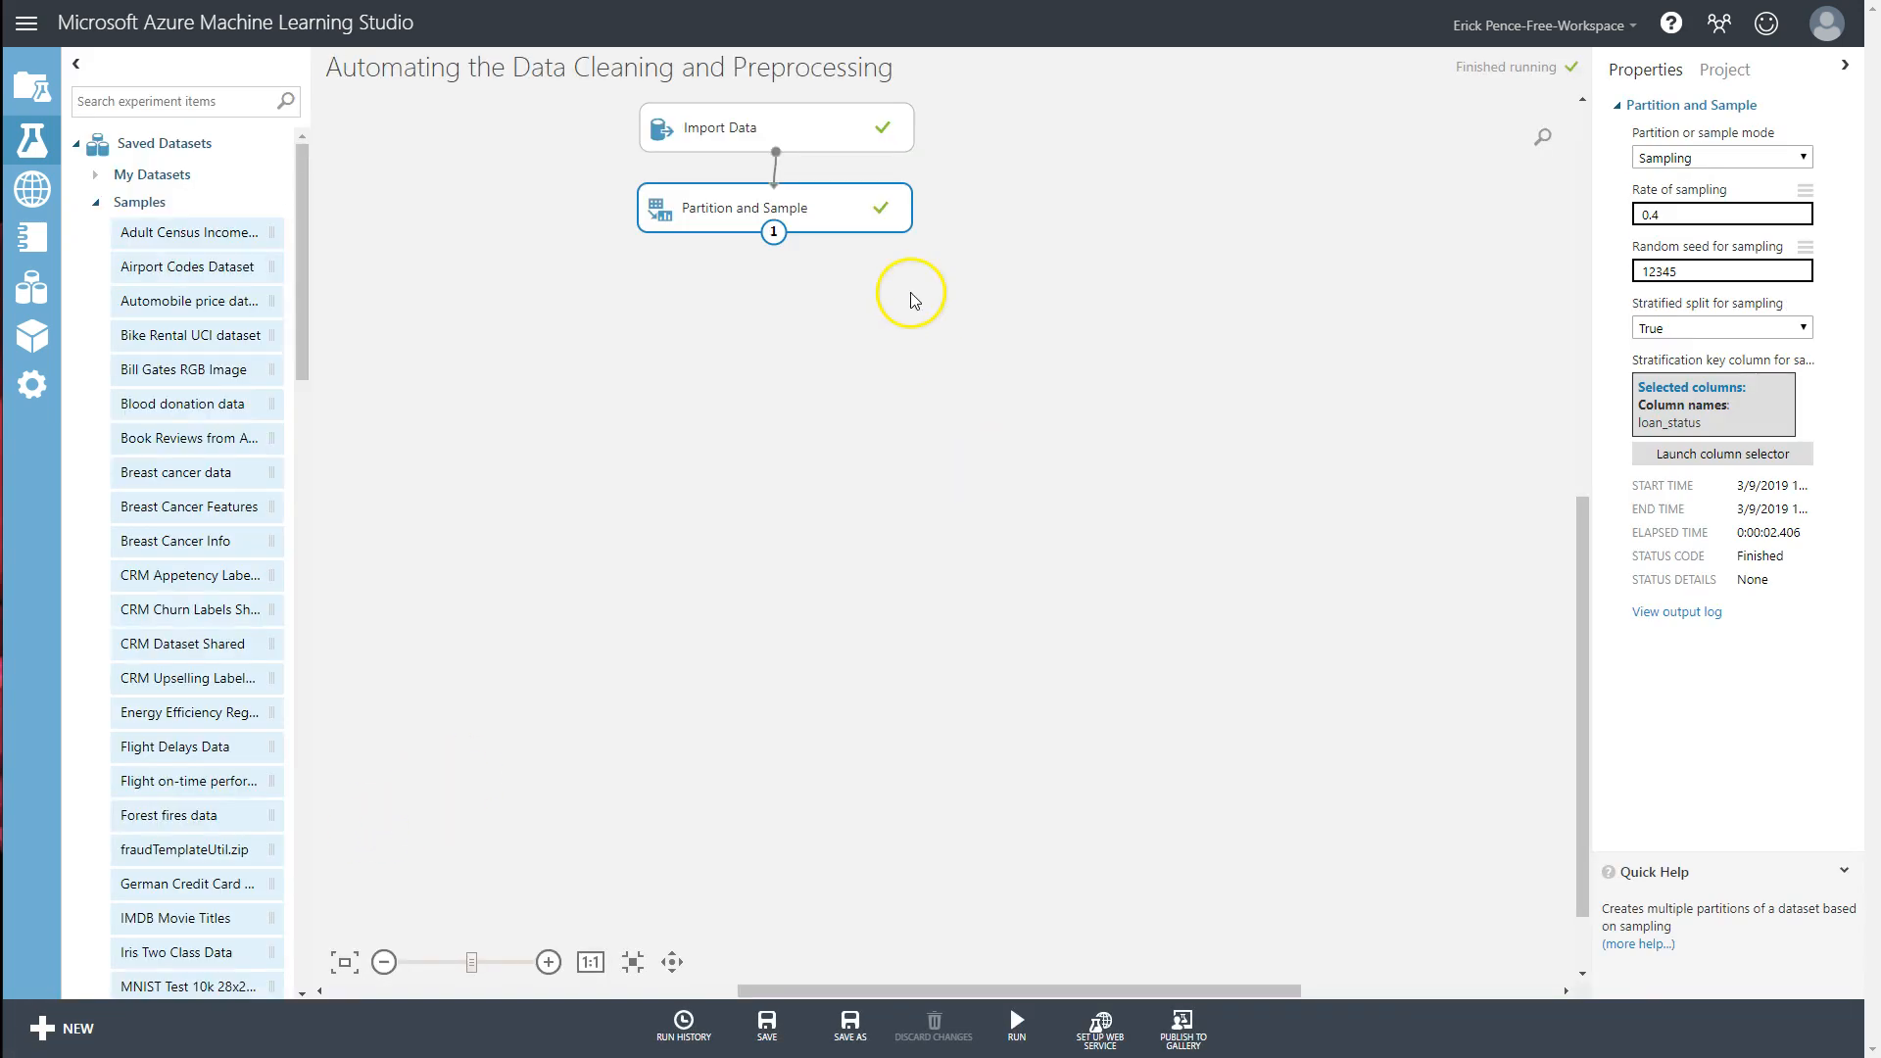
- Visualize the Partition and Sample module's results dataset, check its row count and columns, and close the view
right_click(795, 209)
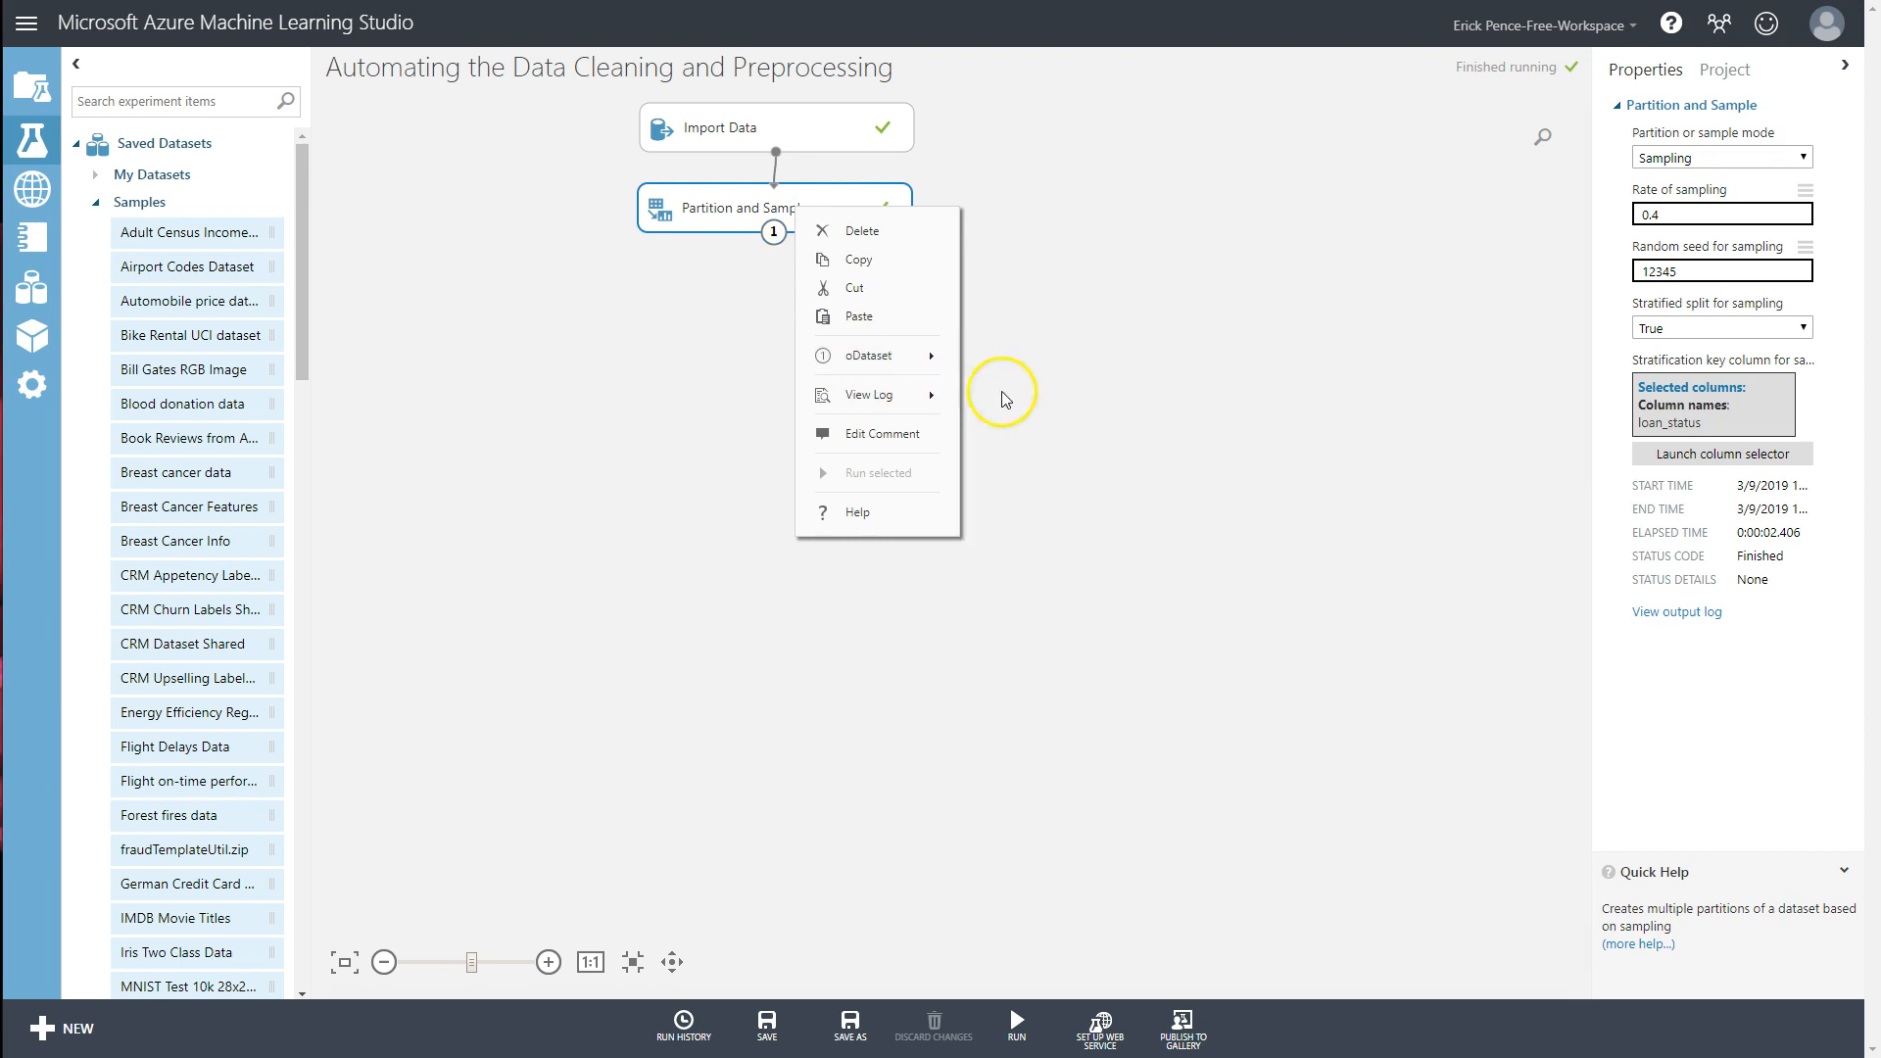
mouse_move(932, 359)
click(1009, 472)
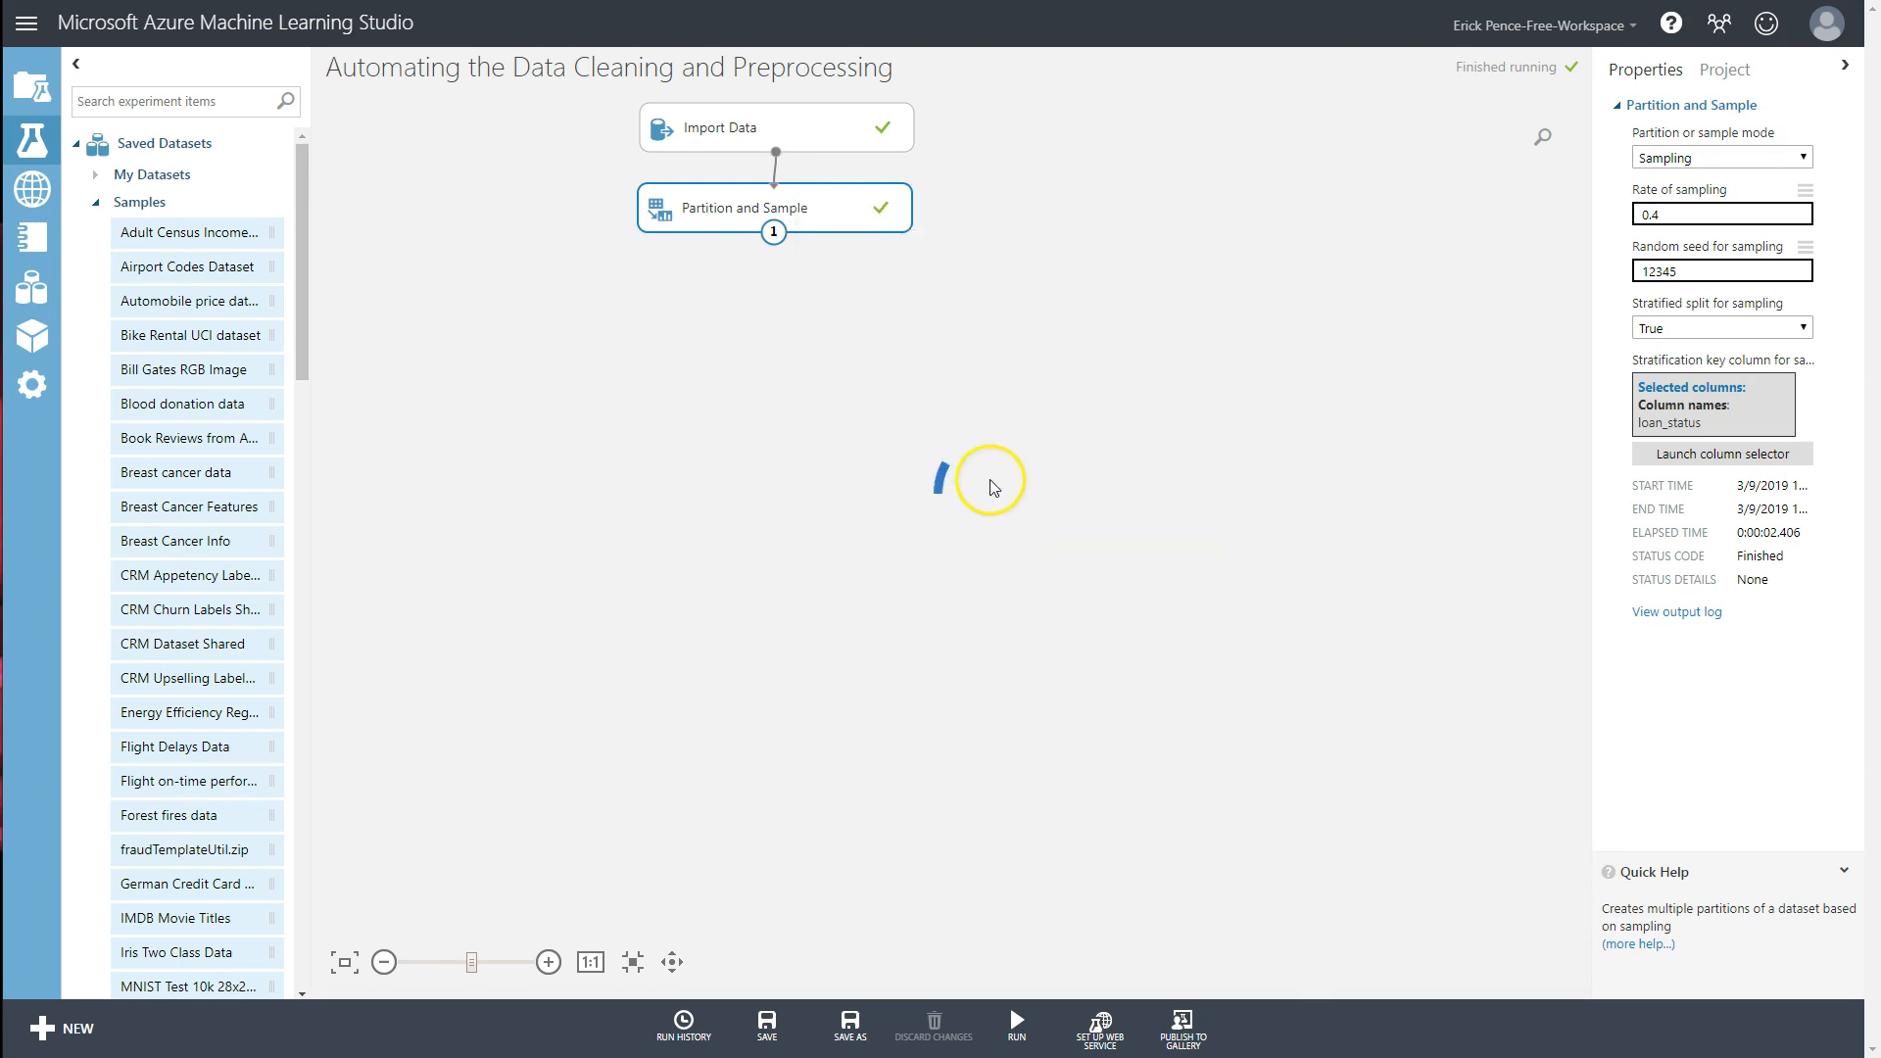
double_click(202, 174)
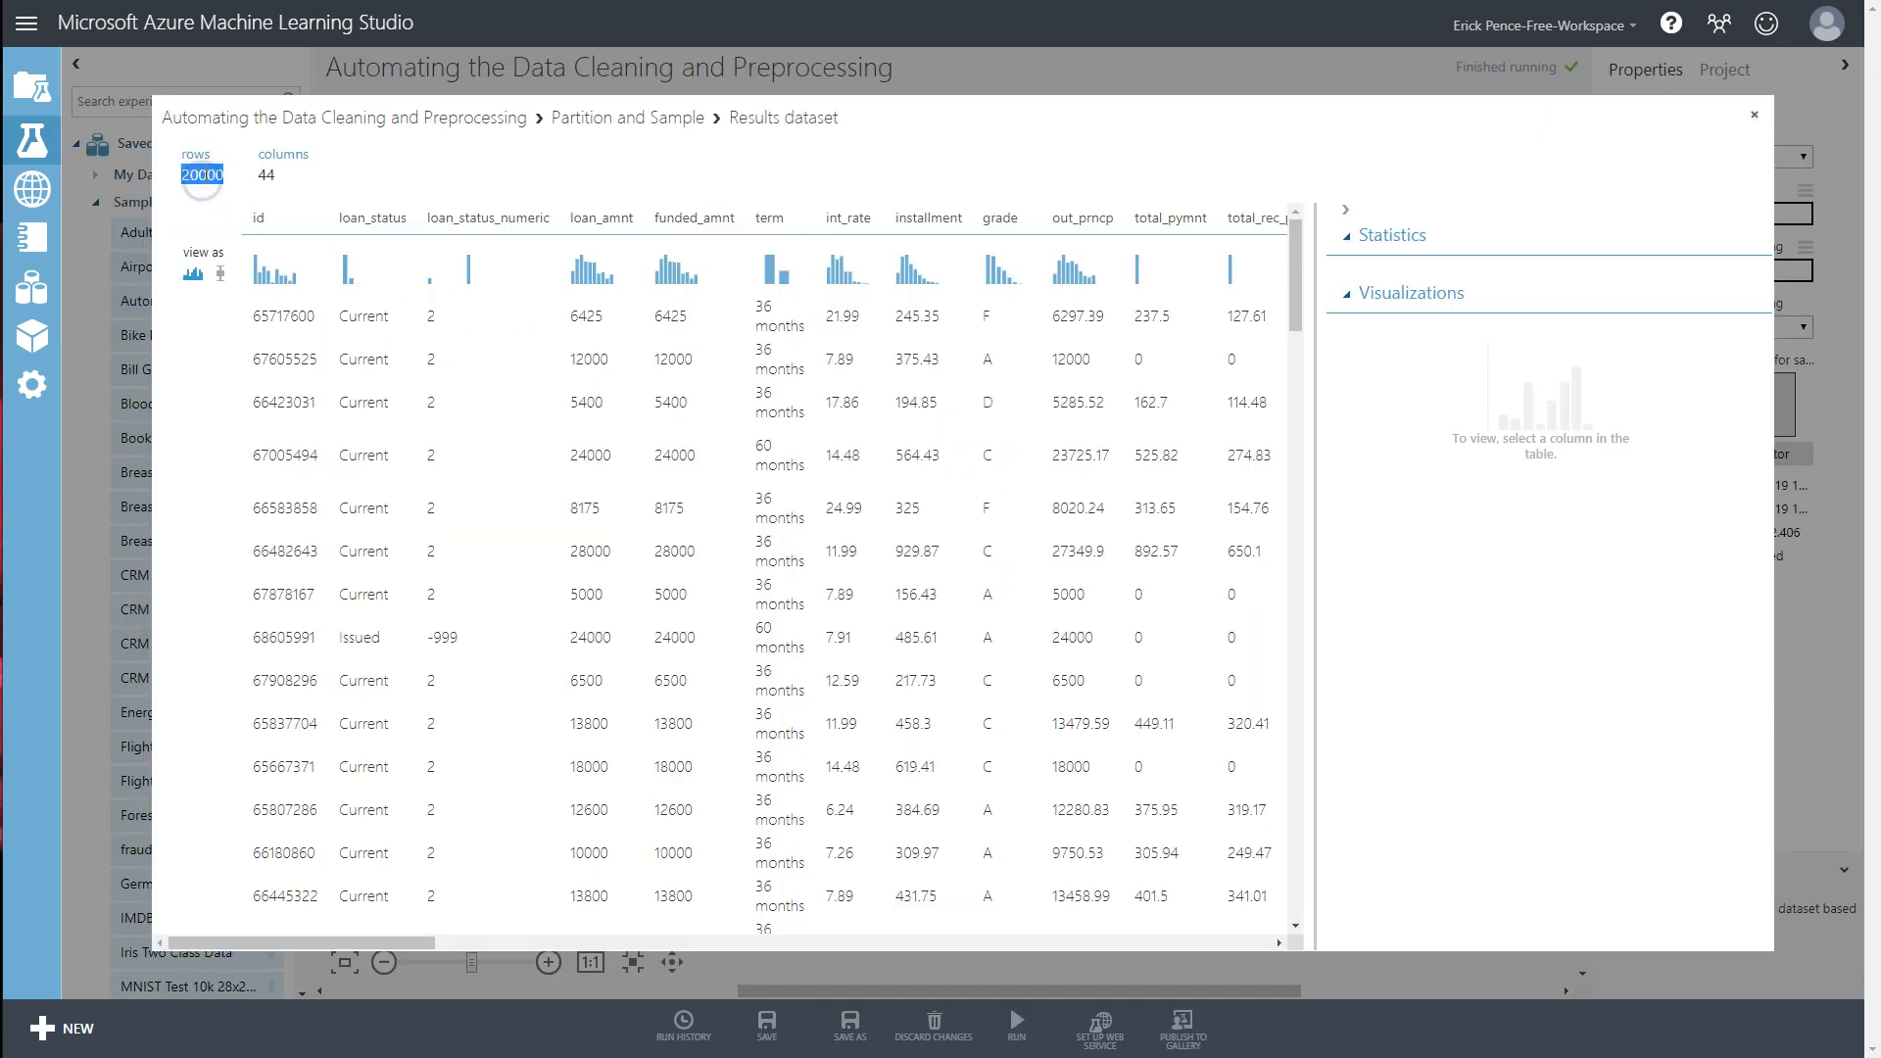
drag(431, 943, 382, 892)
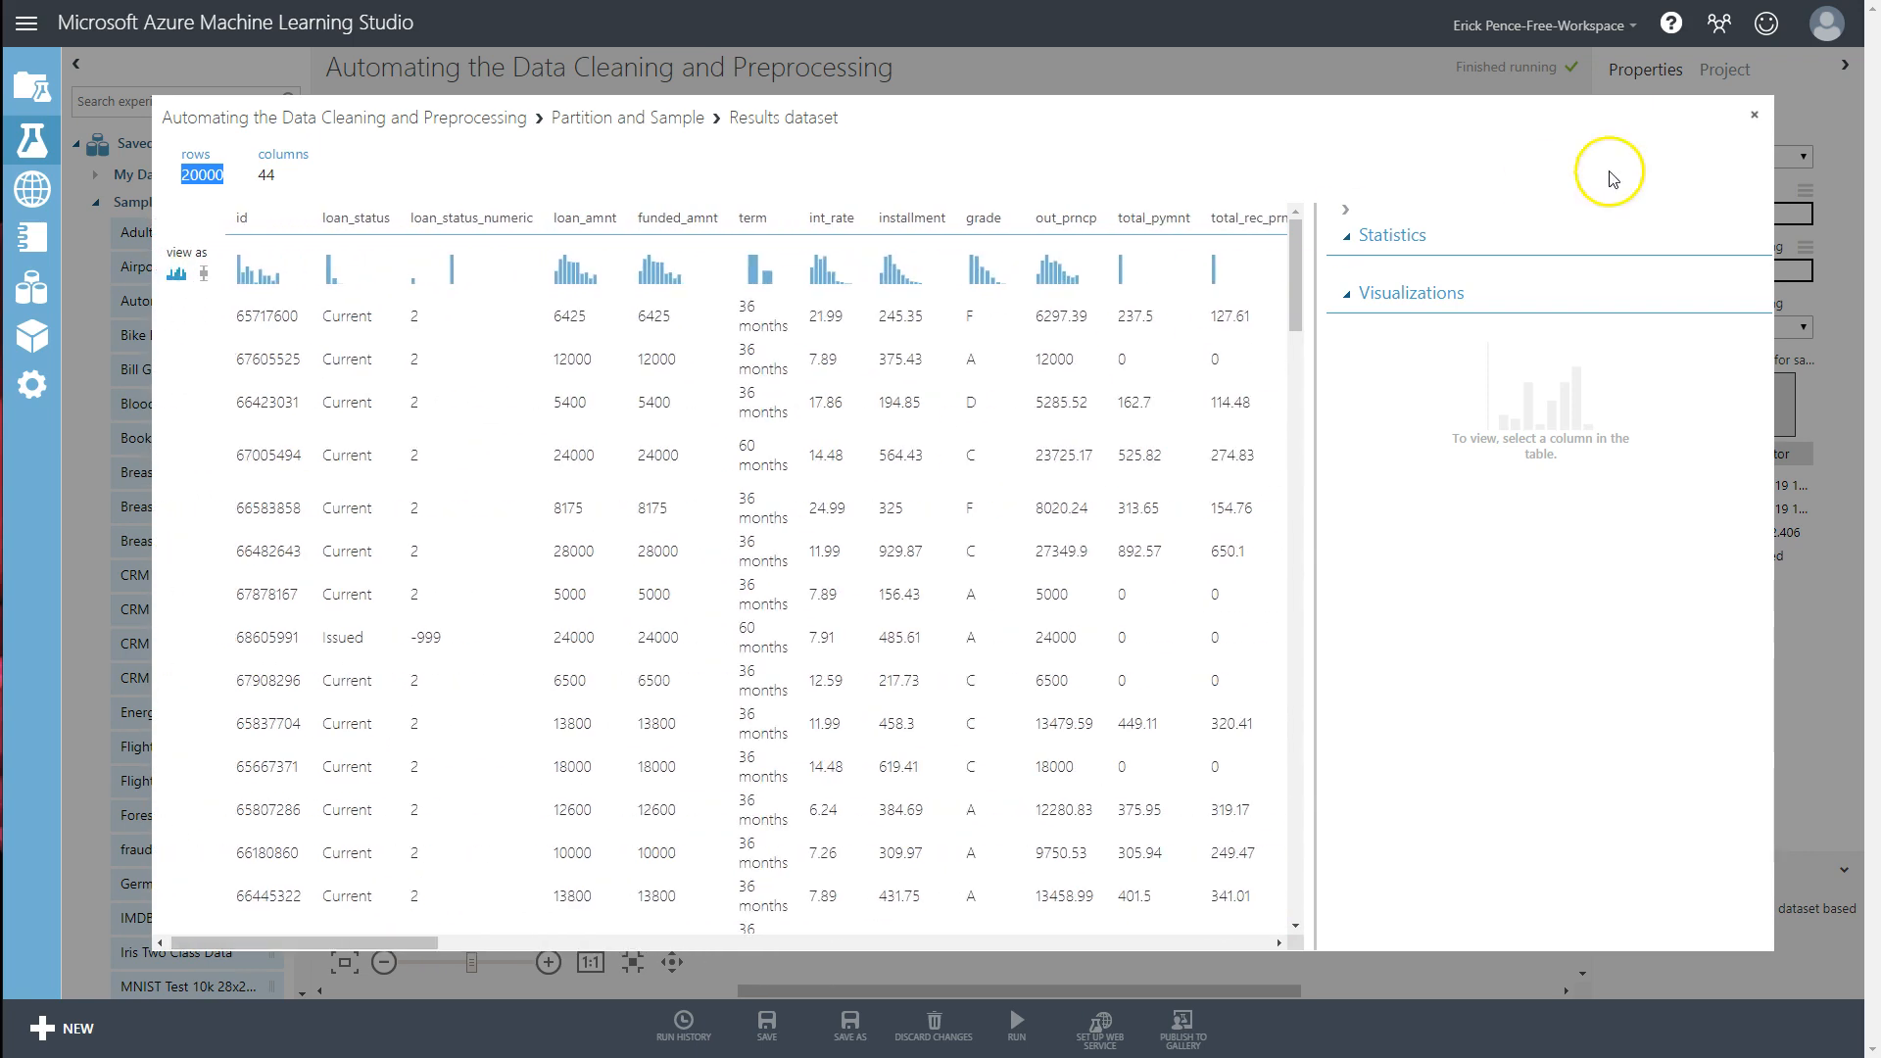
click(1755, 120)
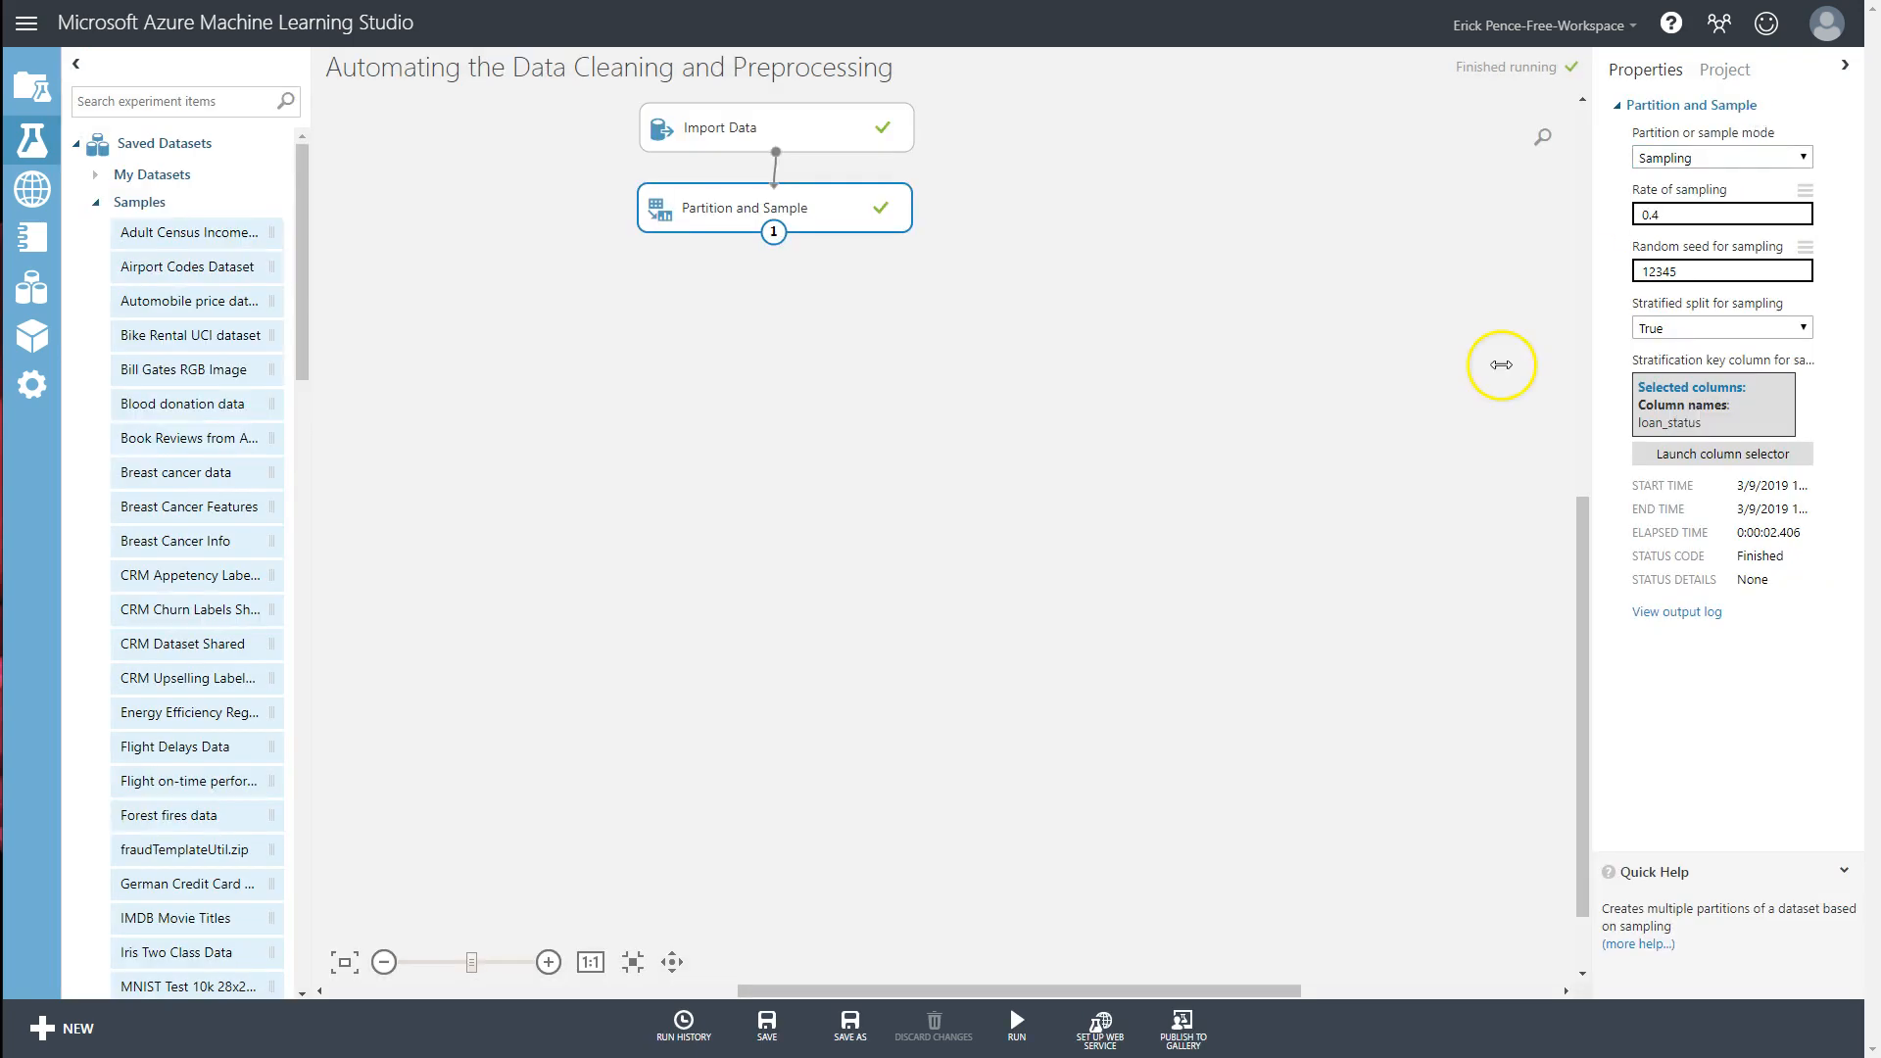
- Switch the Partition and Sample mode to Assign to Folds and inspect its number of folds setting
click(1703, 159)
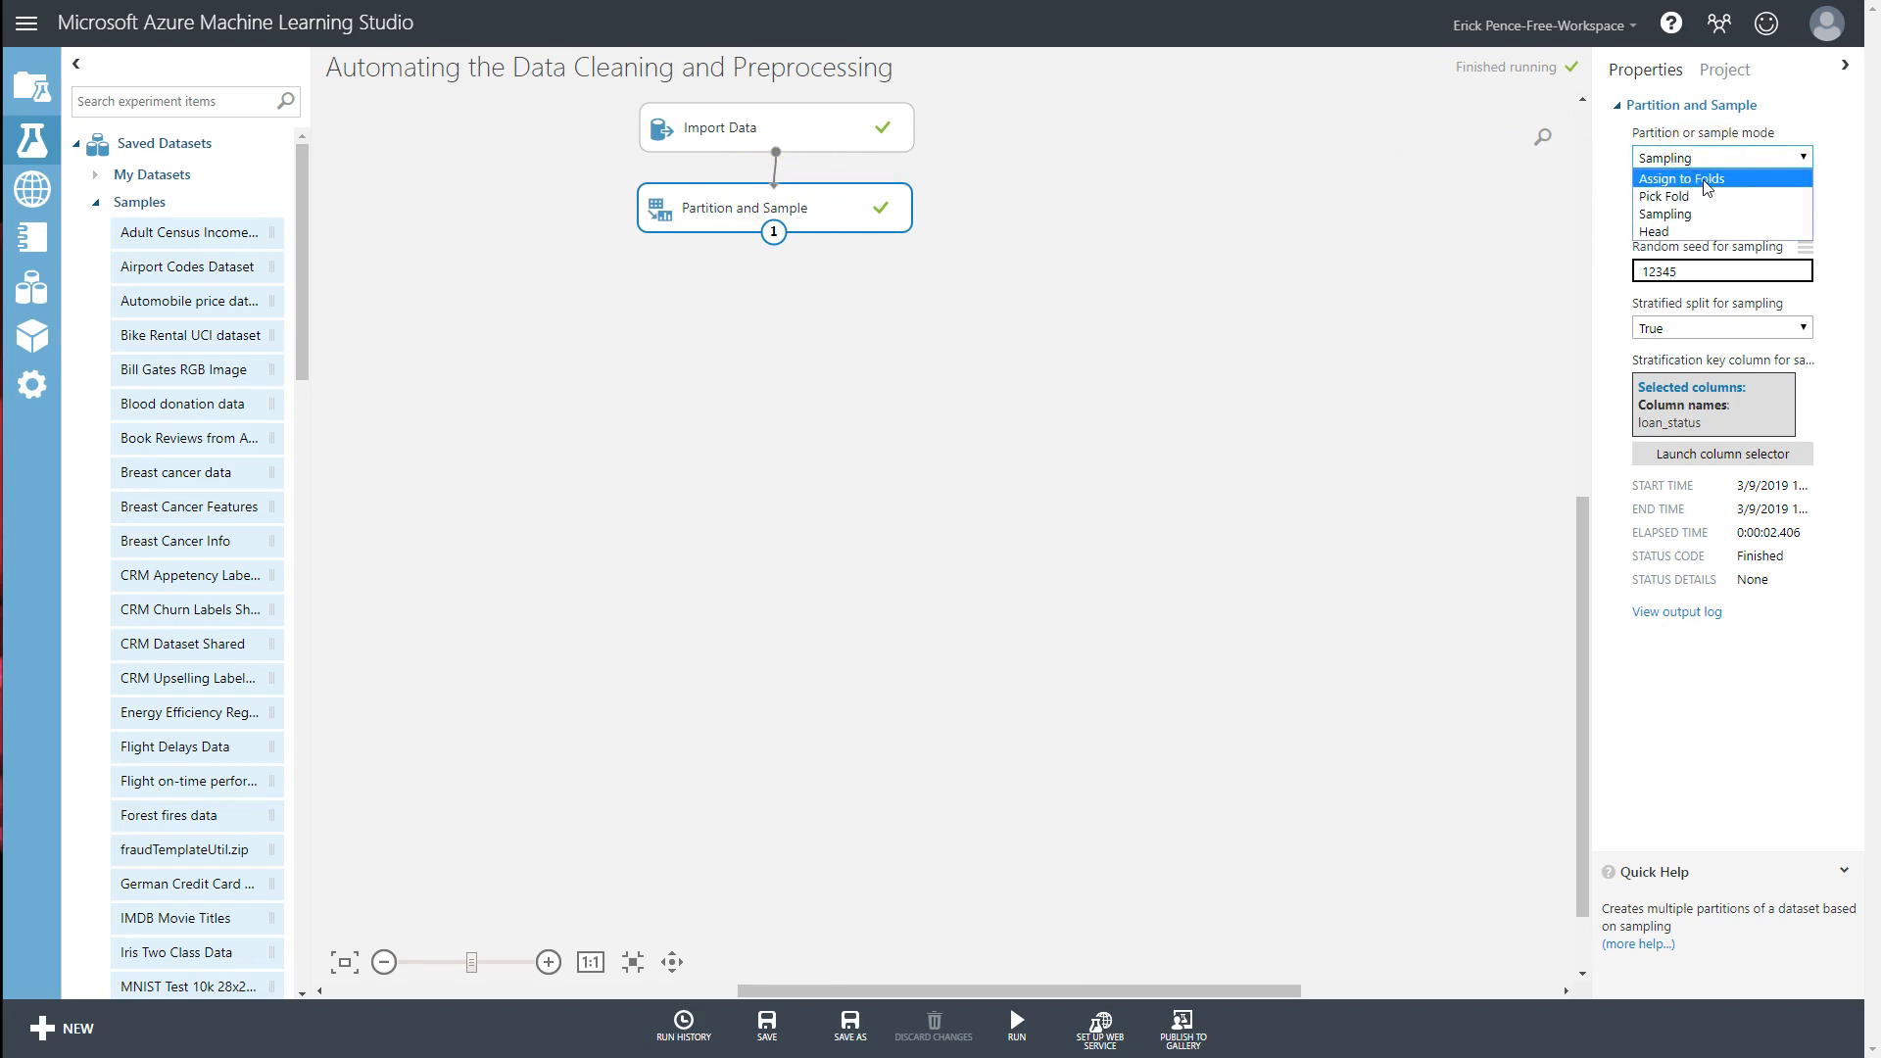
click(1706, 182)
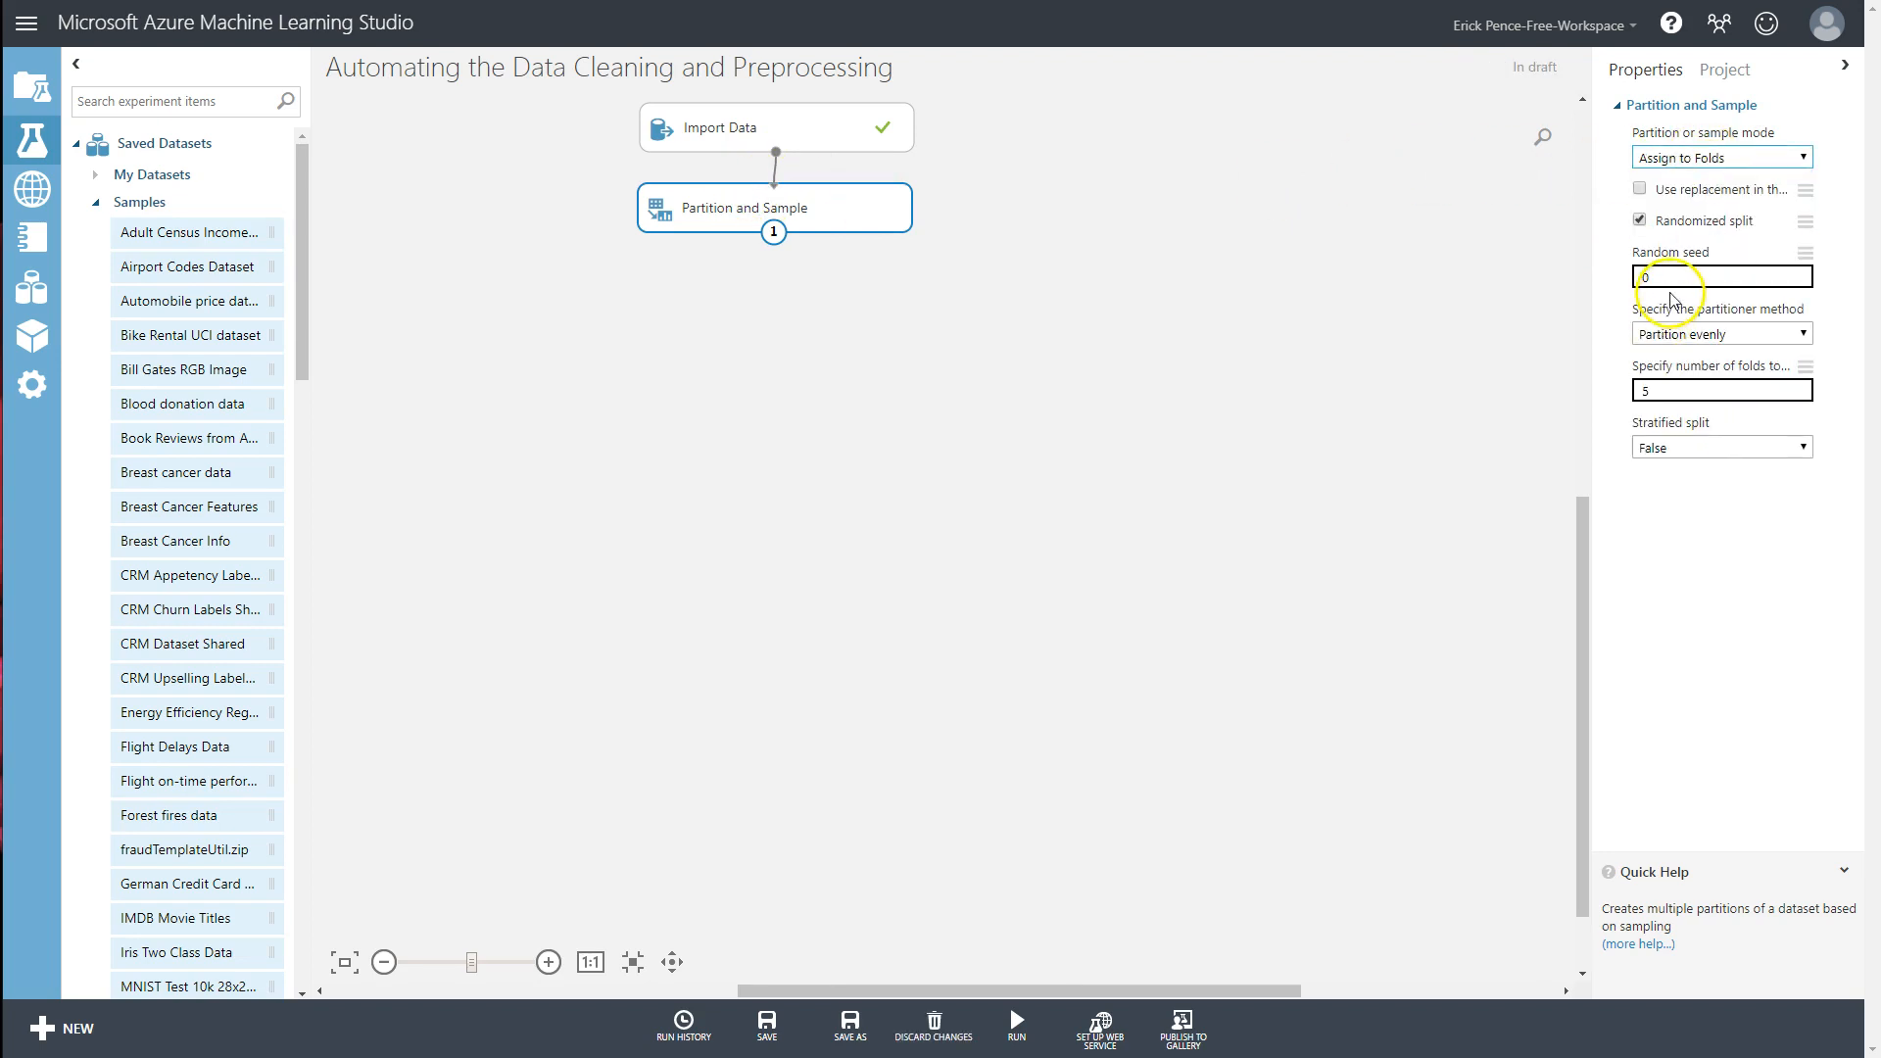
click(1629, 392)
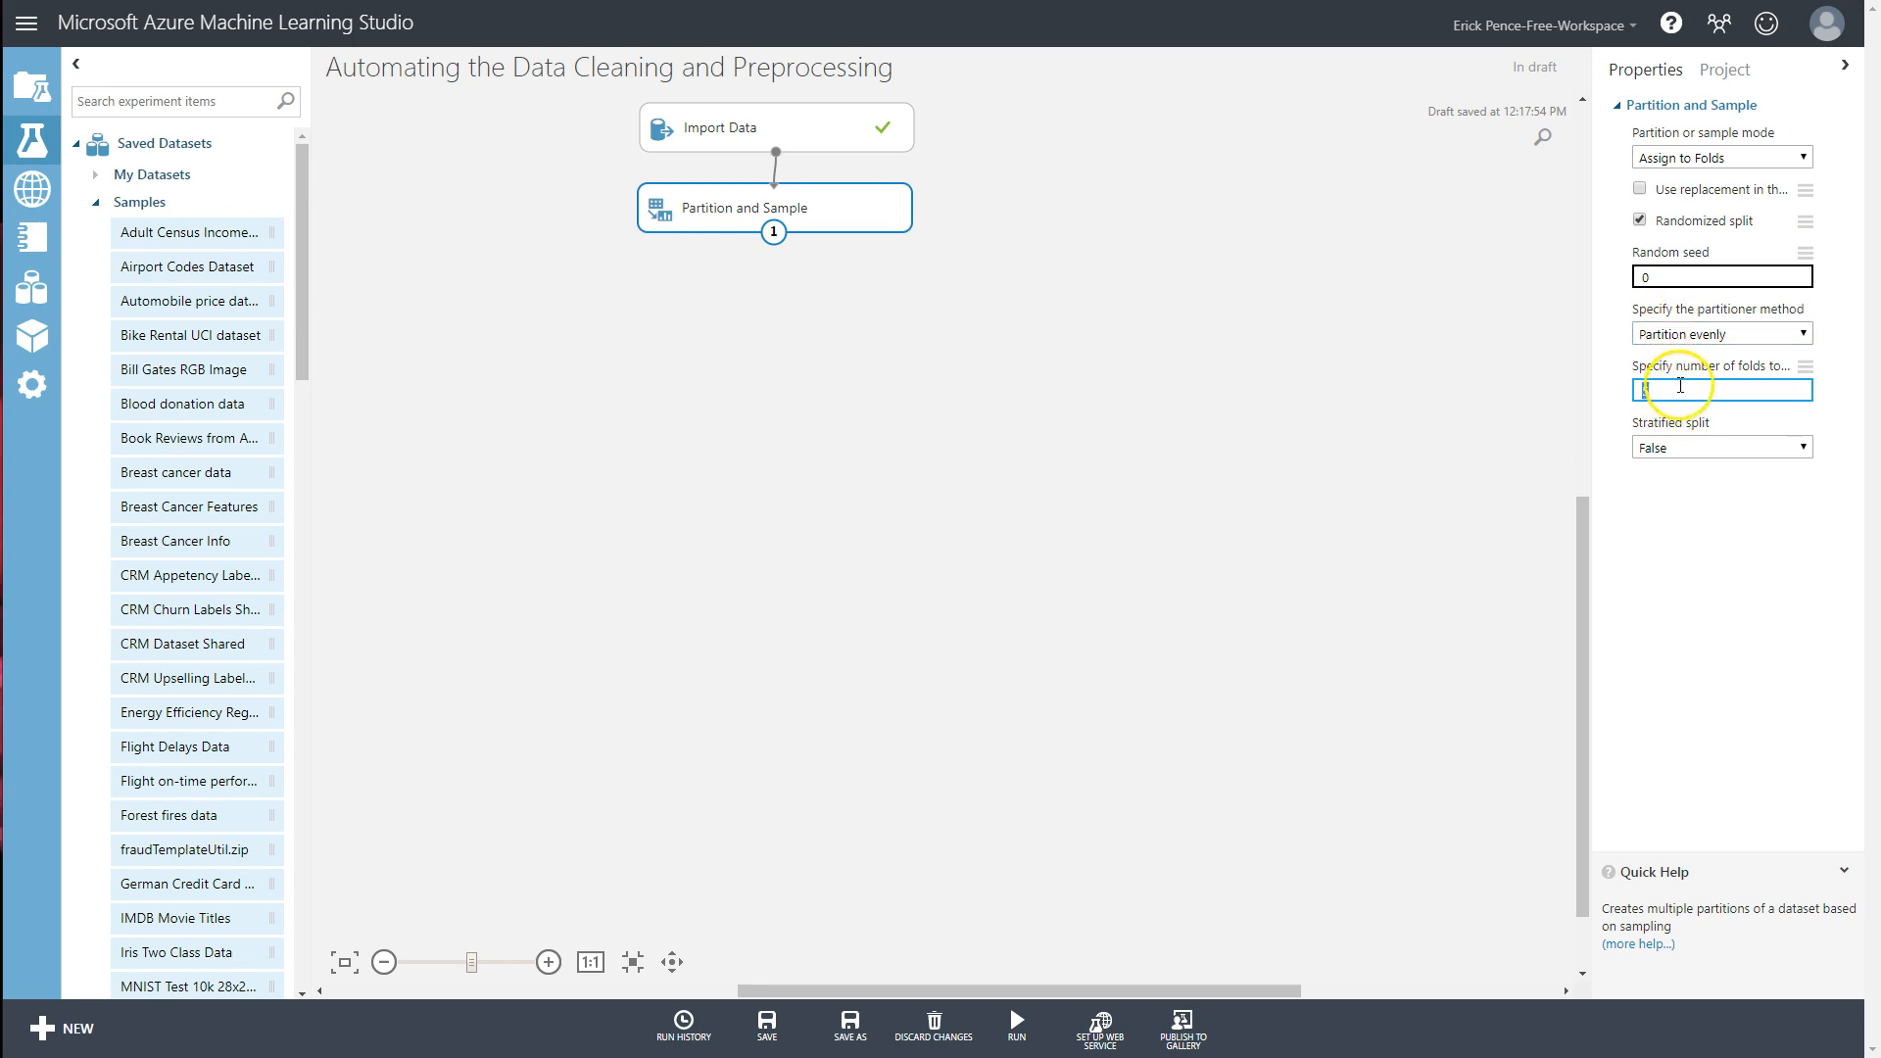
- Try the Partition with customized proportions method, check its proportions list and stratified split options, and return to Partition evenly
click(1691, 336)
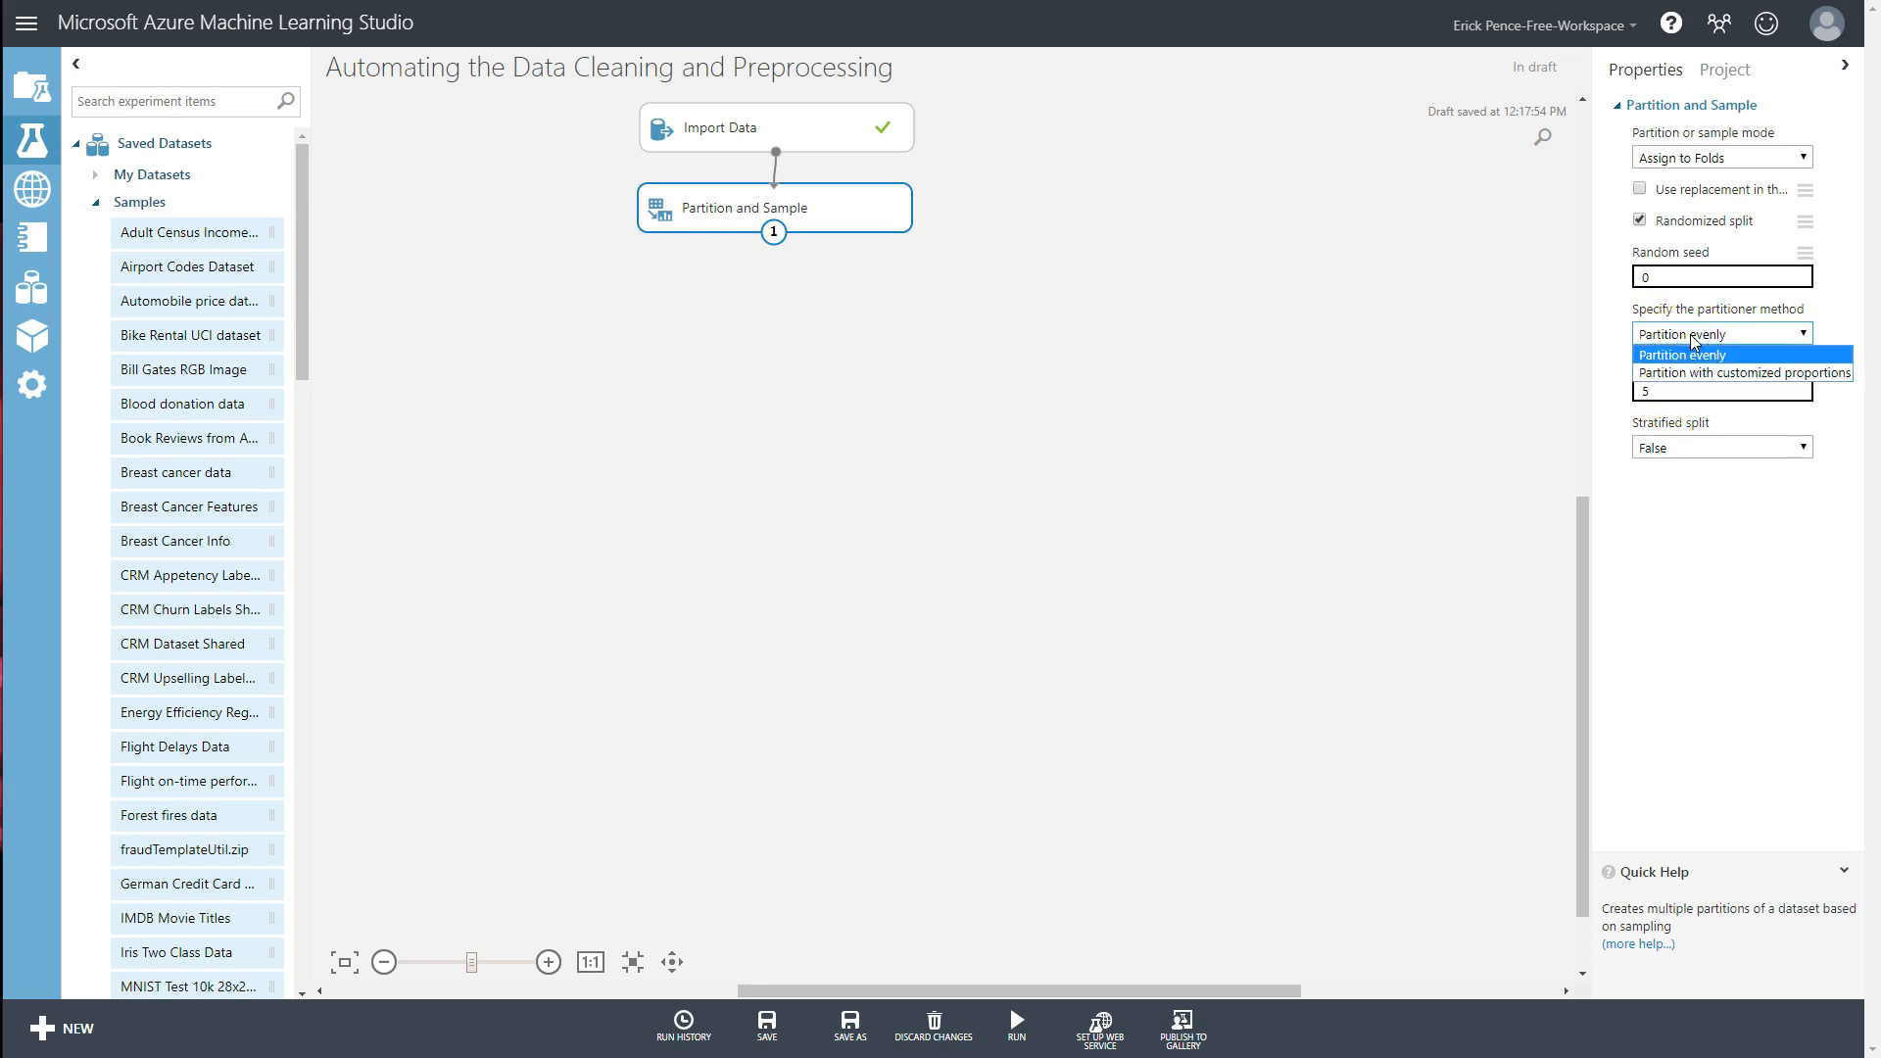
click(1714, 373)
click(1722, 391)
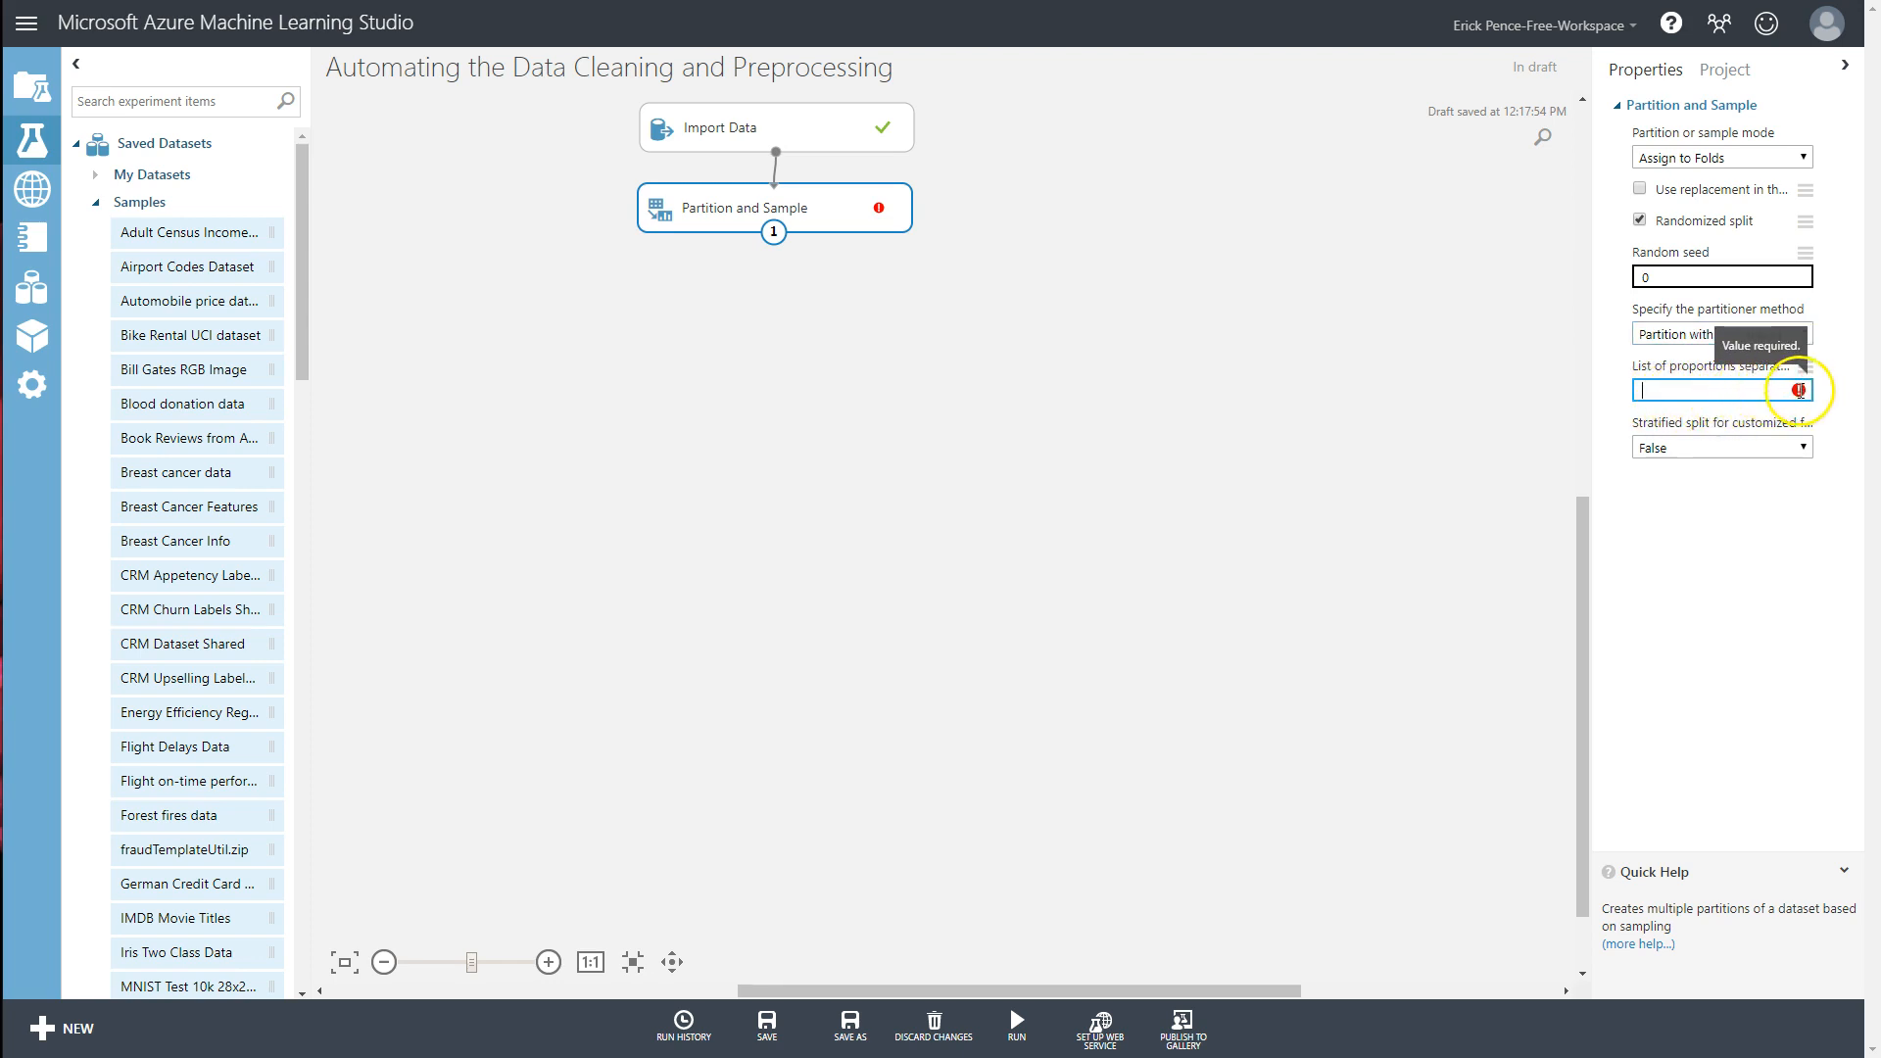
click(1703, 446)
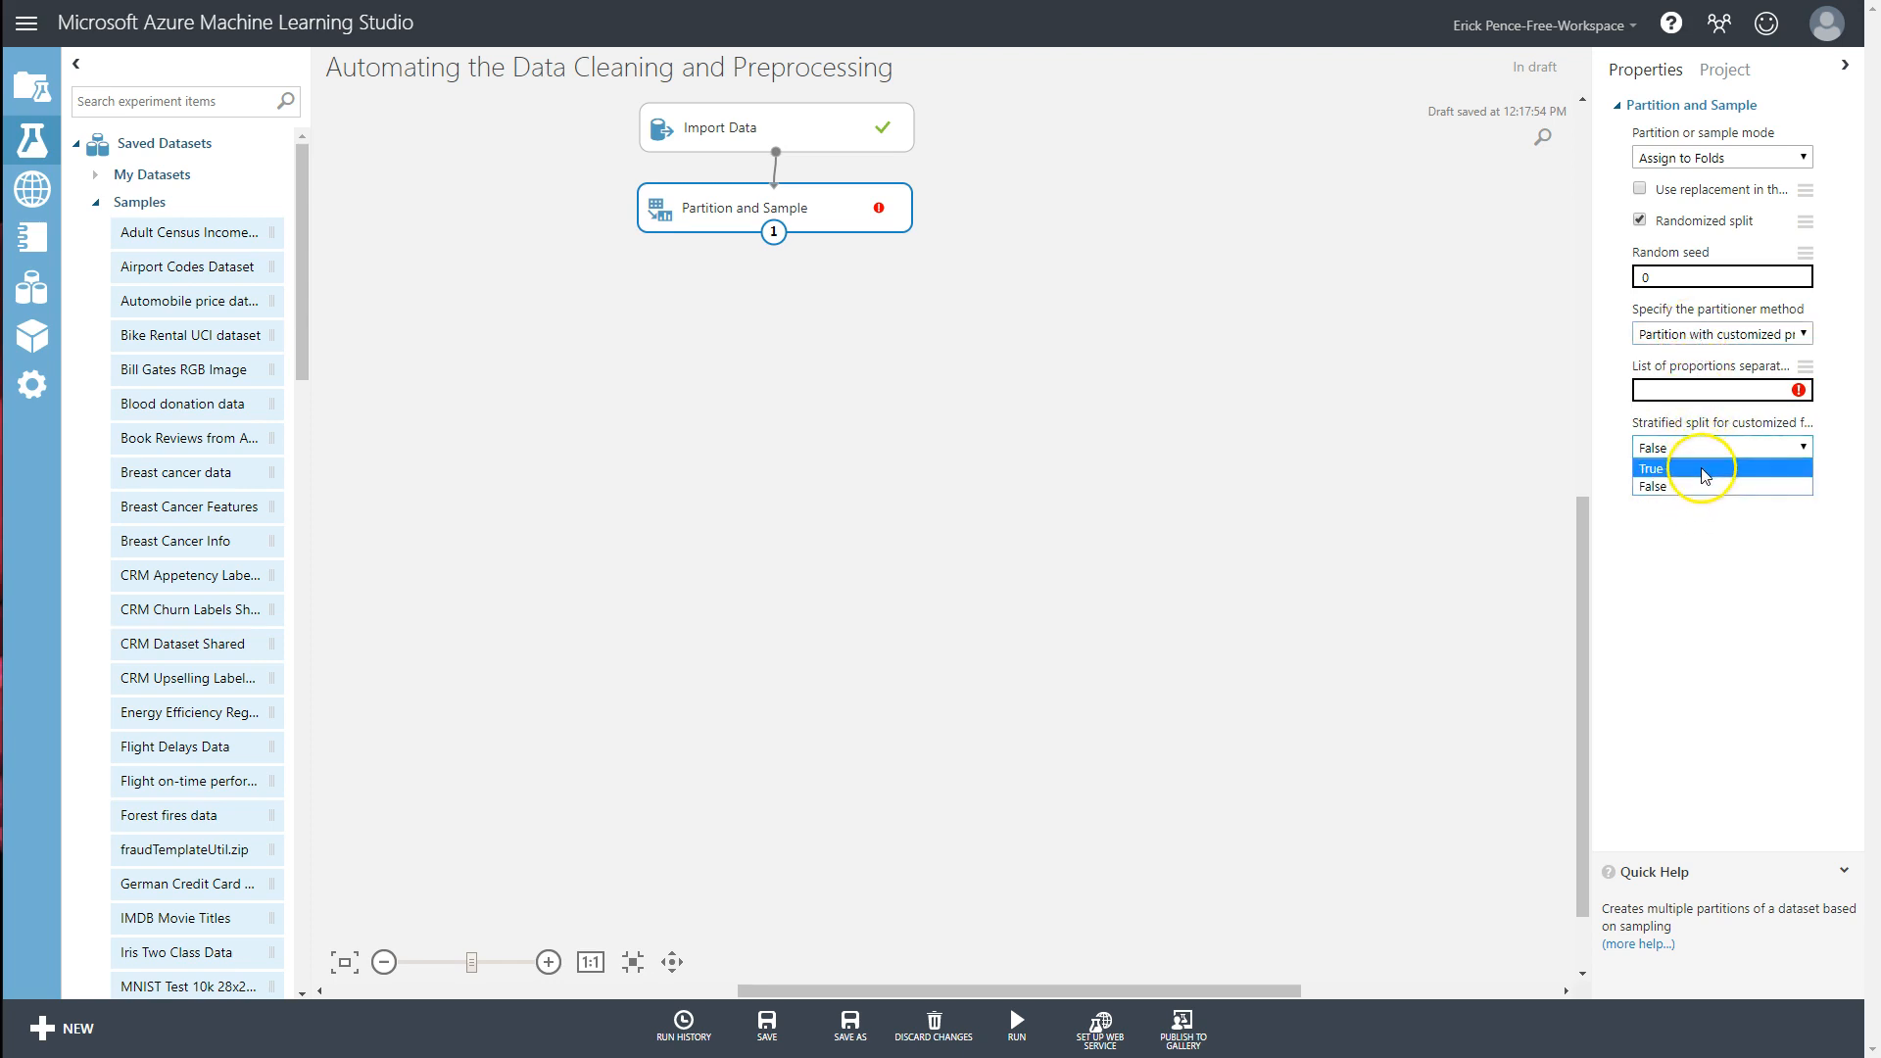
click(1706, 487)
click(1694, 340)
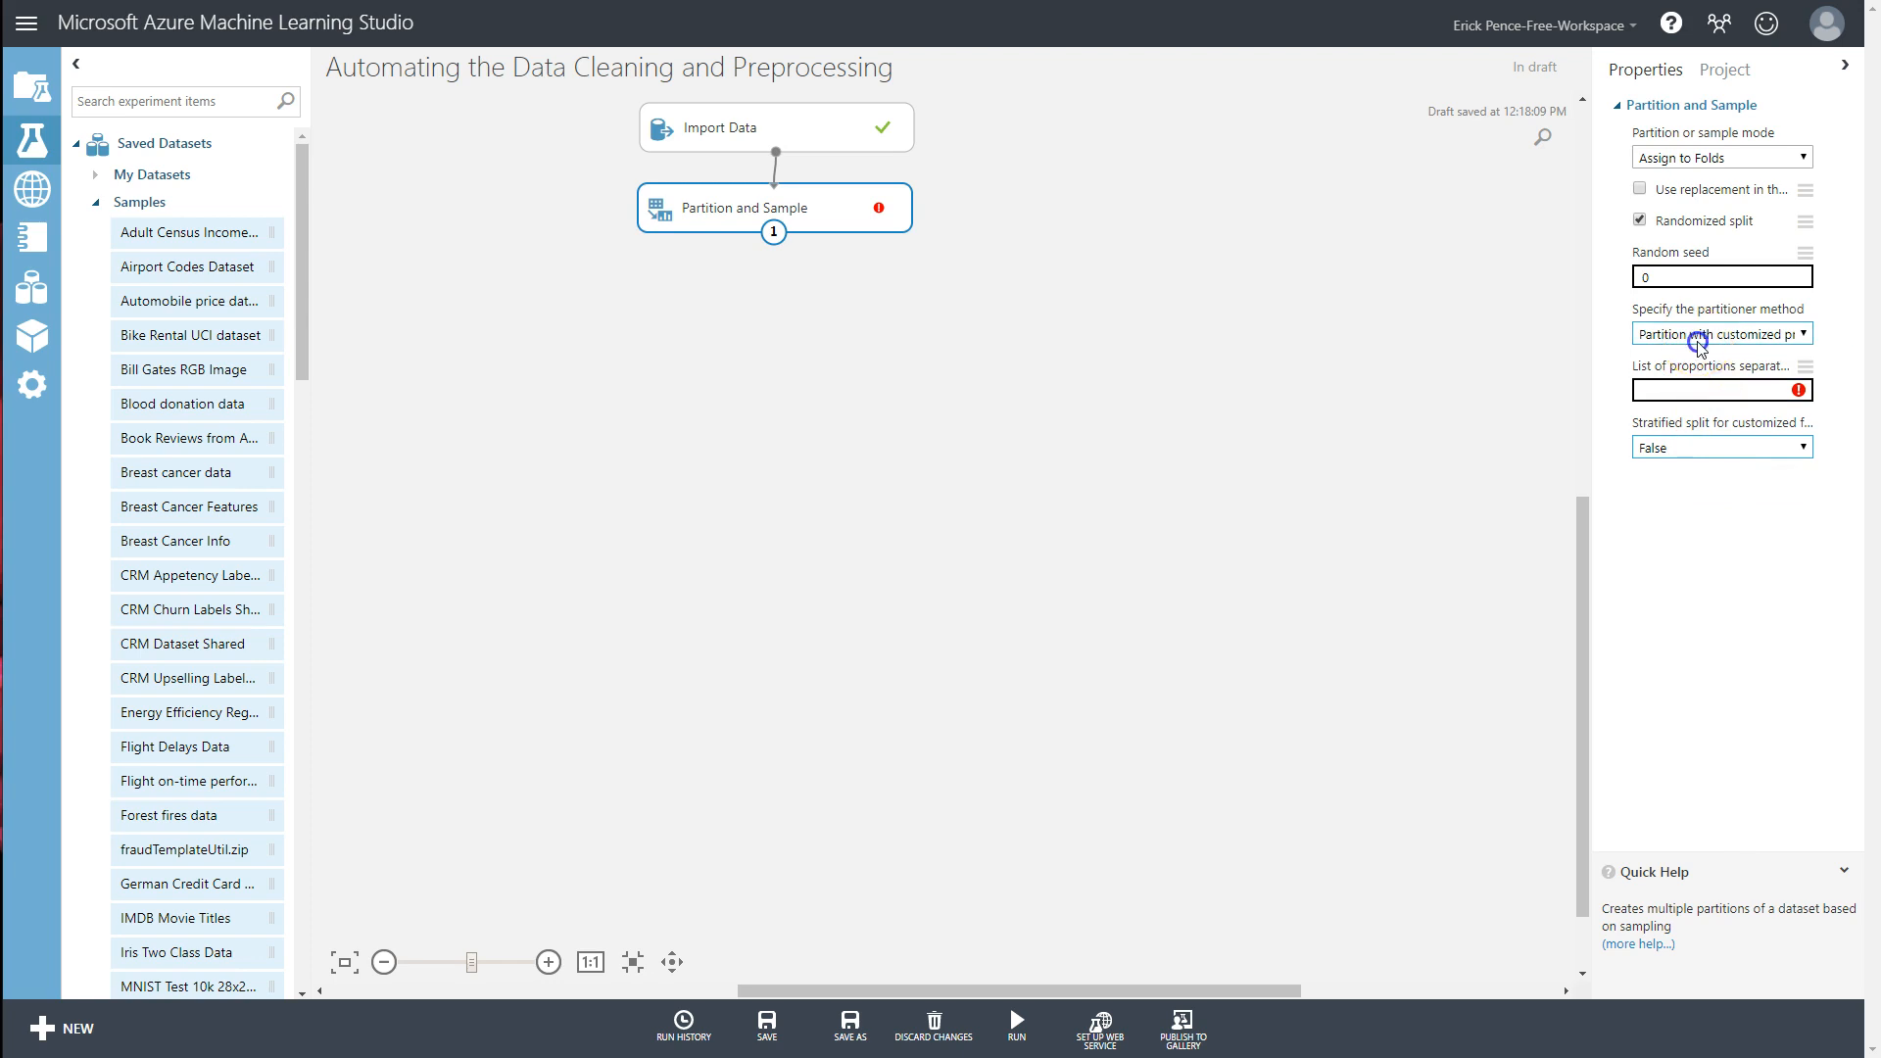
click(1697, 354)
- Try the Head mode, check its number of rows to select, and set the partition or sample mode back to Sampling
click(1724, 158)
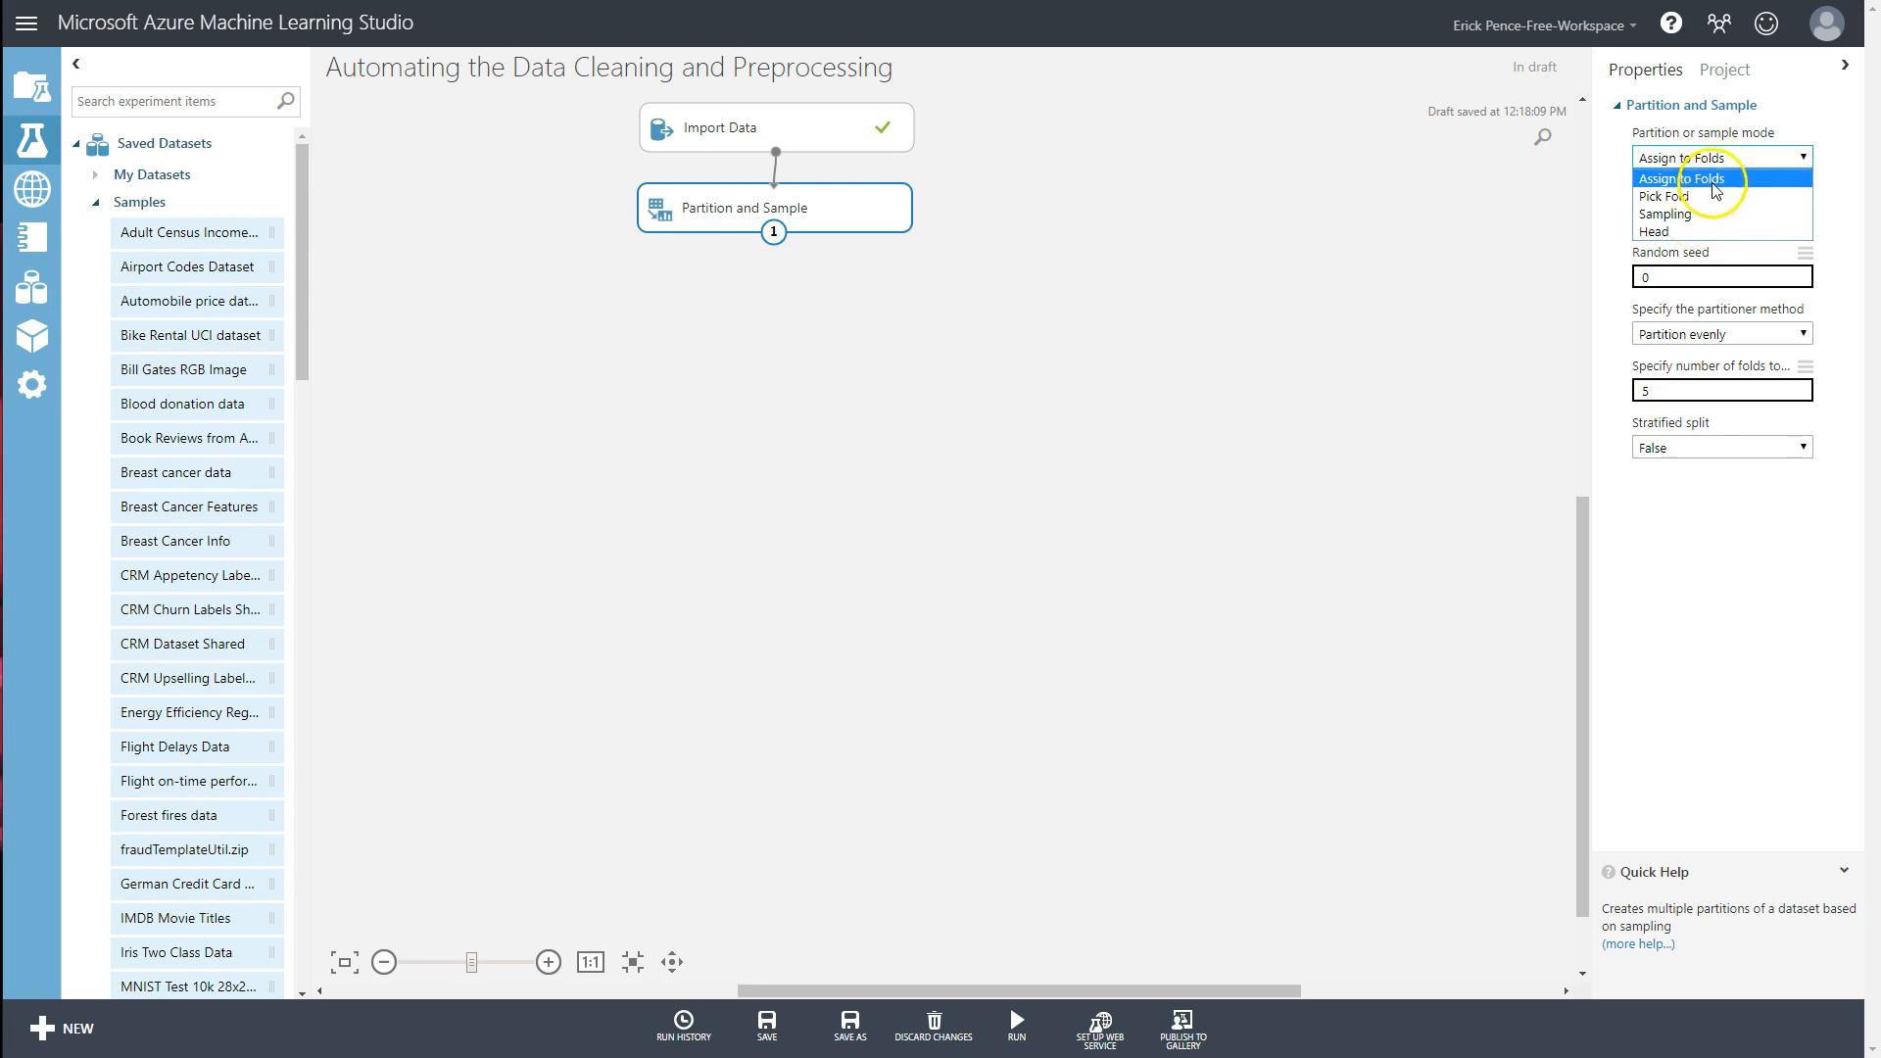
click(1699, 232)
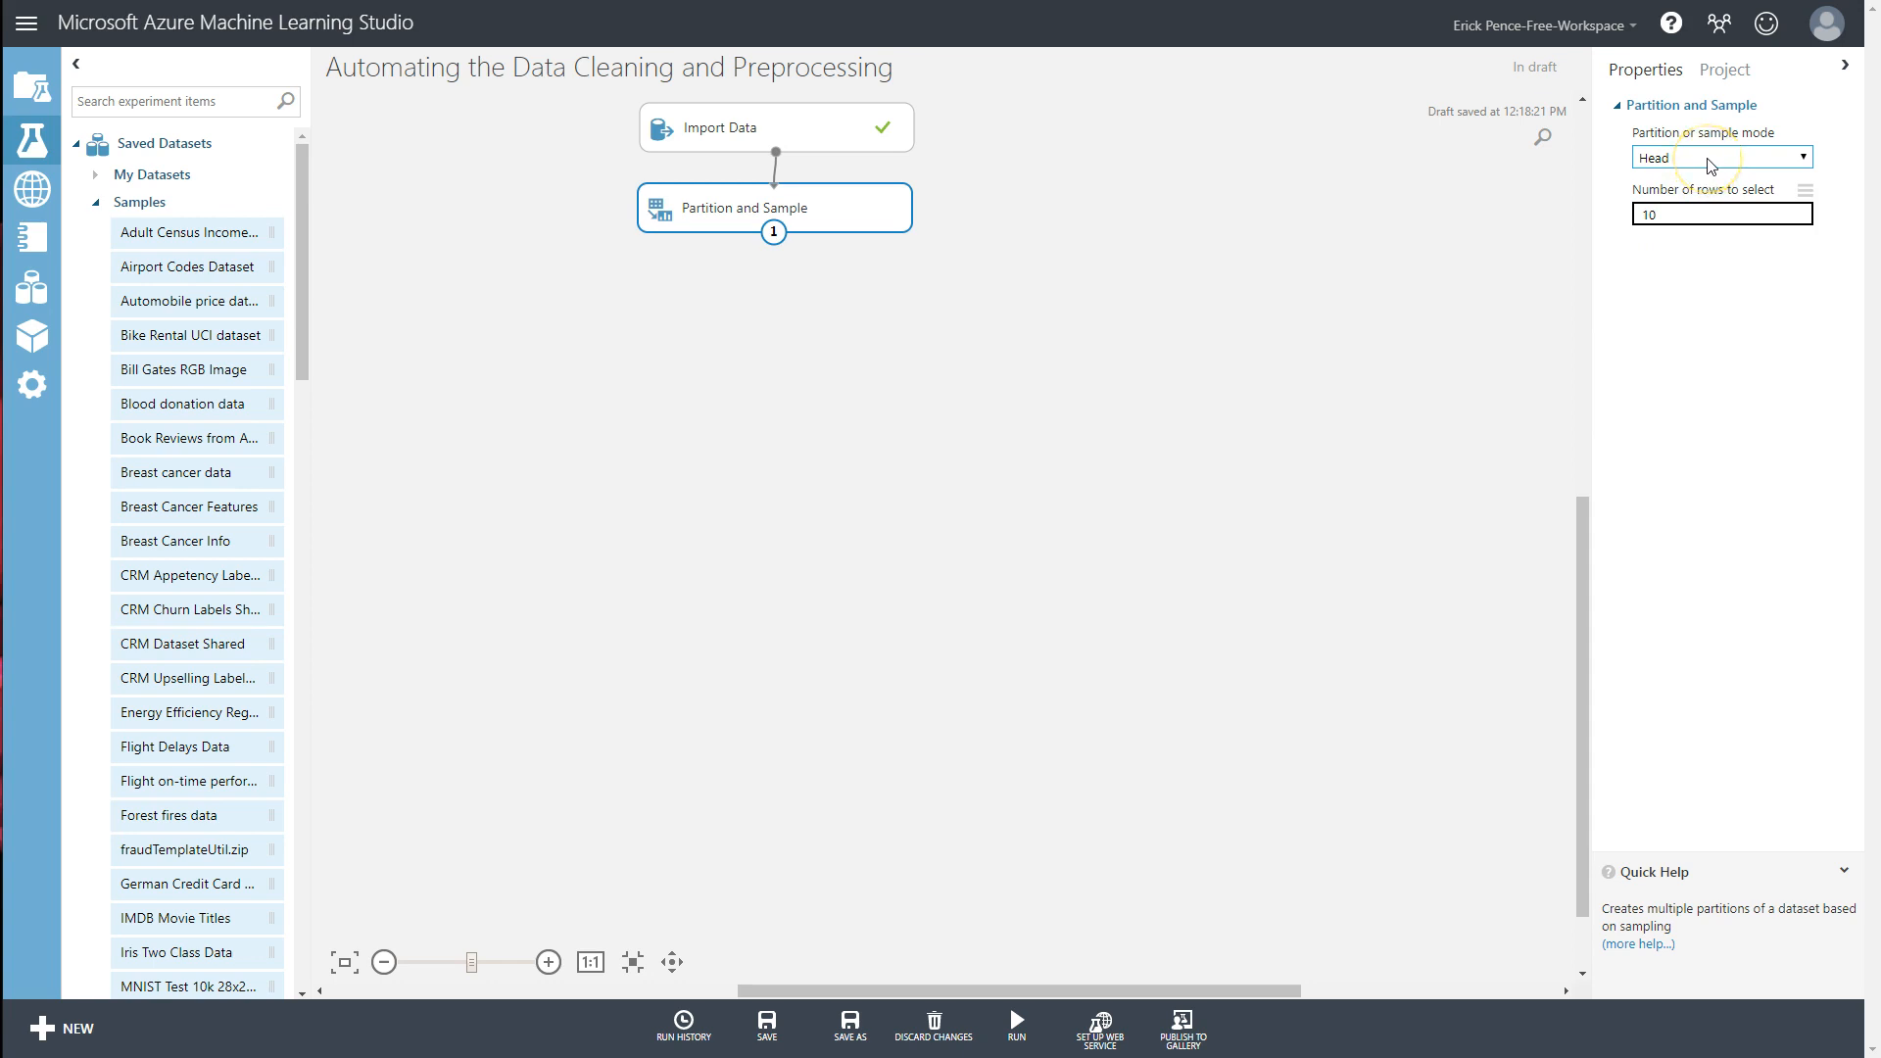
double_click(1703, 214)
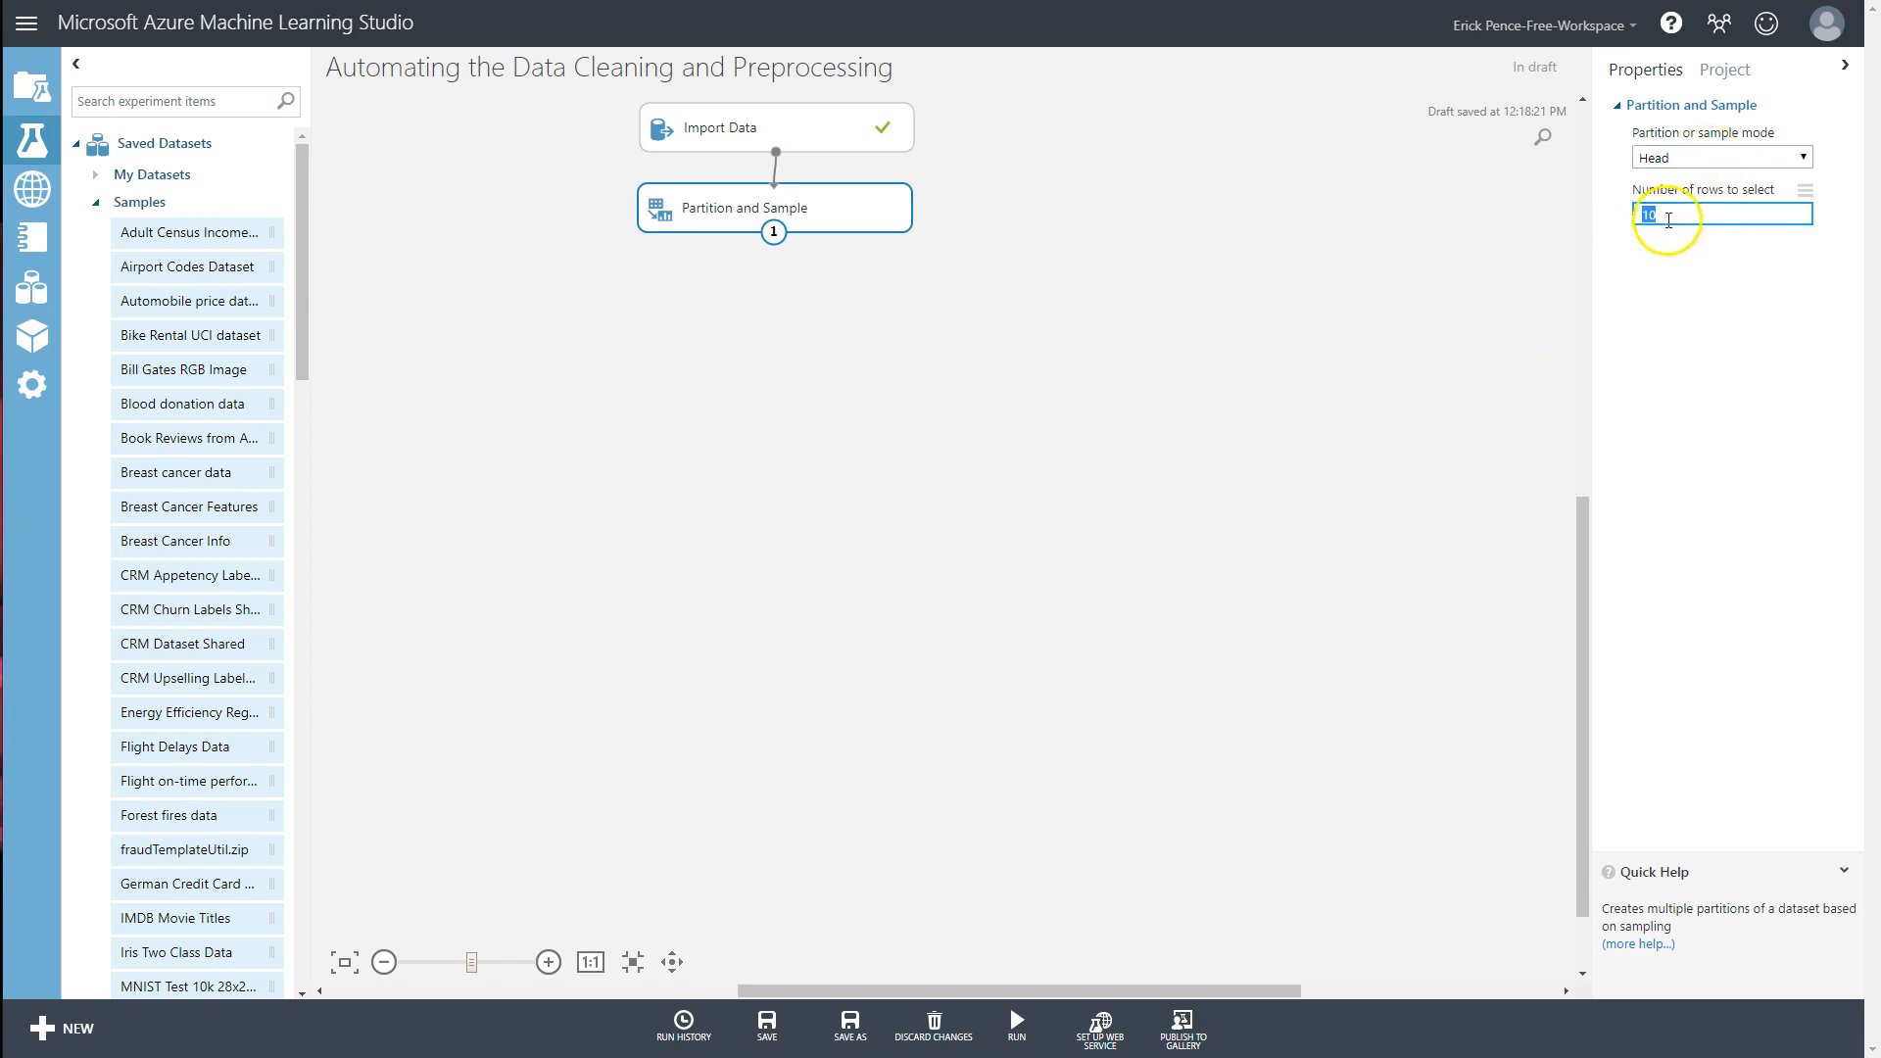
click(1701, 157)
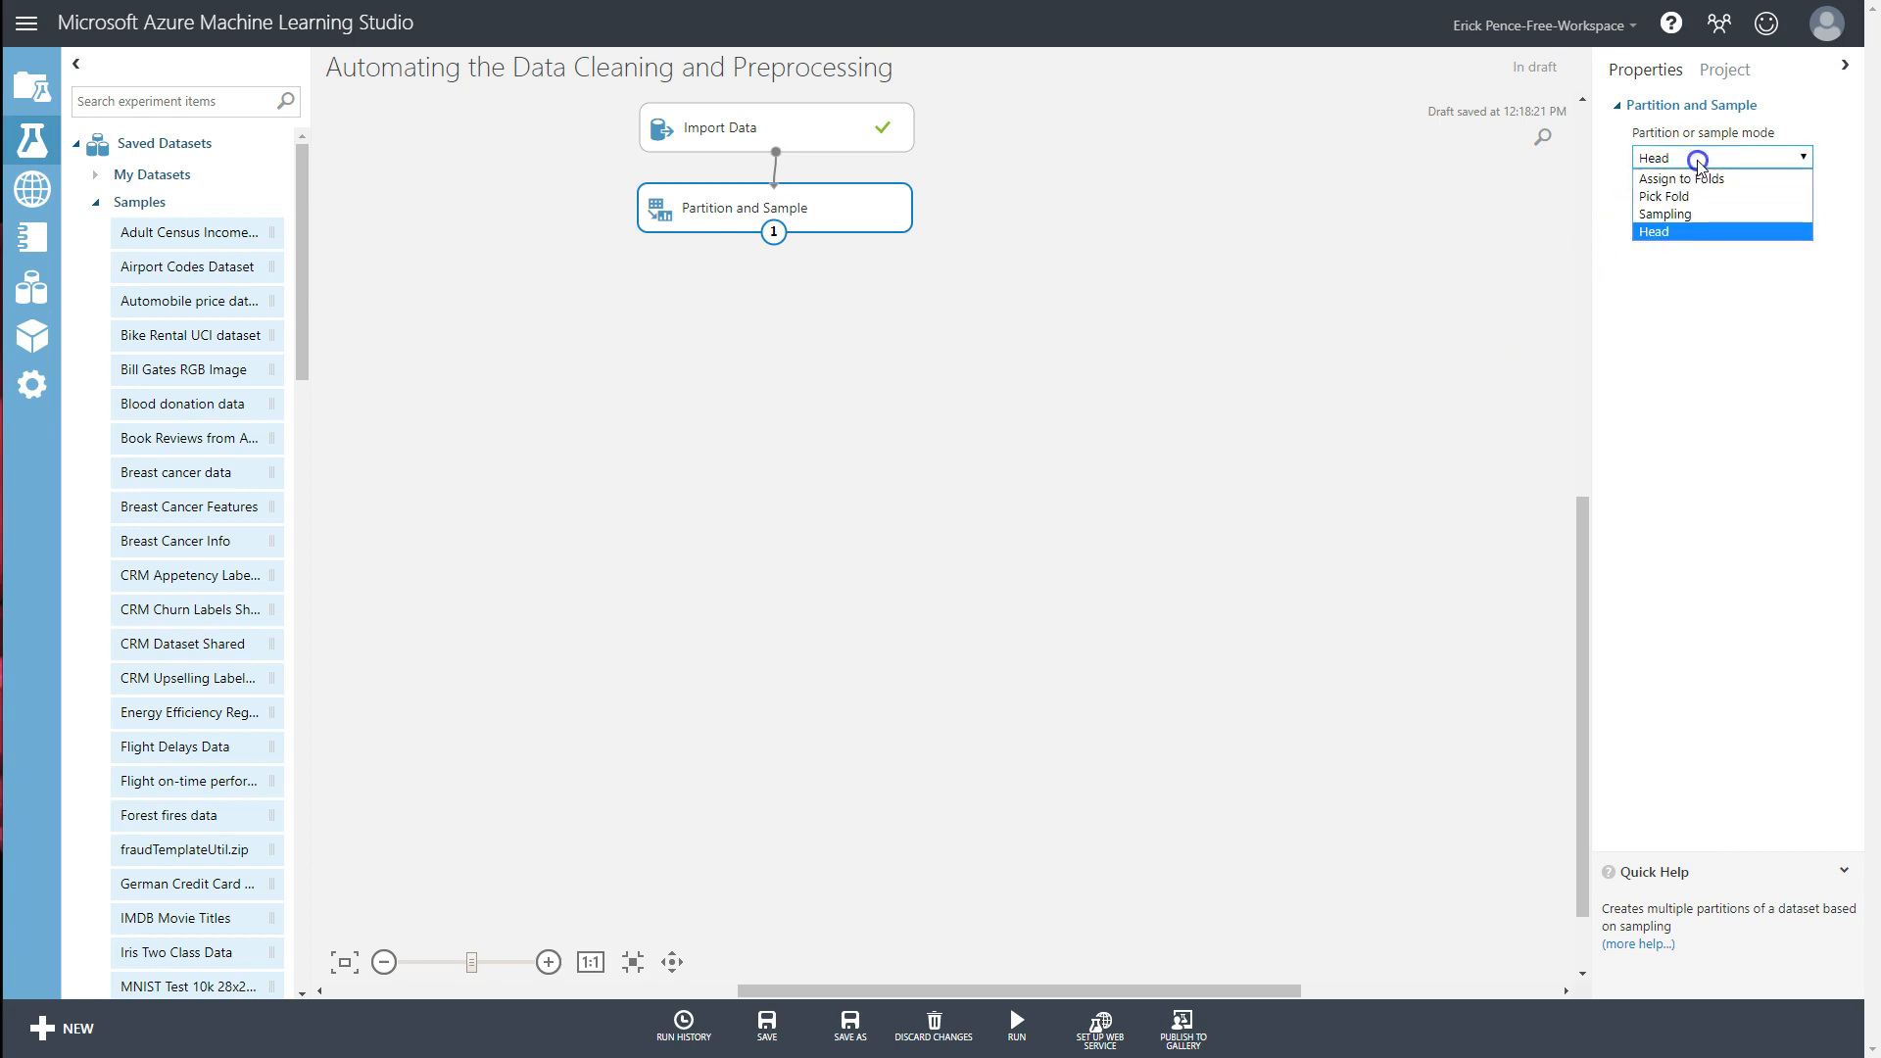
click(1700, 214)
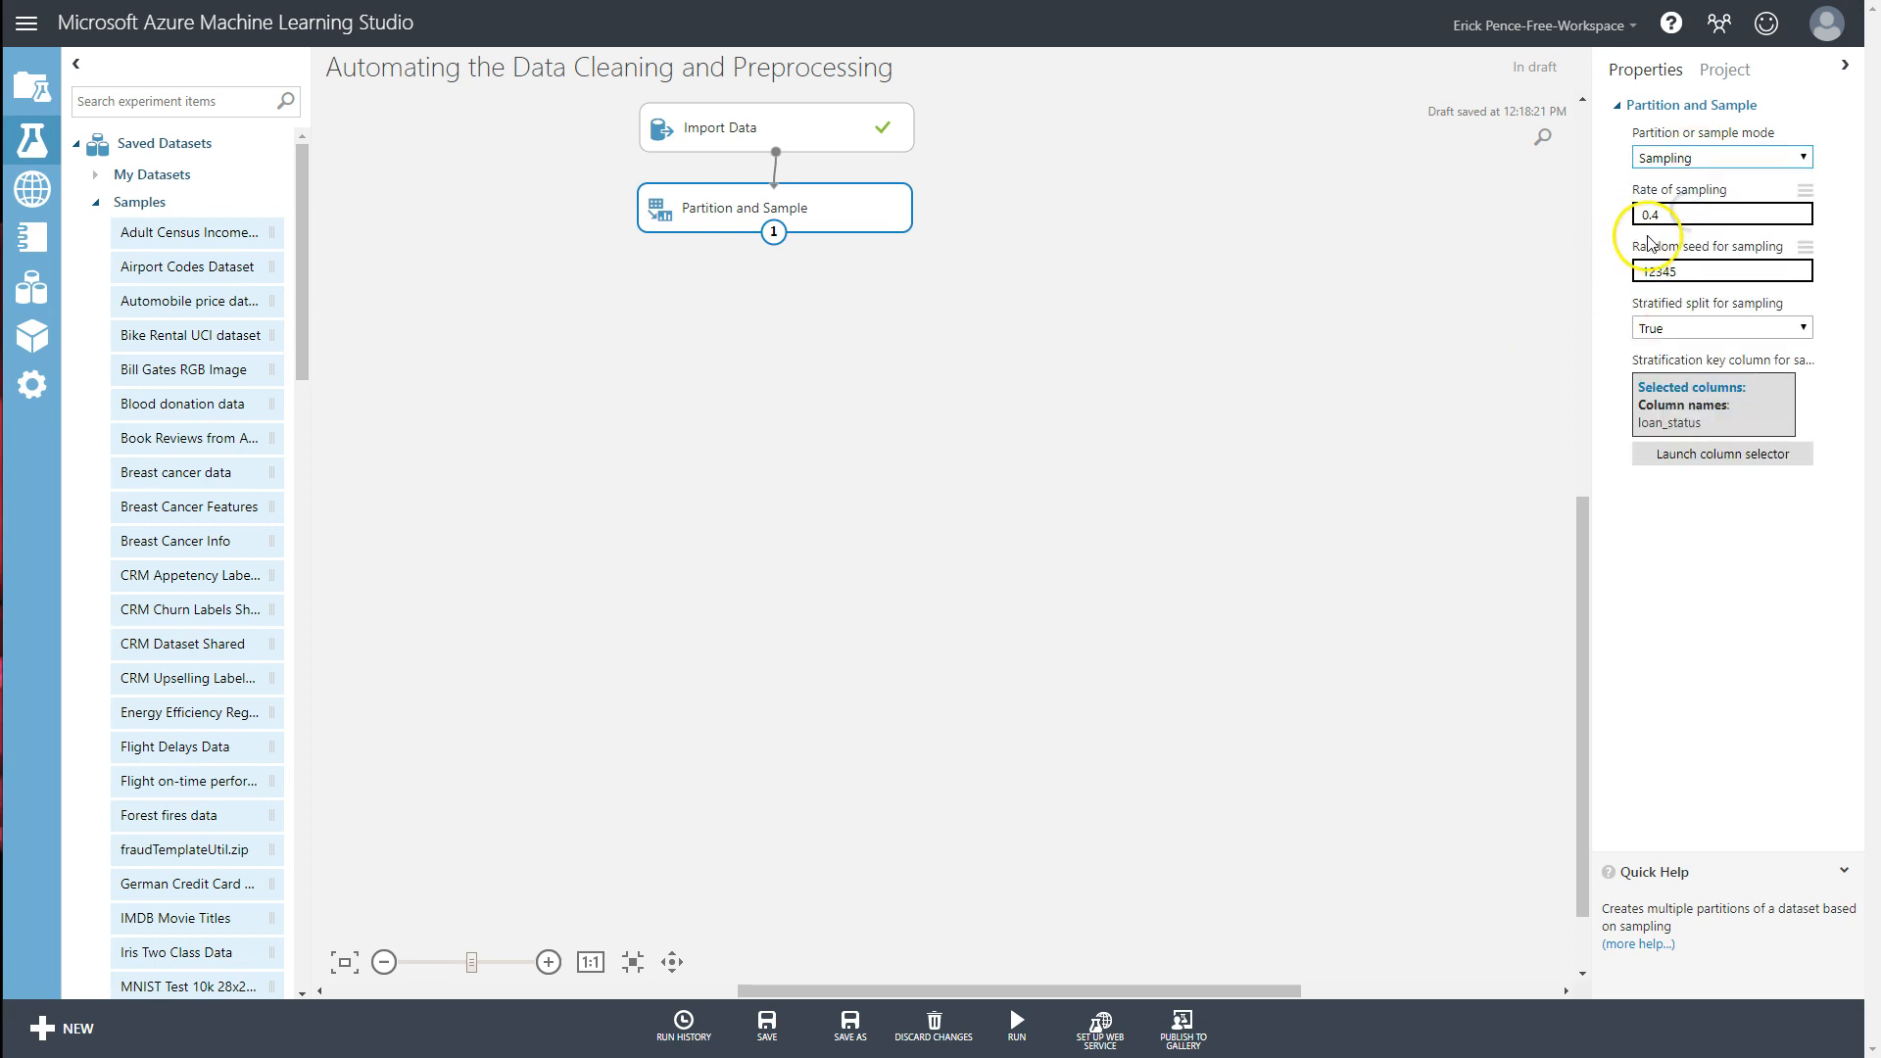